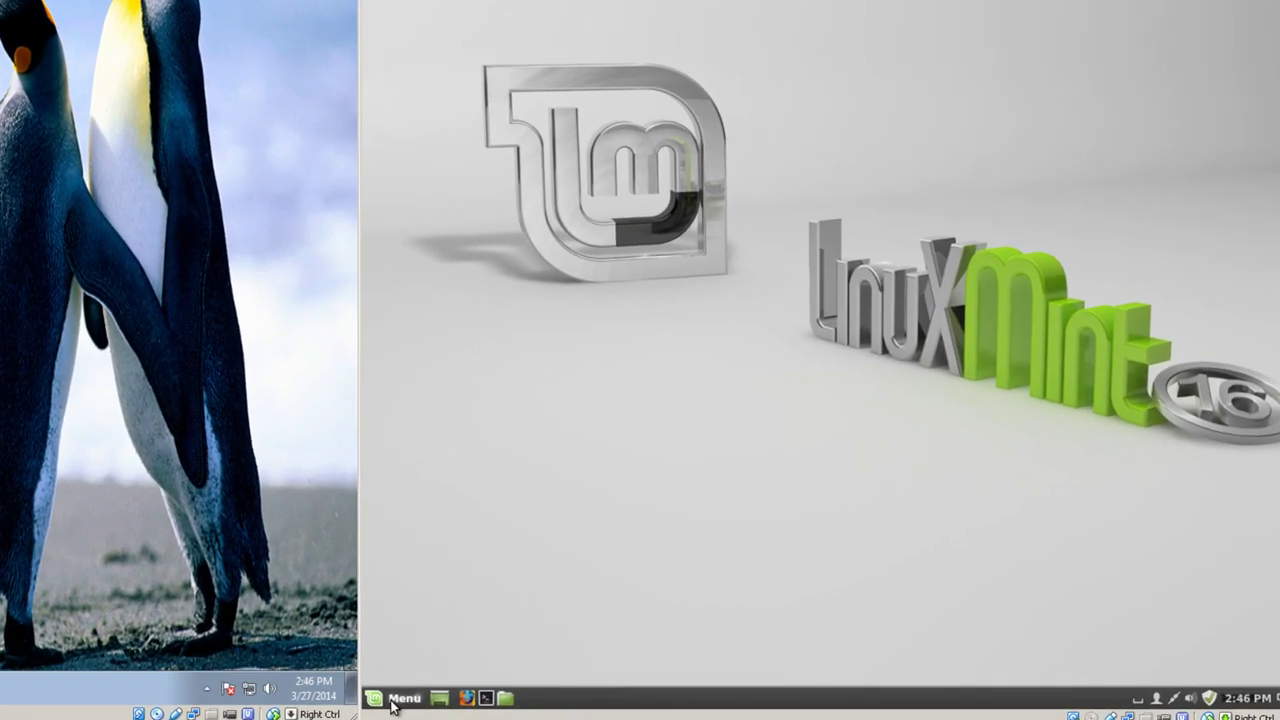
# - Enable 'Allow other users to view your desktop' in the Desktop Sharing preferences
pyautogui.click(395, 701)
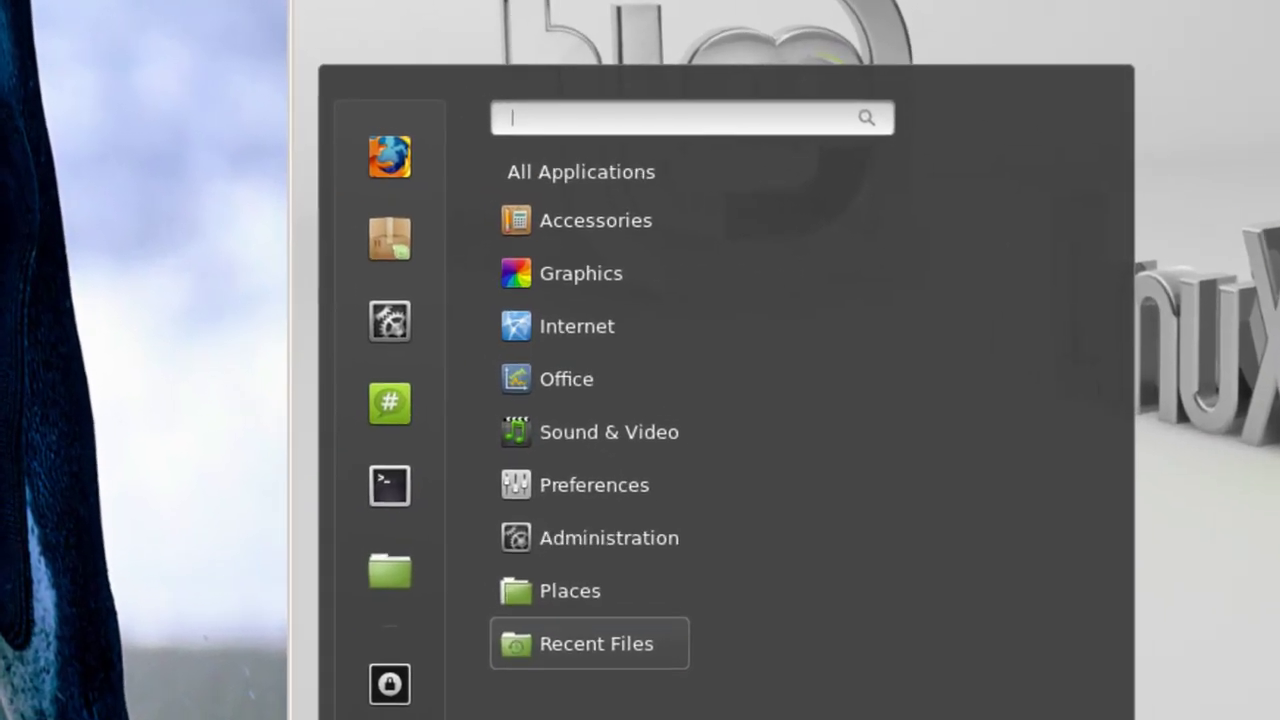
pyautogui.moveTo(391, 341)
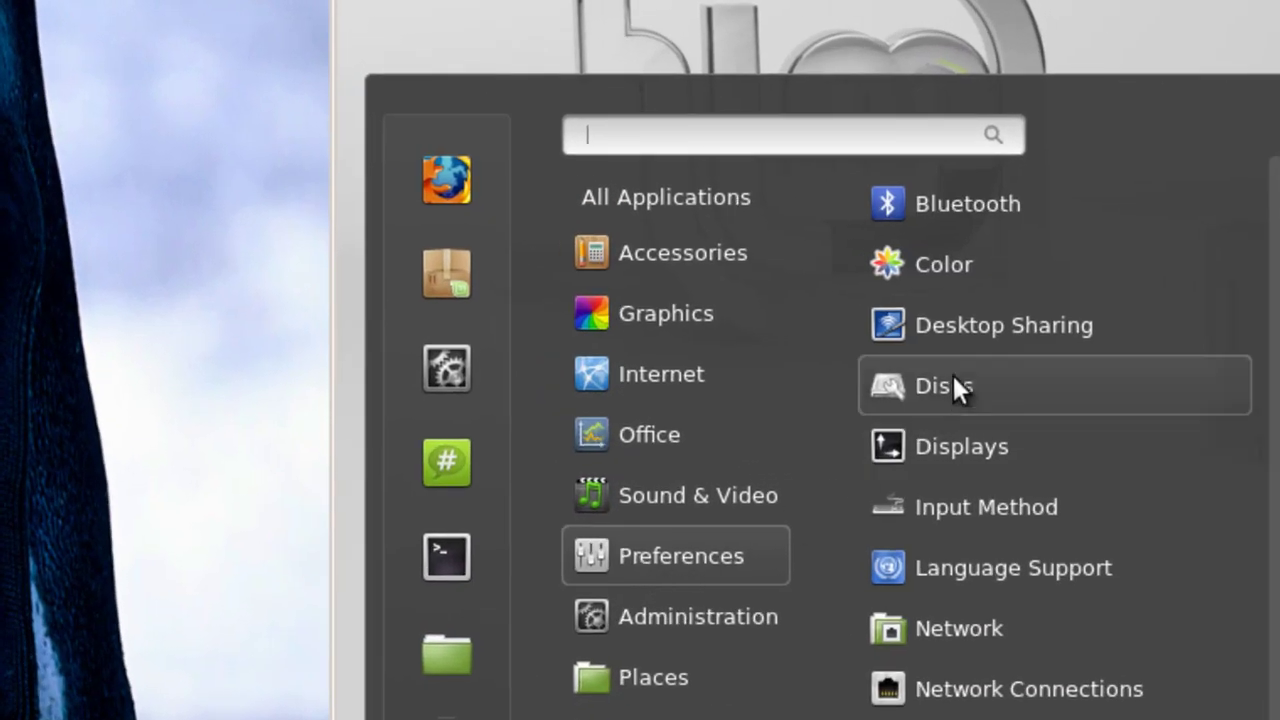
pyautogui.click(980, 328)
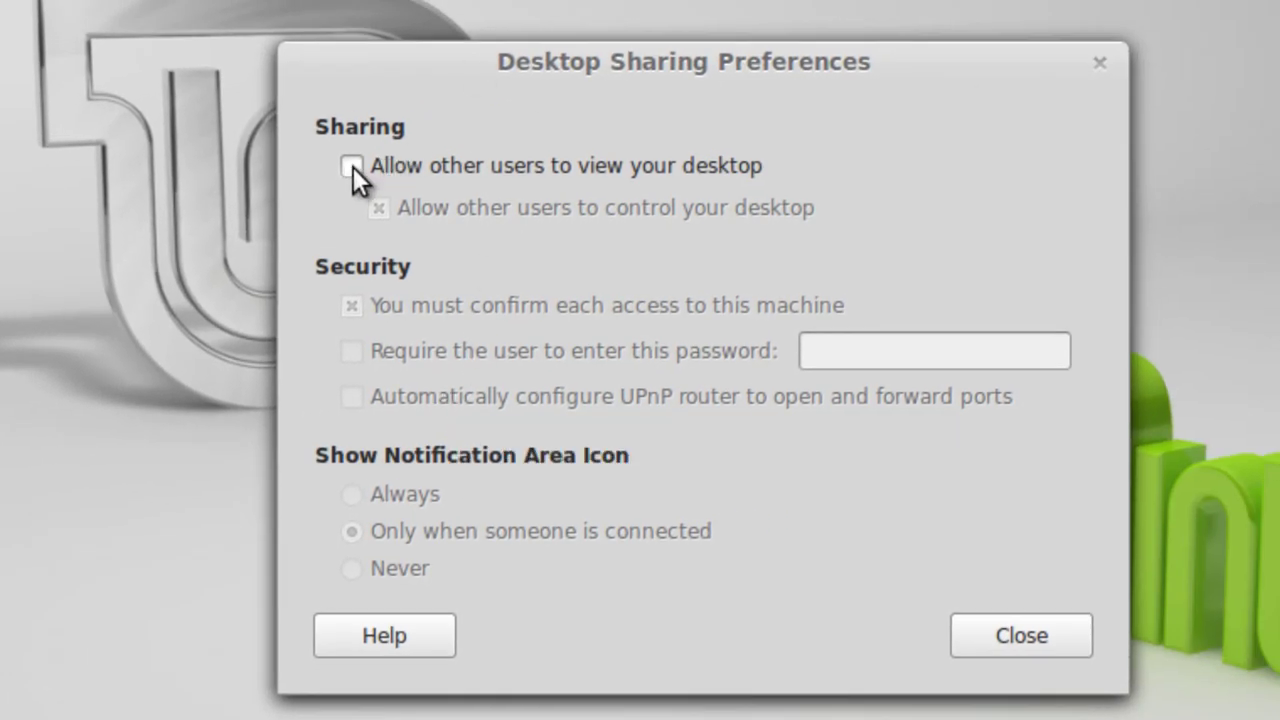
pyautogui.click(352, 166)
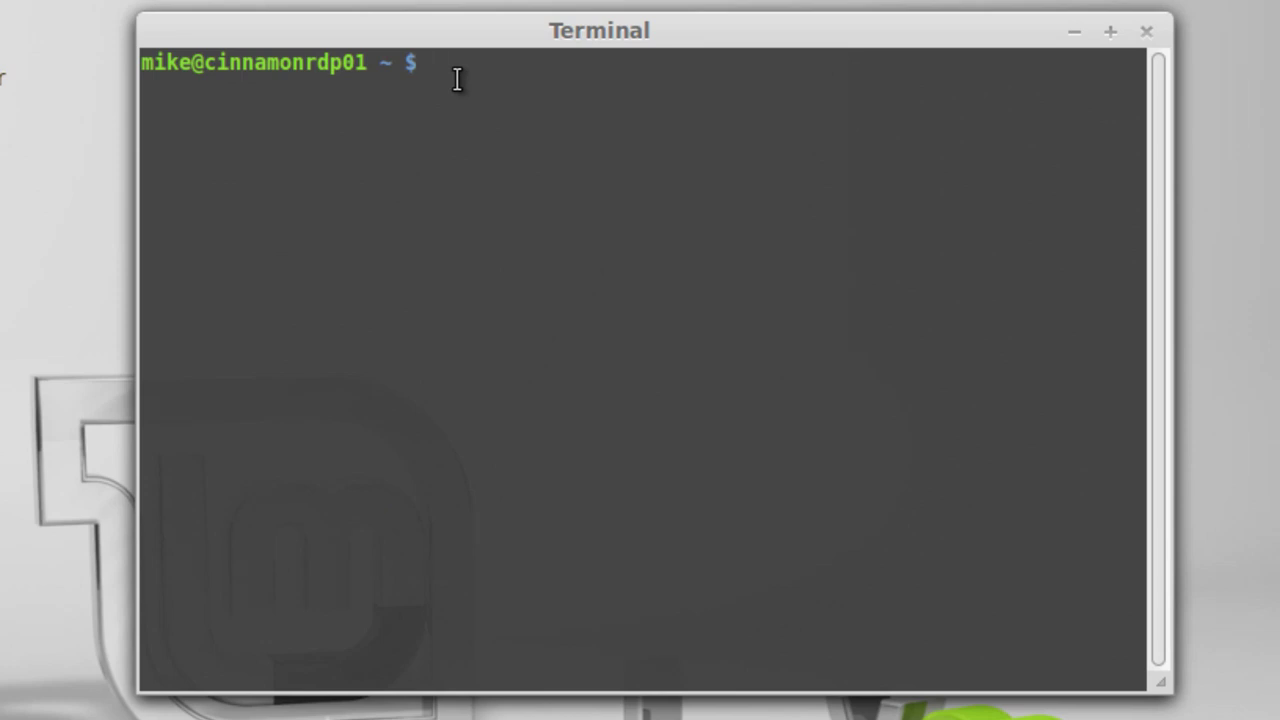
# - Install xrdp with sudo apt-get, then run ifconfig to find eth0 at 192.168.1.31
pyautogui.write('sudo apt-get install ')
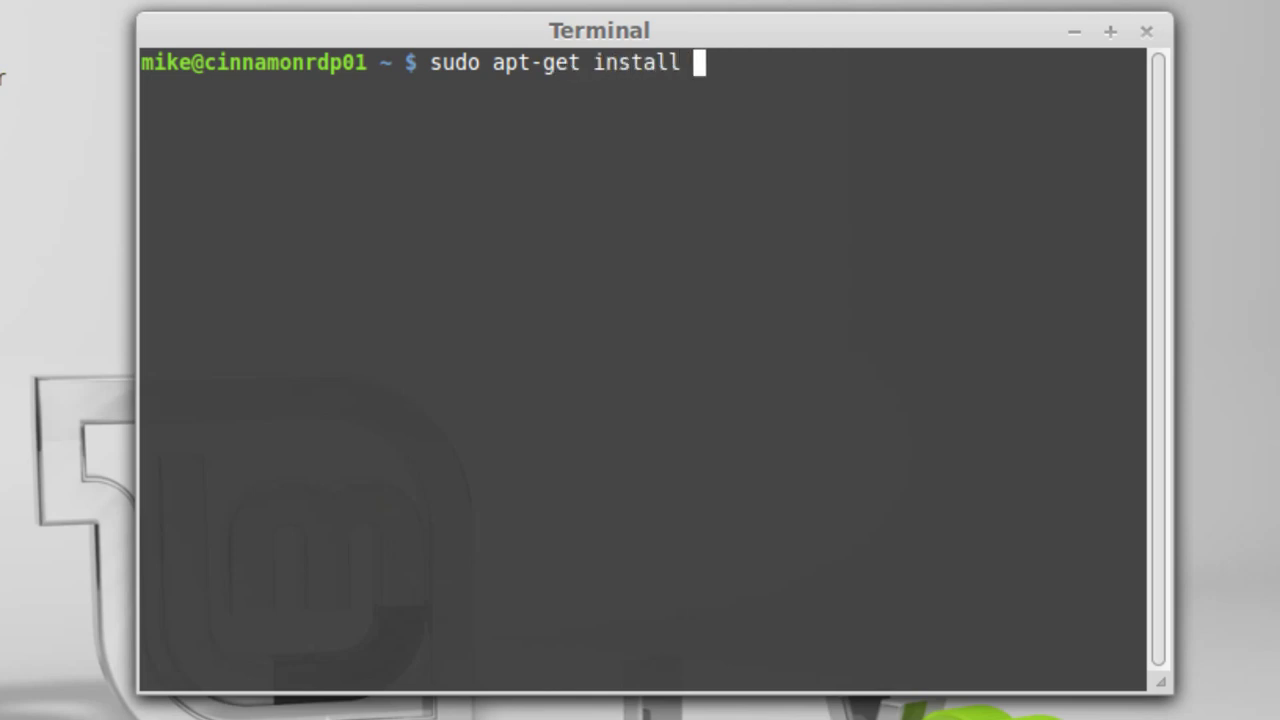
pyautogui.write('xrdp')
pyautogui.press('Return')
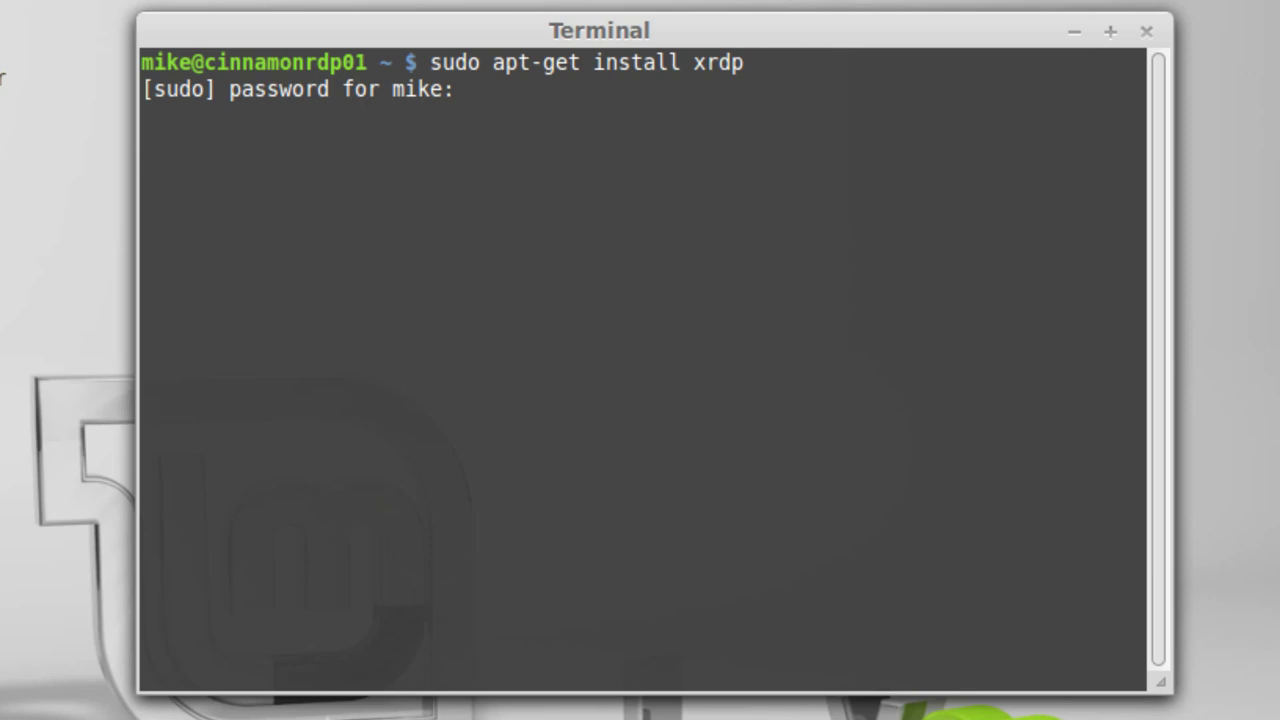
pyautogui.press('Return')
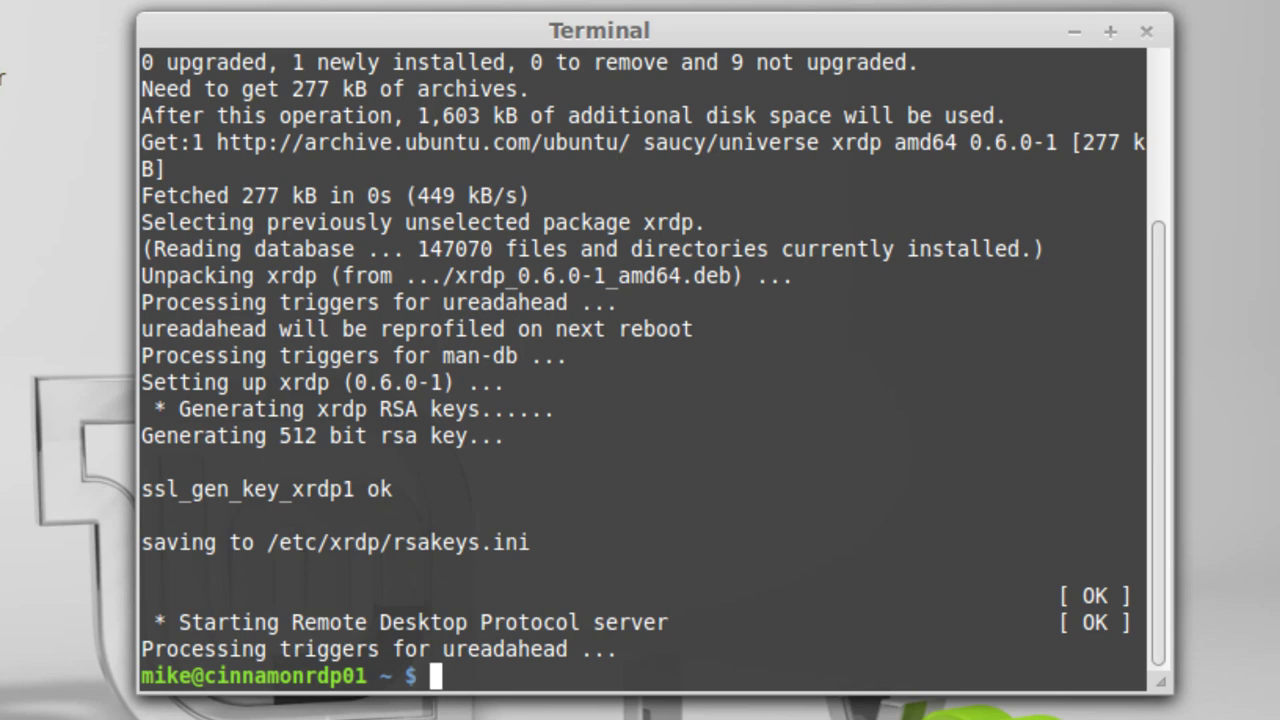
pyautogui.write('ifconfig')
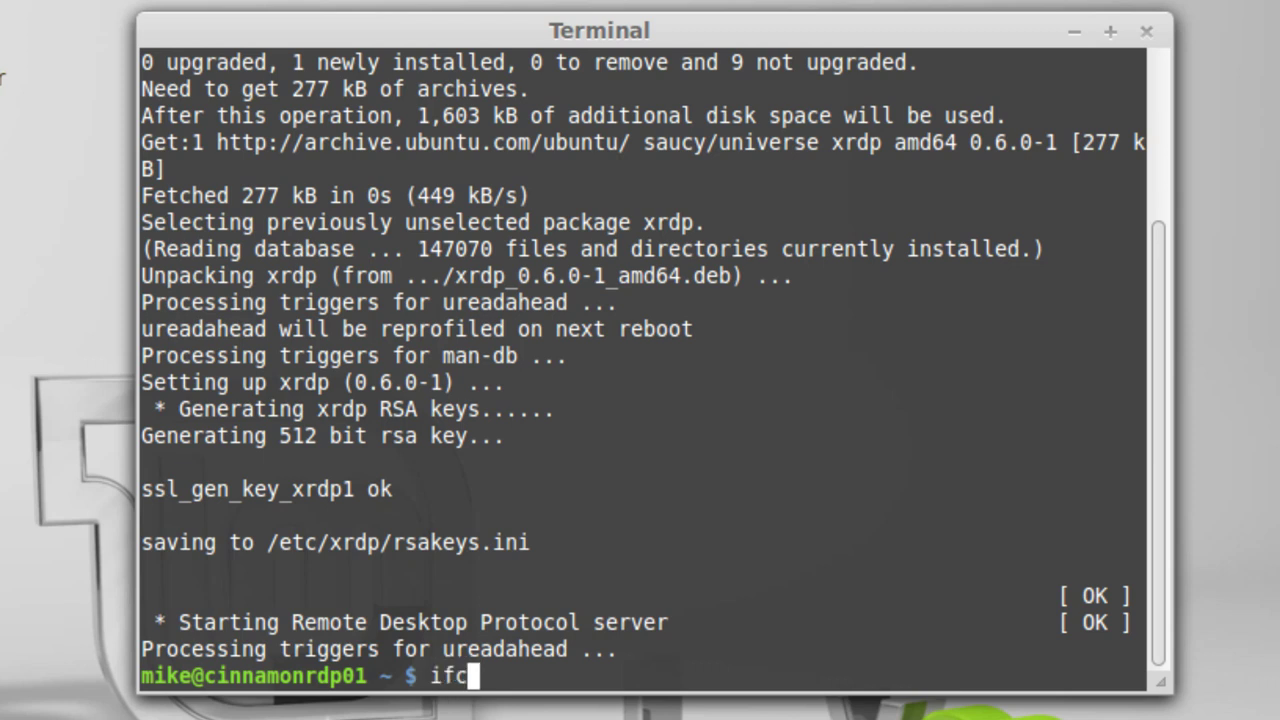
pyautogui.press('Return')
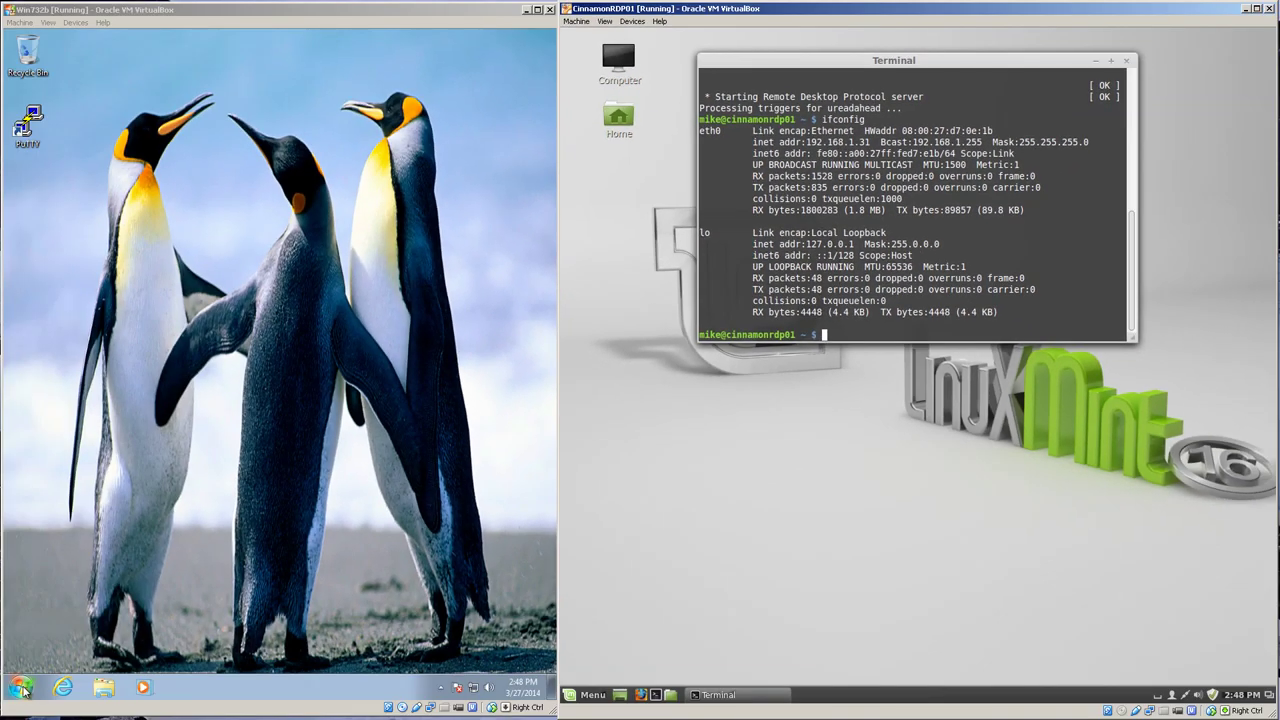
# - Connect Remote Desktop Connection to 192.168.1.31, accept the identity warning, and enter the login password
pyautogui.click(20, 691)
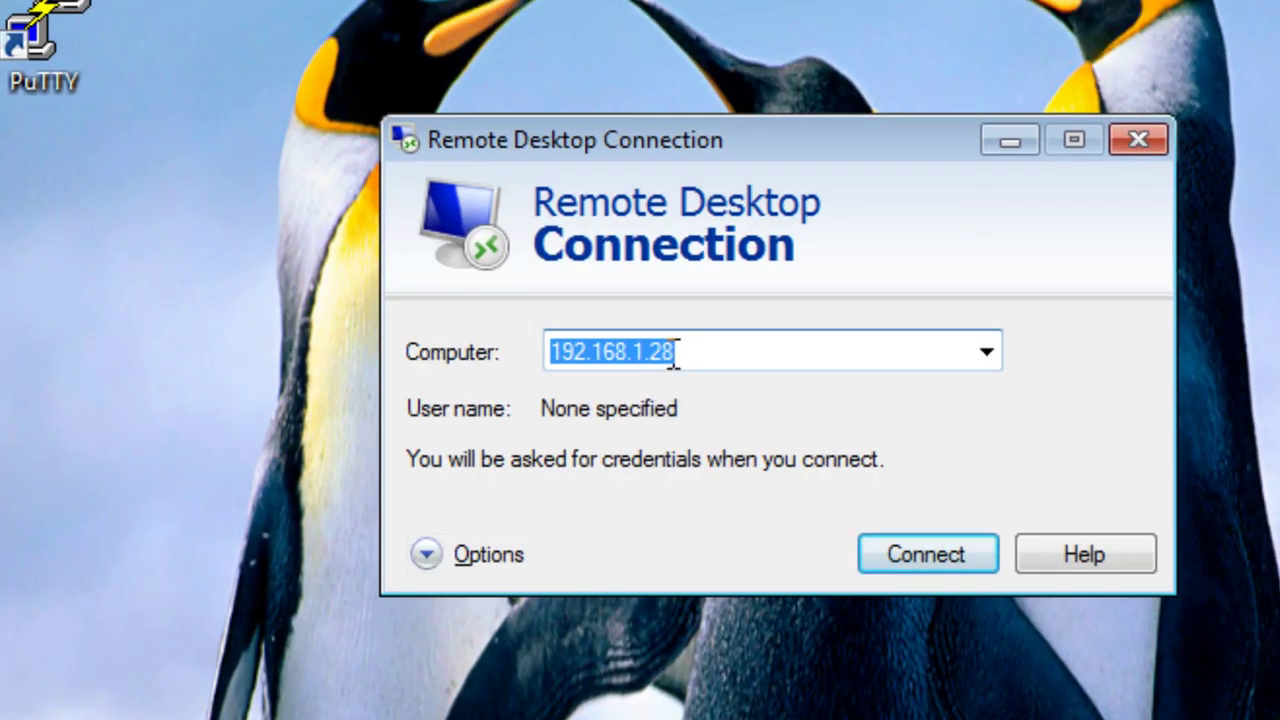
pyautogui.click(675, 362)
pyautogui.press('BackSpace')
pyautogui.press('BackSpace')
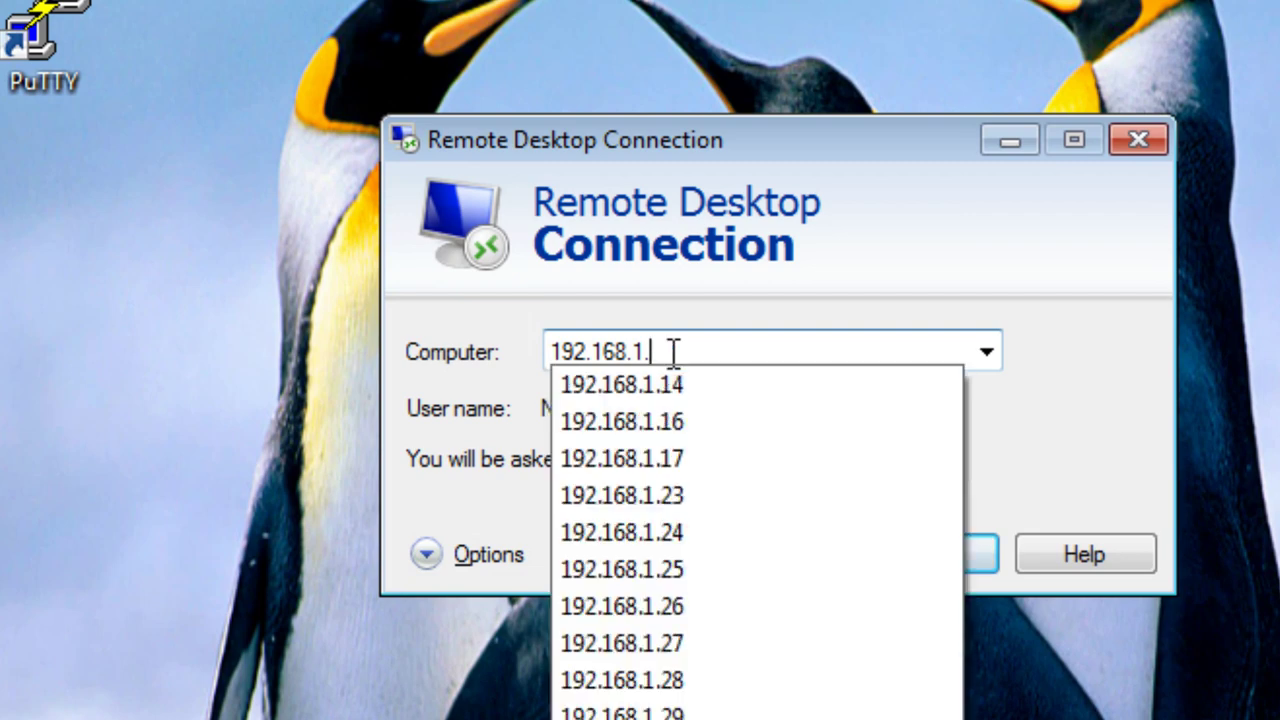
pyautogui.write('31')
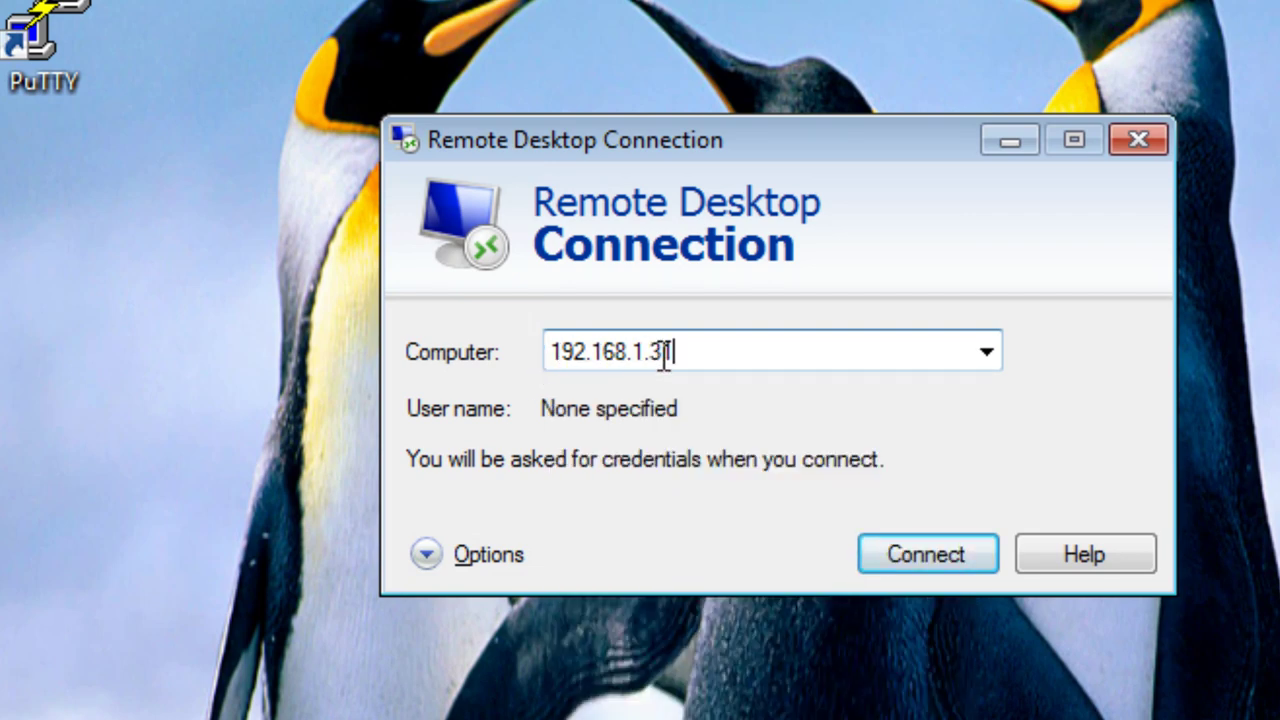
pyautogui.click(954, 561)
pyautogui.click(921, 526)
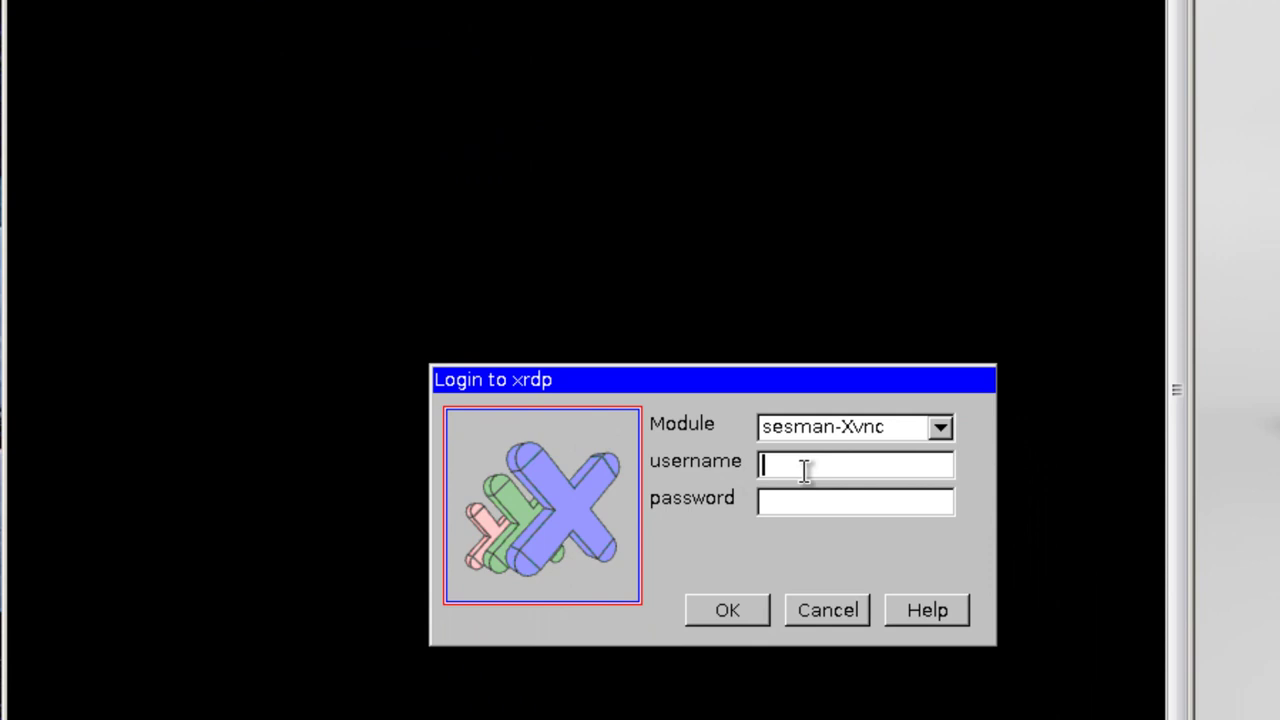
pyautogui.write('mi*********')
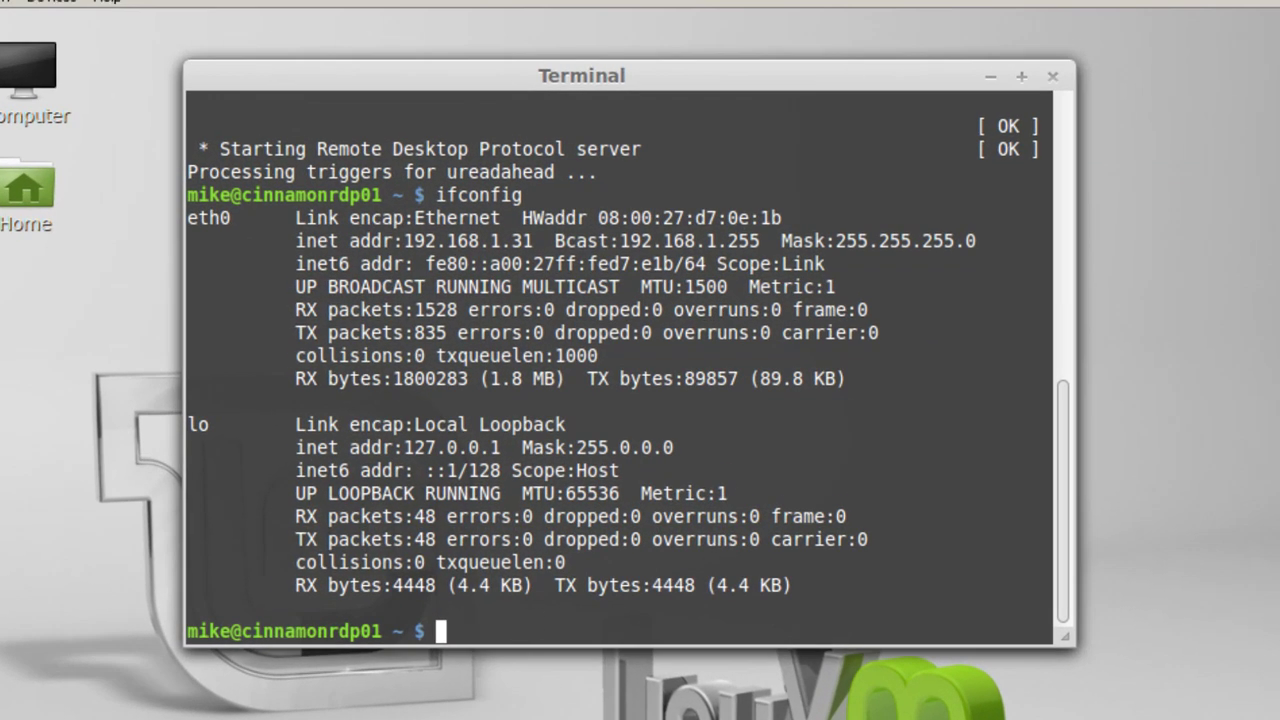
# - Run 'sudo tail /var/log/xrdp-sesman.log', correcting the mistyped dots in the path to slashes
pyautogui.write('sudo ')
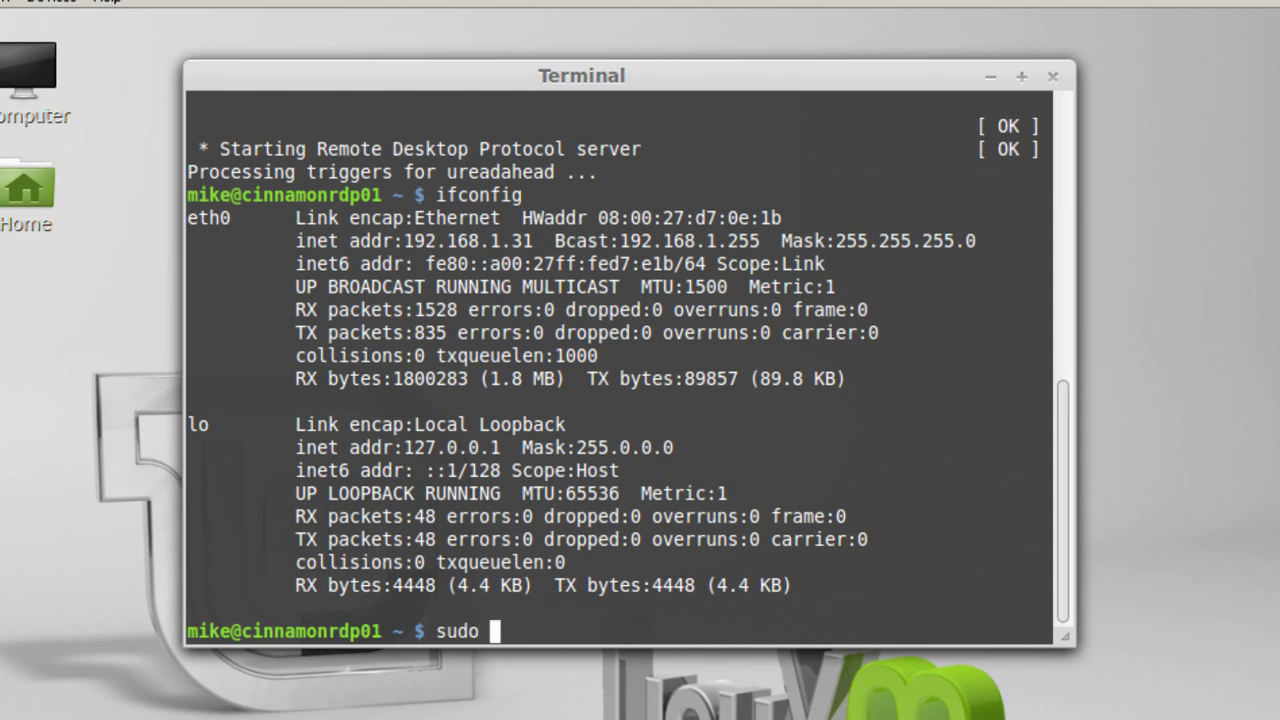
pyautogui.write('tail ')
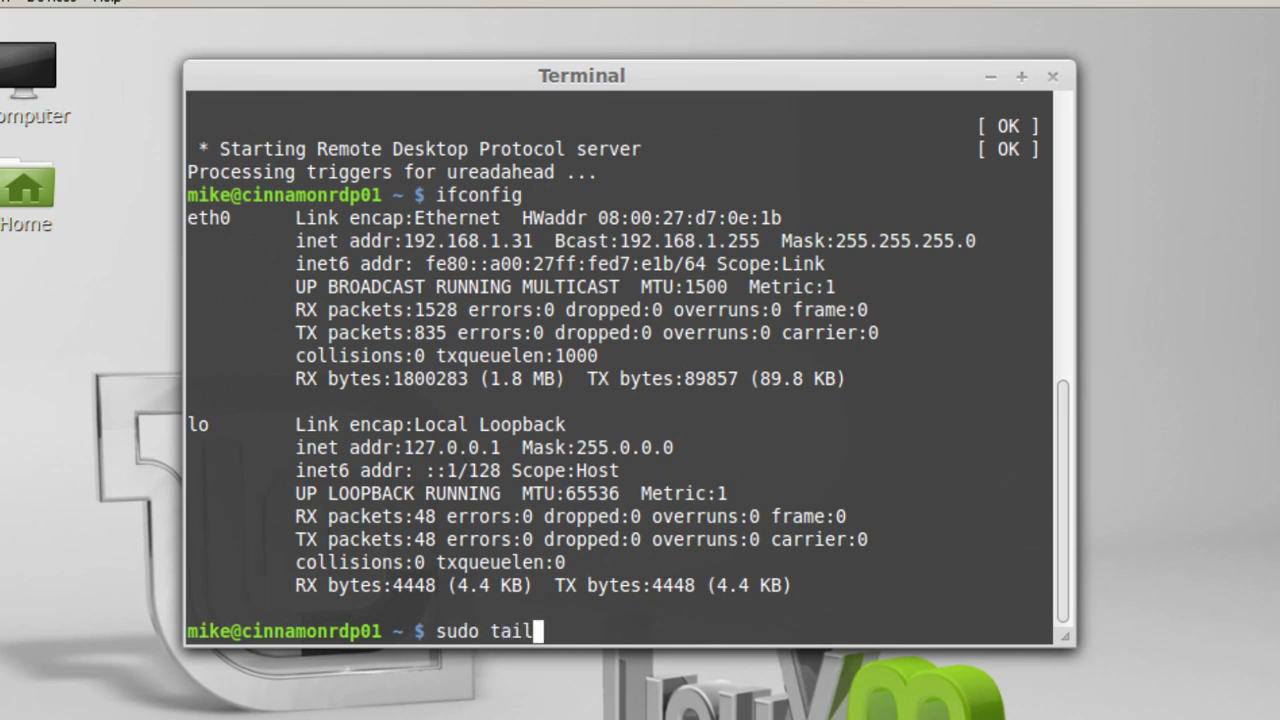
pyautogui.write('.var.')
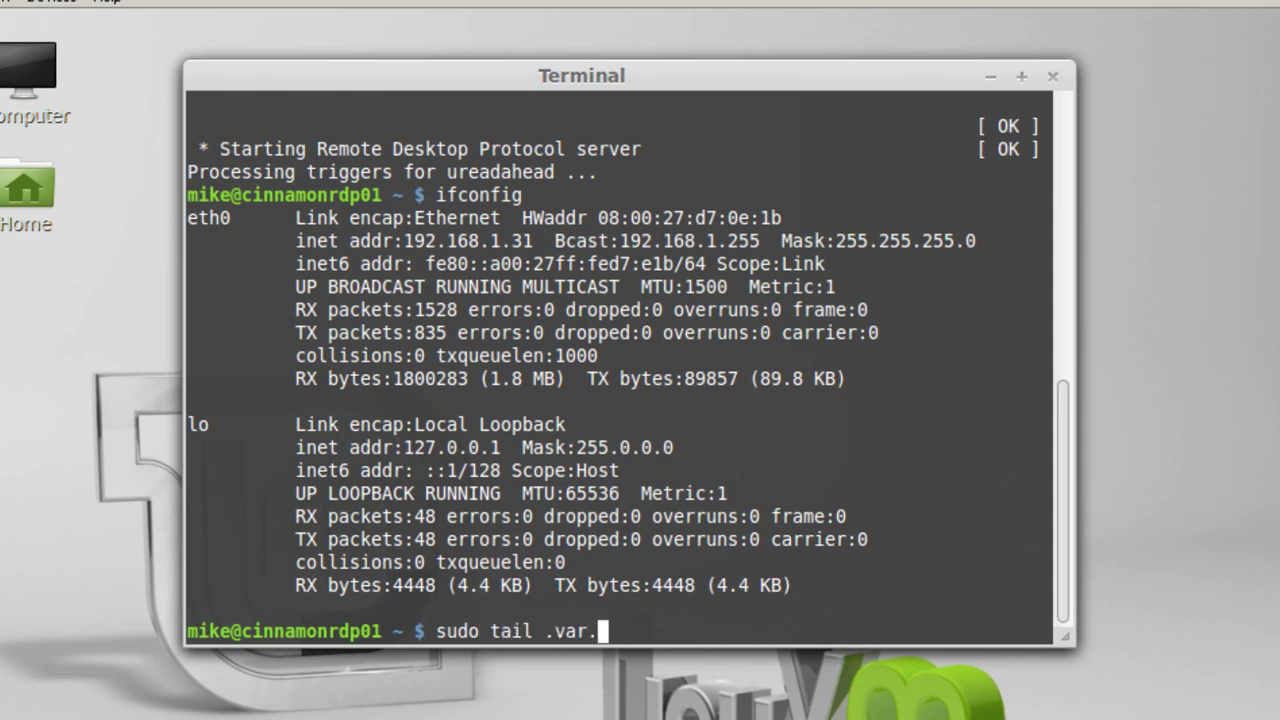
pyautogui.write('log/xrd')
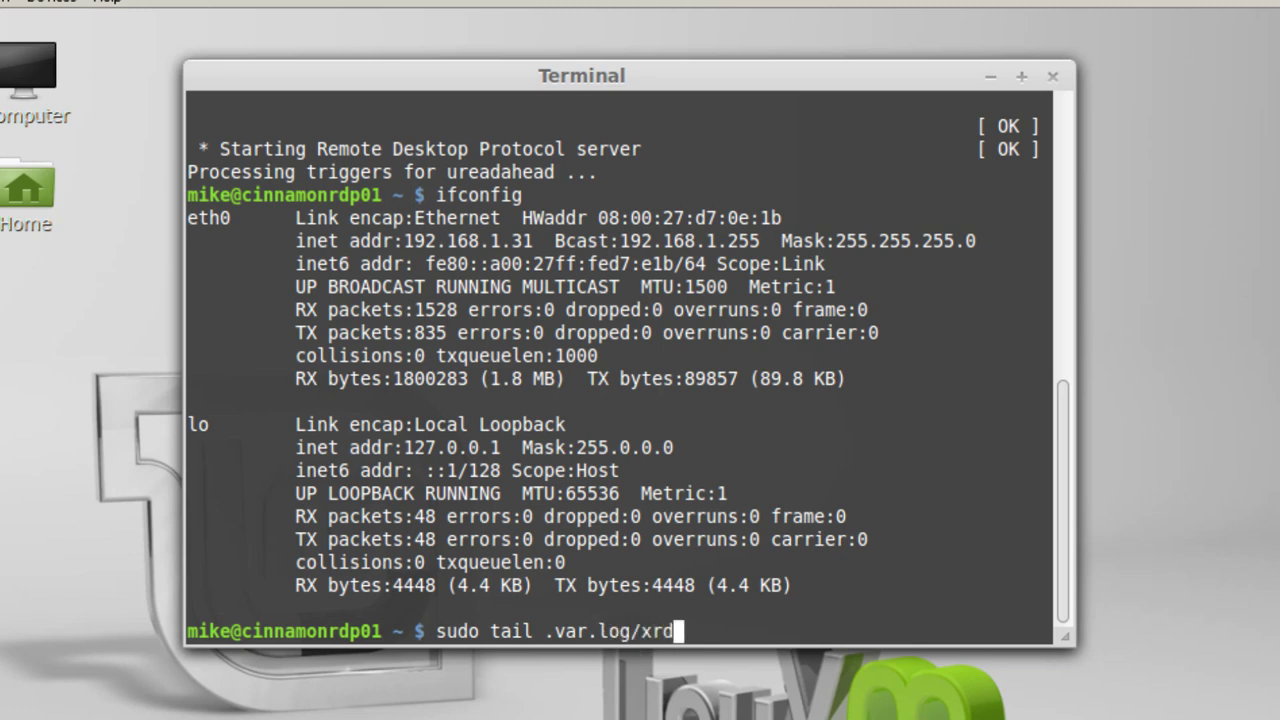
pyautogui.write('p-ses')
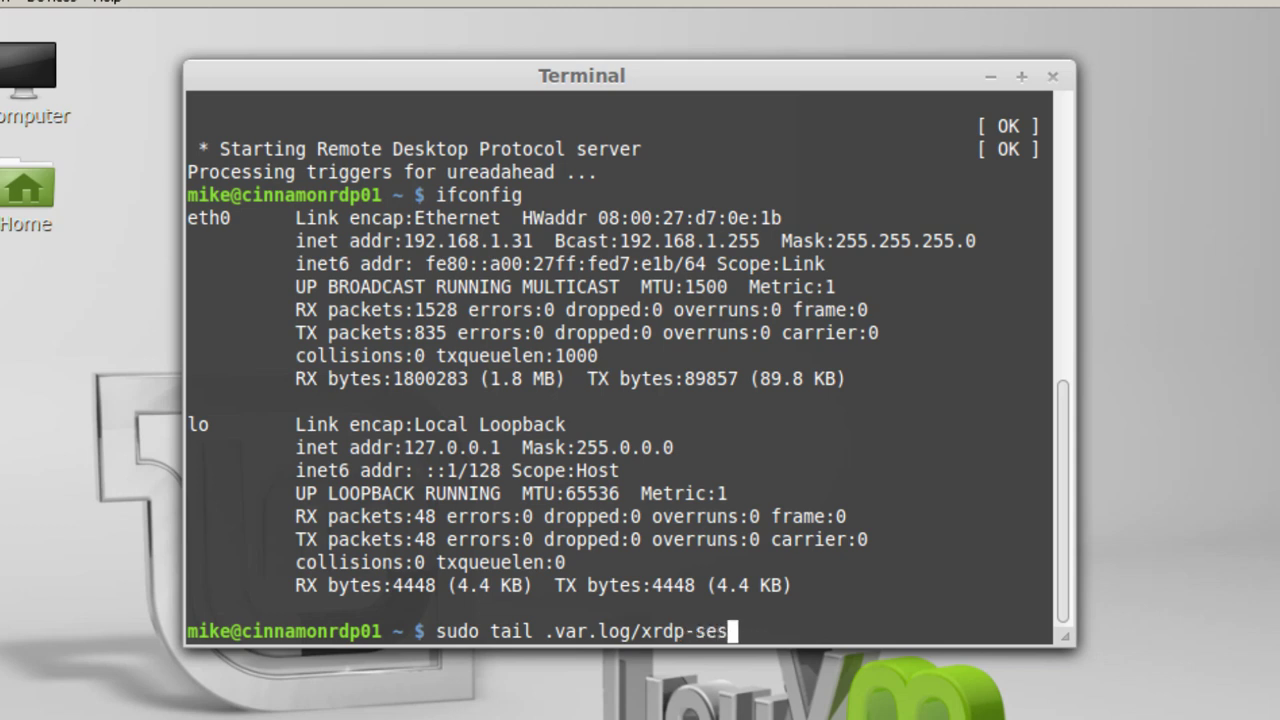
pyautogui.write('man.log')
pyautogui.press('Return')
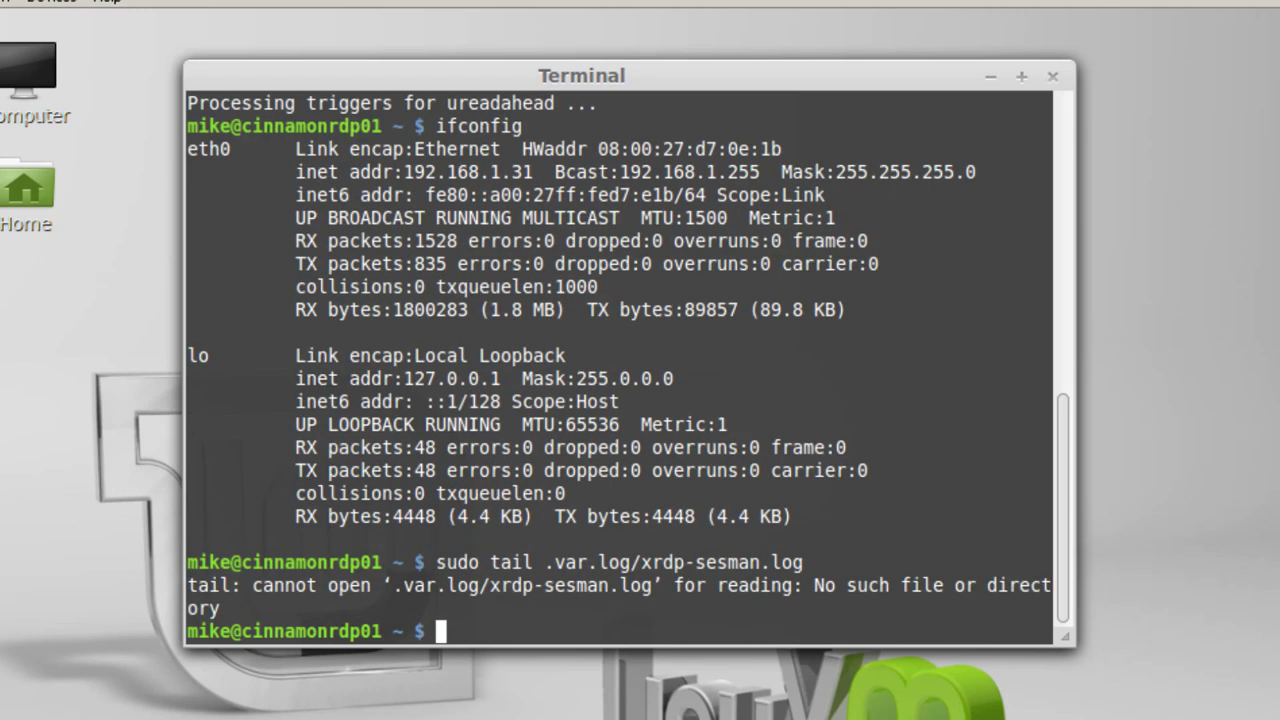
pyautogui.press('Up')
pyautogui.press('Left')
pyautogui.press('Left')
pyautogui.press('Left')
pyautogui.press('Left')
pyautogui.press('Left')
pyautogui.press('Left')
pyautogui.press('Left')
pyautogui.press('Left')
pyautogui.press('Left')
pyautogui.press('Left')
pyautogui.press('Left')
pyautogui.press('Left')
pyautogui.press('Left')
pyautogui.press('Left')
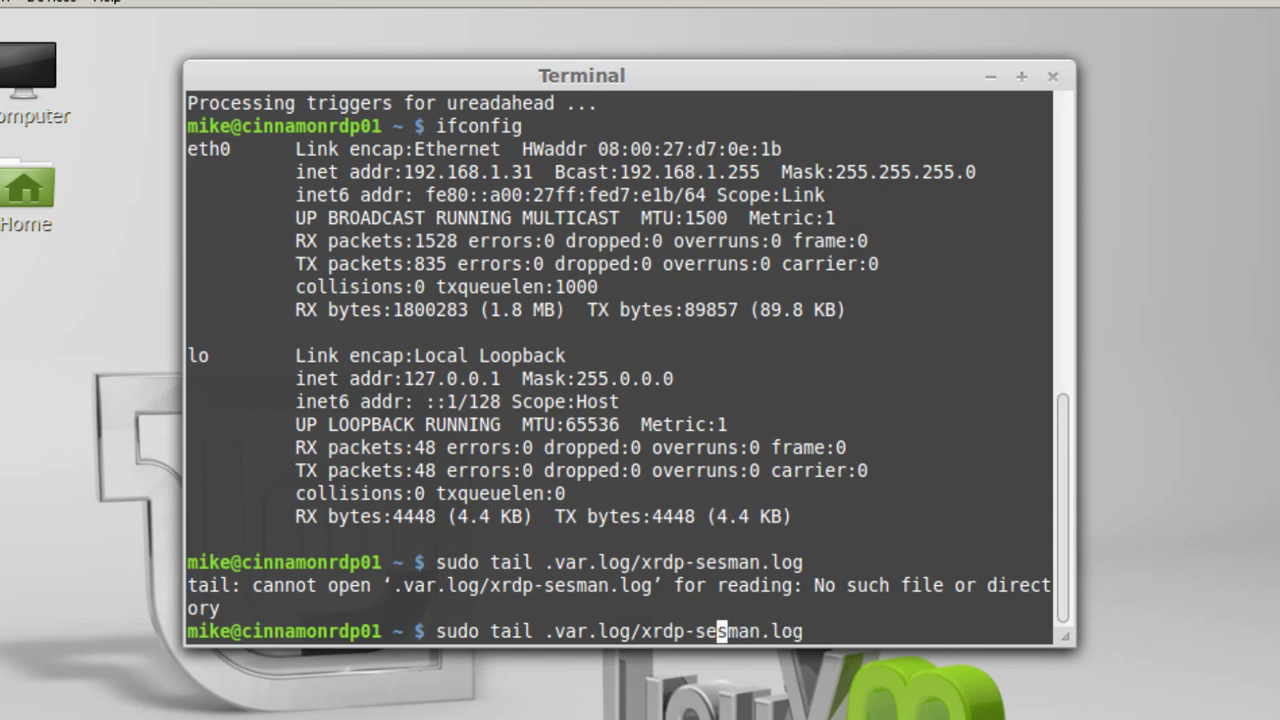
pyautogui.press('Left')
pyautogui.press('Left')
pyautogui.press('Left')
pyautogui.press('Left')
pyautogui.press('Left')
pyautogui.press('Left')
pyautogui.press('Left')
pyautogui.press('Left')
pyautogui.press('Left')
pyautogui.press('BackSpace')
pyautogui.write('/')
pyautogui.press('Right')
pyautogui.press('Right')
pyautogui.press('Right')
pyautogui.press('Right')
pyautogui.press('BackSpace')
pyautogui.write('/')
pyautogui.press('Return')
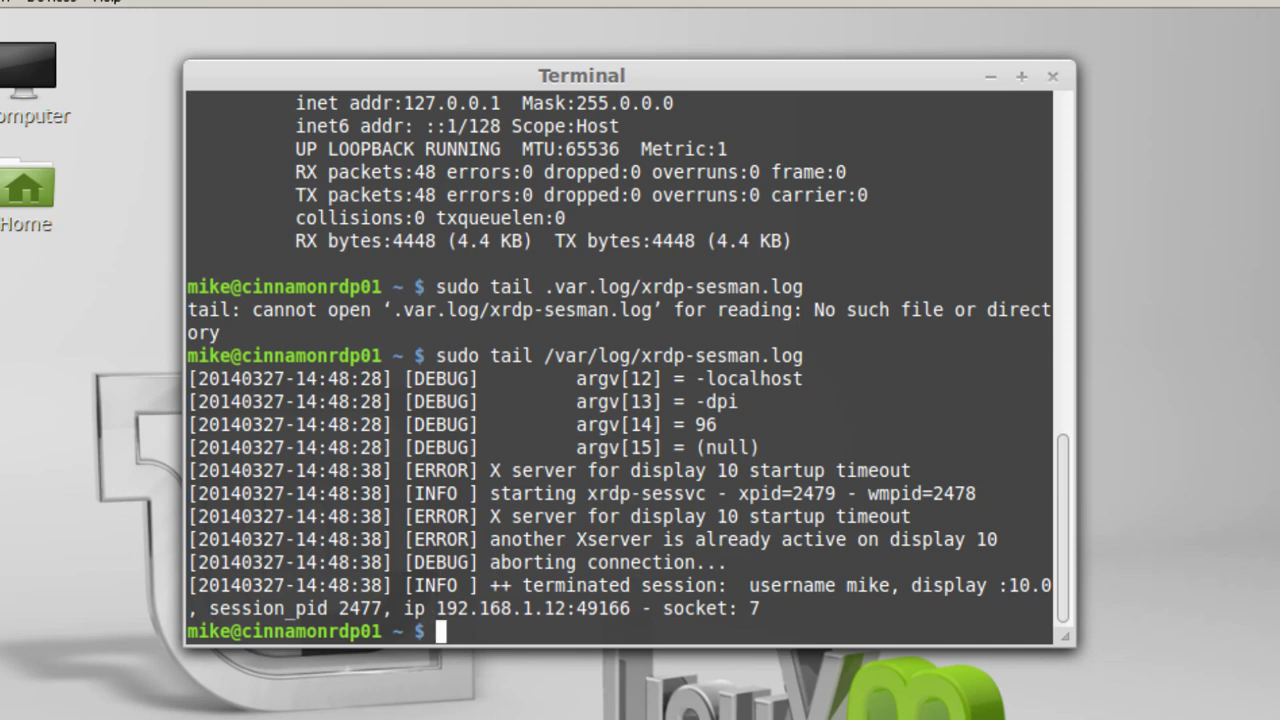
# - Install tightvncserver, then restart xrdp with 'sudo service xrdp restart'
pyautogui.write('sudo ')
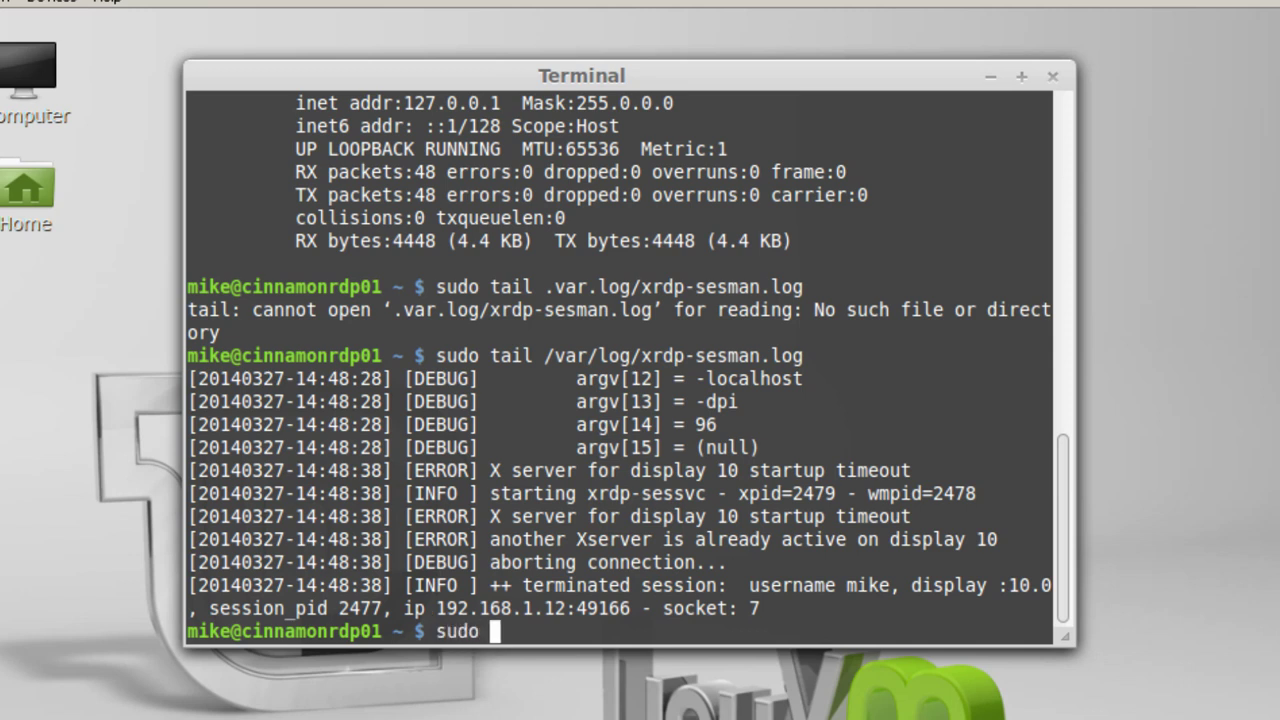
pyautogui.write('apt-get')
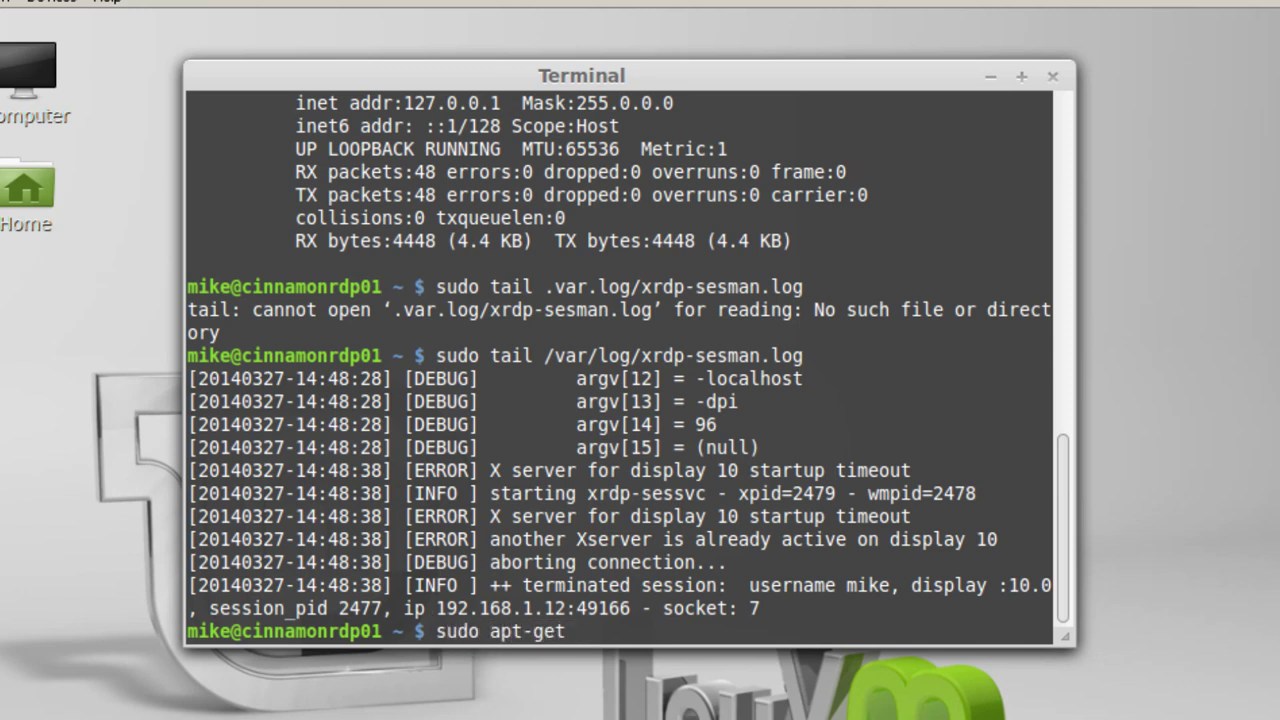
pyautogui.write(' install')
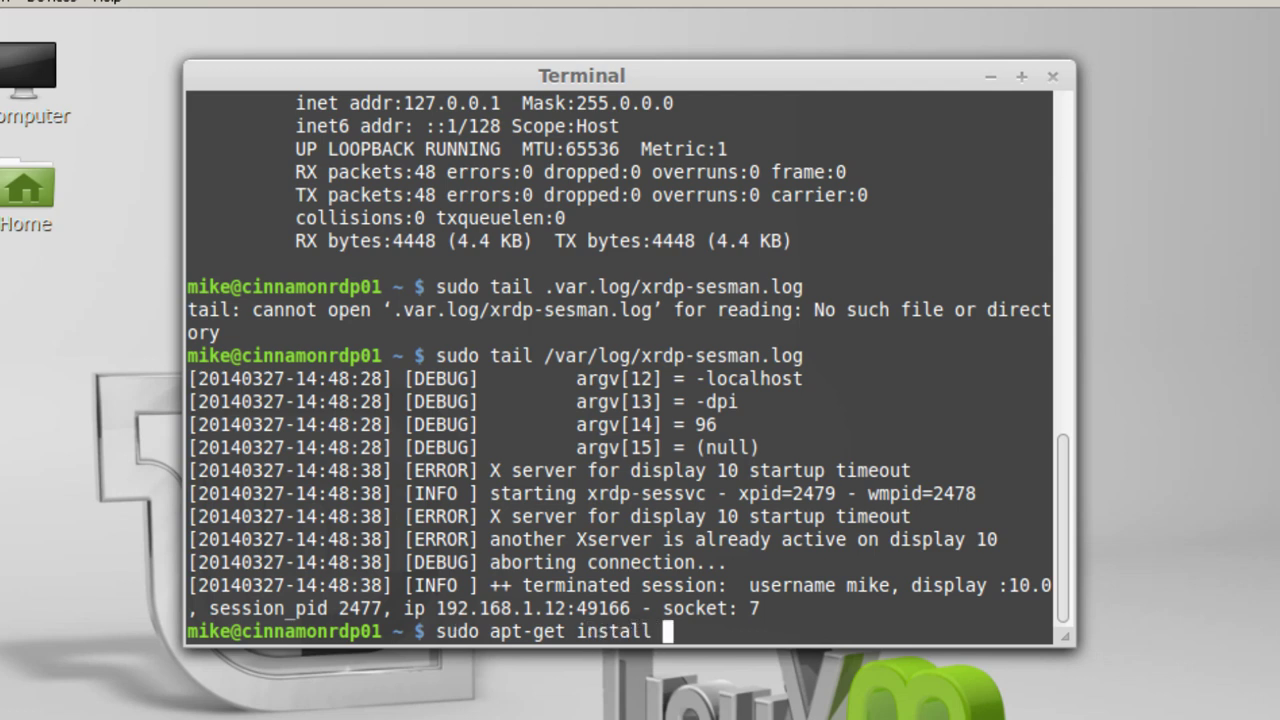
pyautogui.write(' tightv')
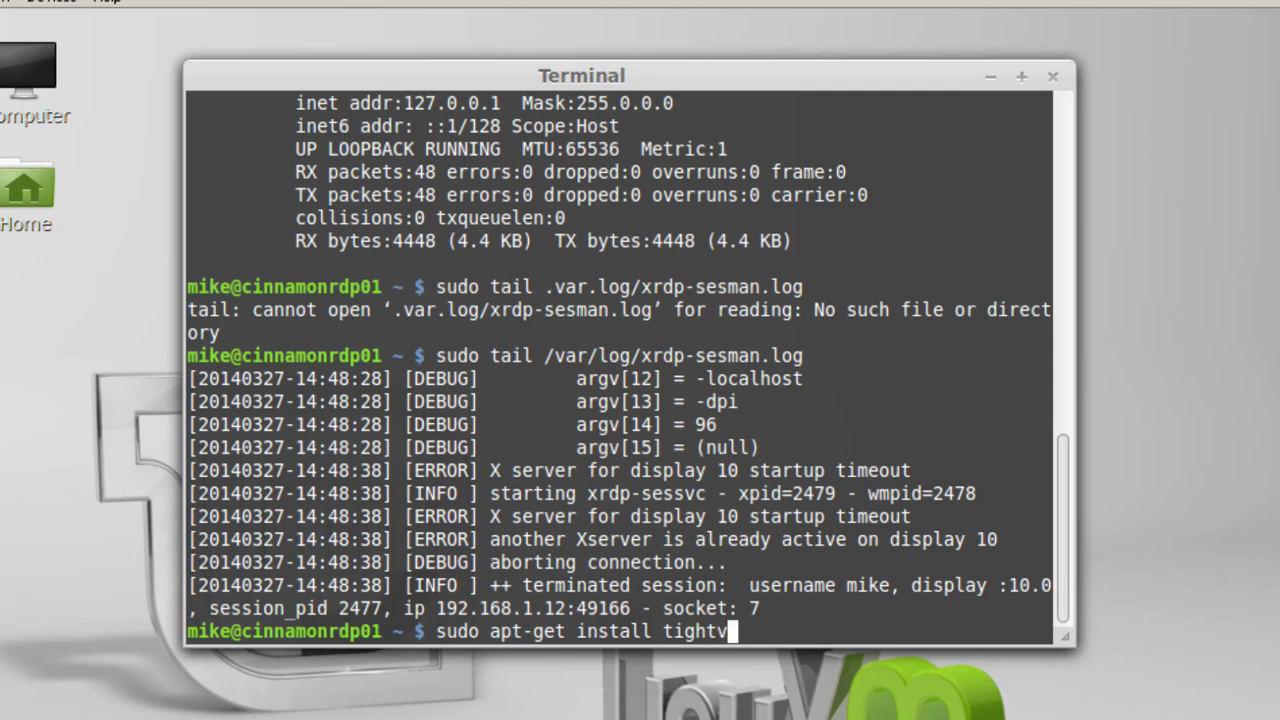
pyautogui.write('ncserver')
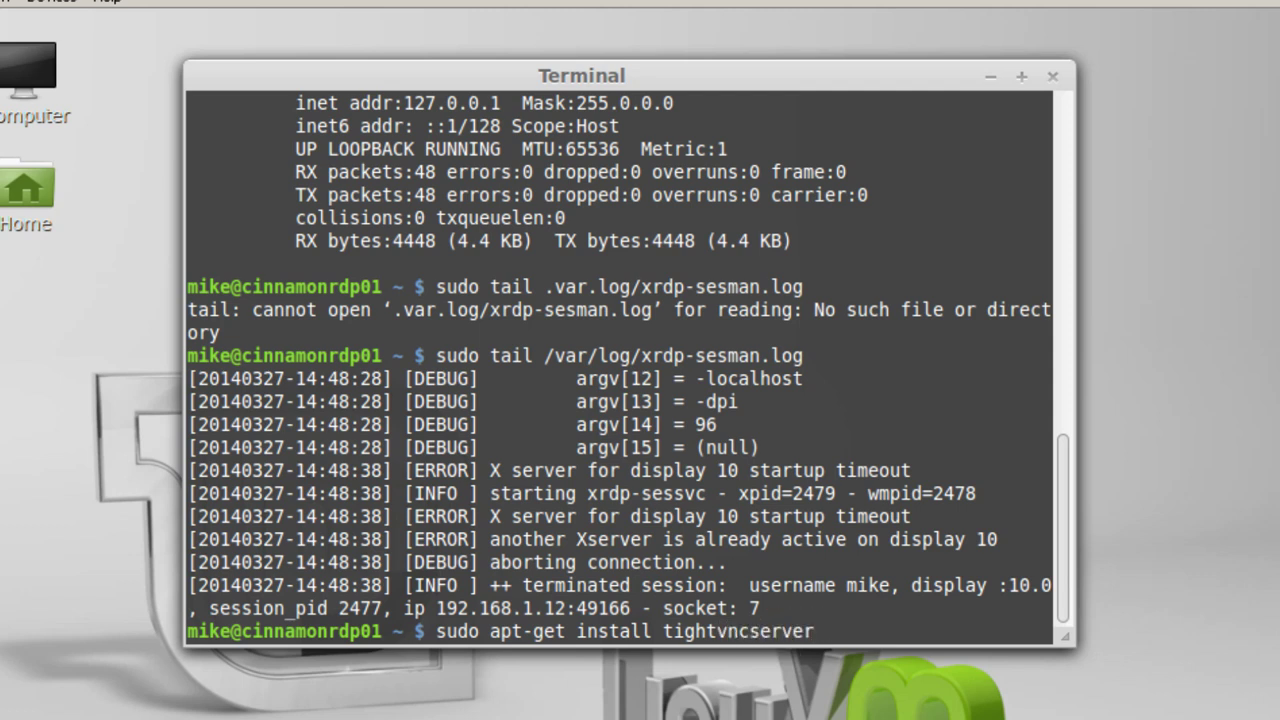
pyautogui.press('Return')
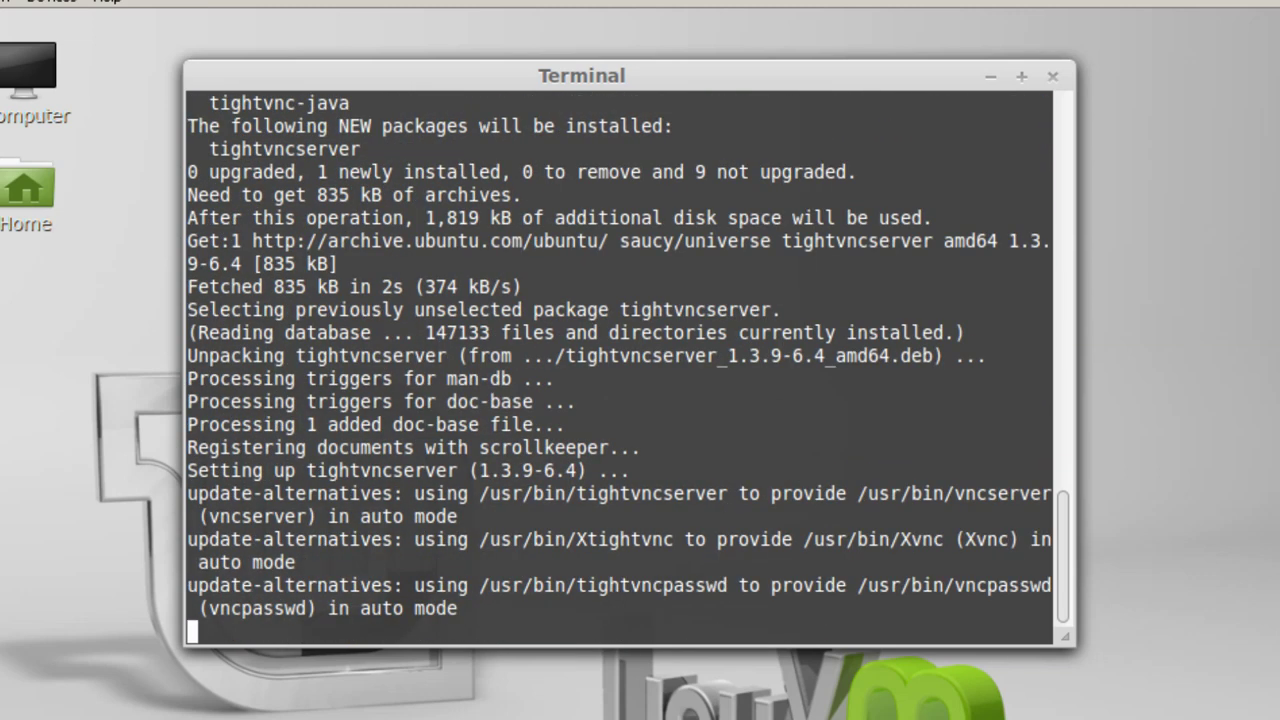
pyautogui.write('sudo apt-g')
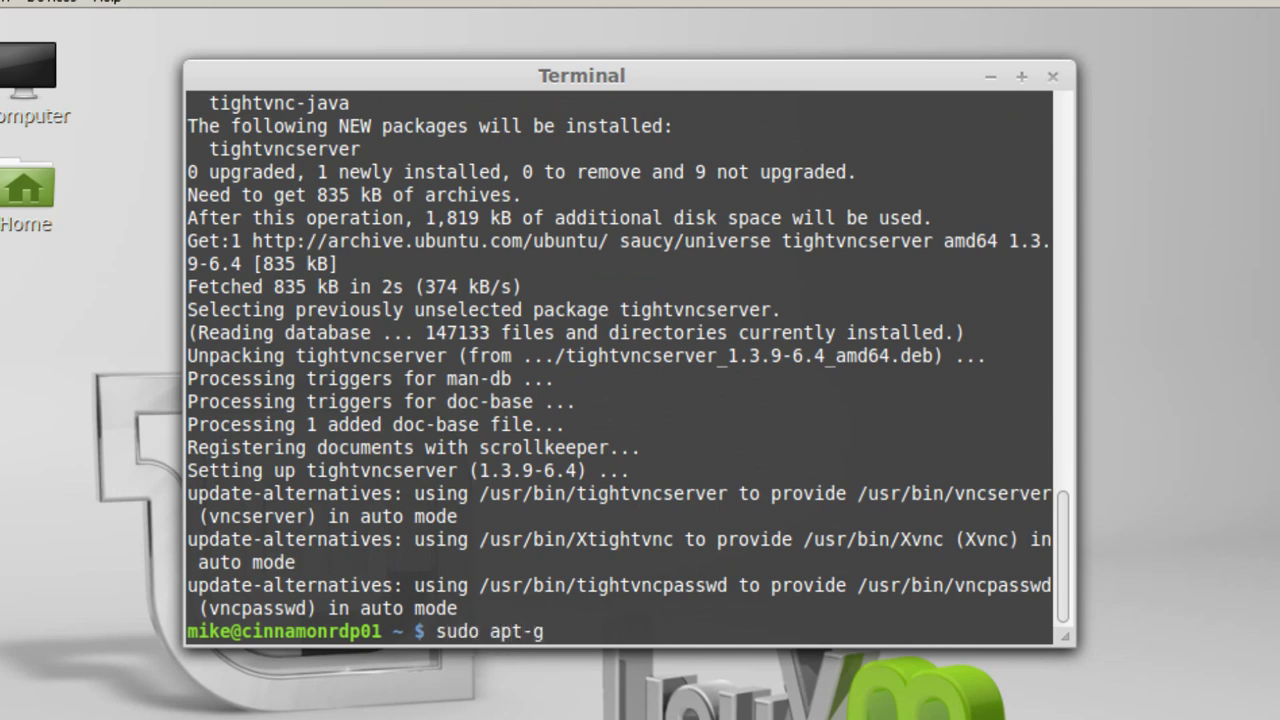
pyautogui.press('BackSpace')
pyautogui.press('BackSpace')
pyautogui.press('BackSpace')
pyautogui.press('BackSpace')
pyautogui.press('BackSpace')
pyautogui.write('service ')
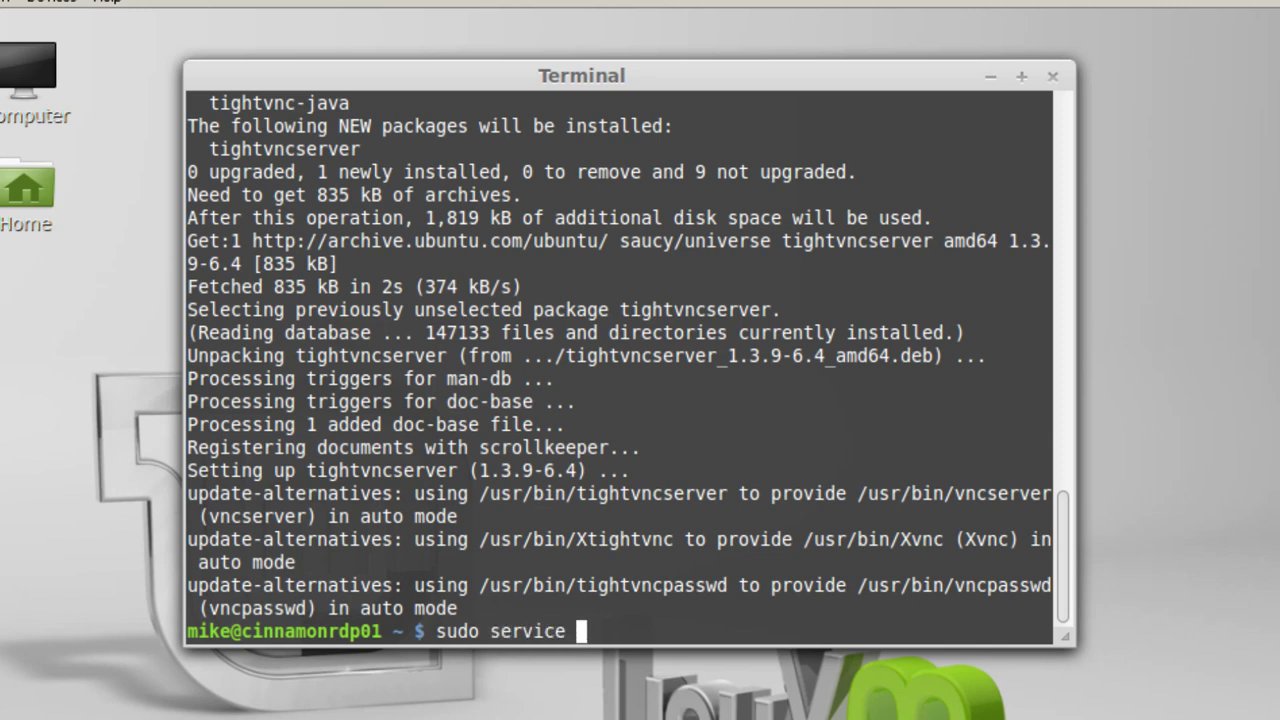
pyautogui.write('xrdp ')
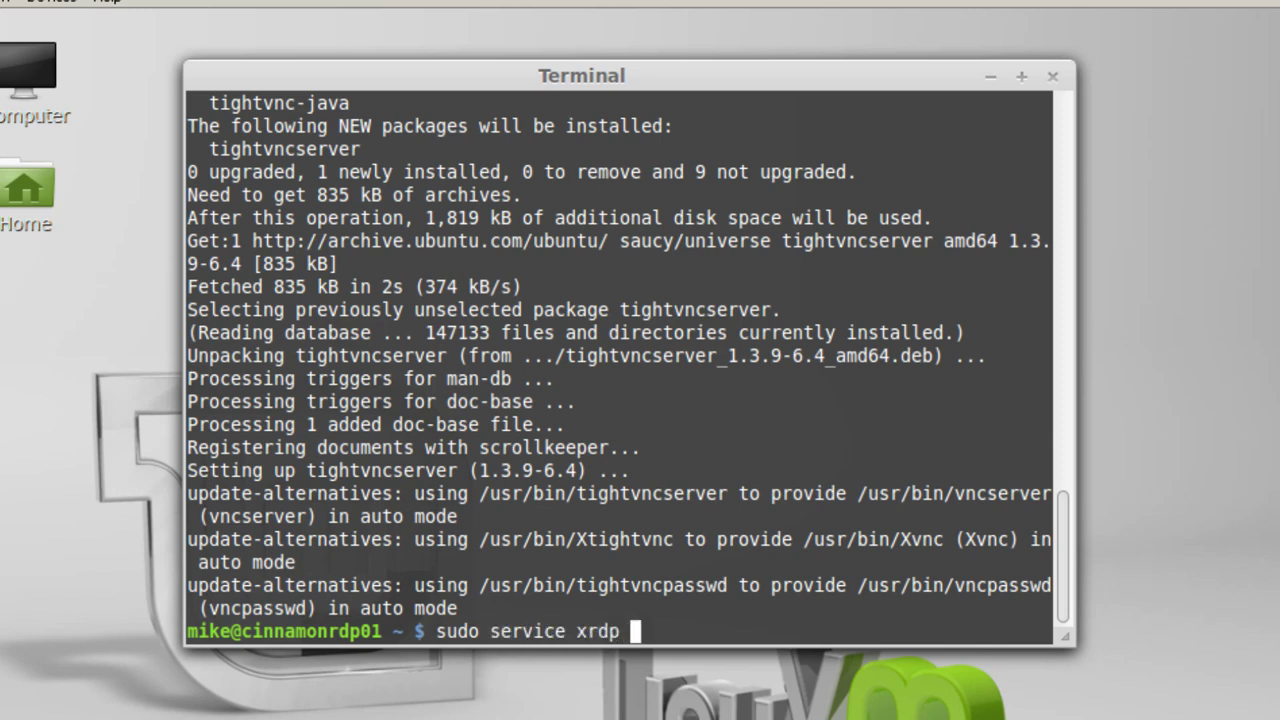
pyautogui.write('restar')
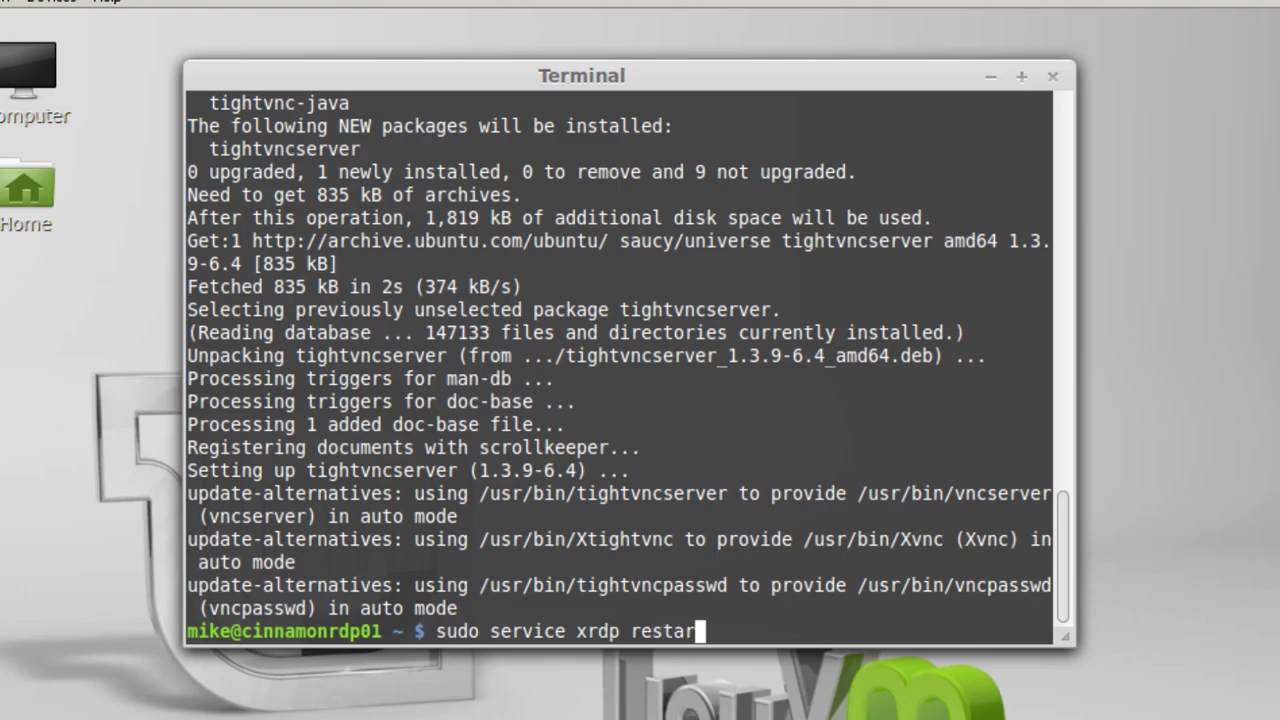
pyautogui.write('t')
pyautogui.press('Return')
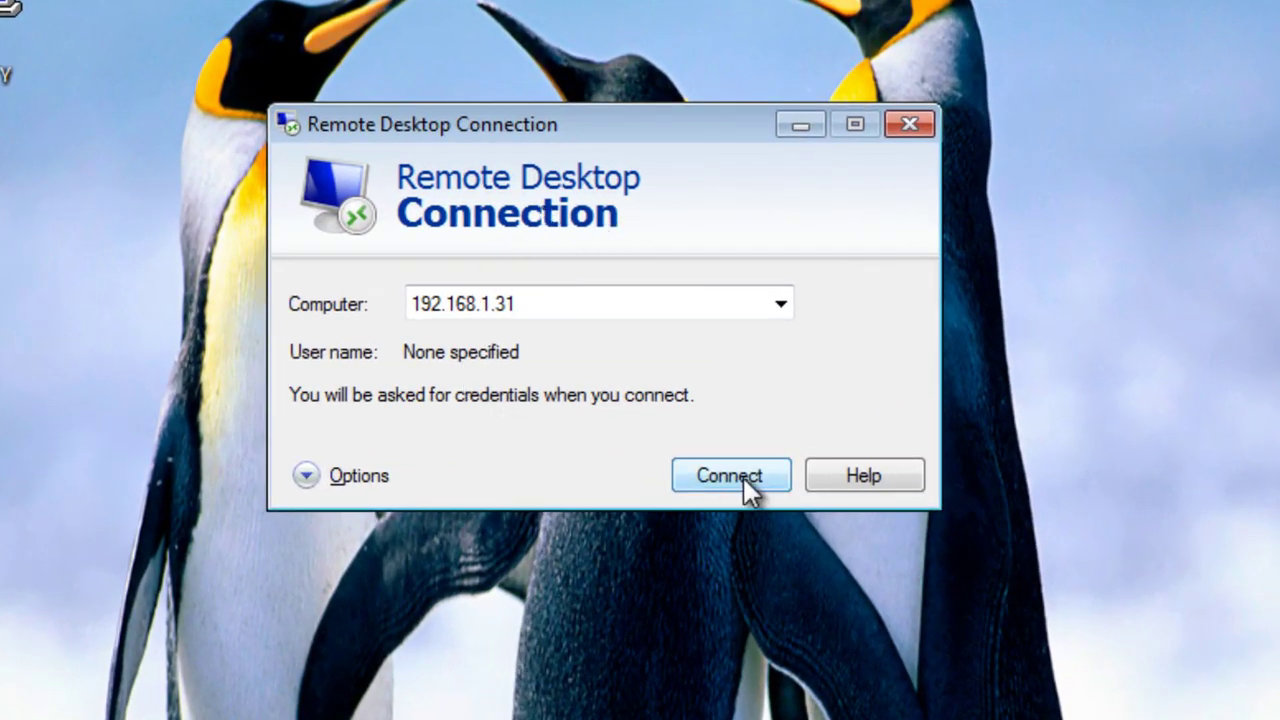
# - Connect to 192.168.1.31 past the identity warning, decline restarting Cinnamon, and close the Welcome Screen
pyautogui.click(743, 477)
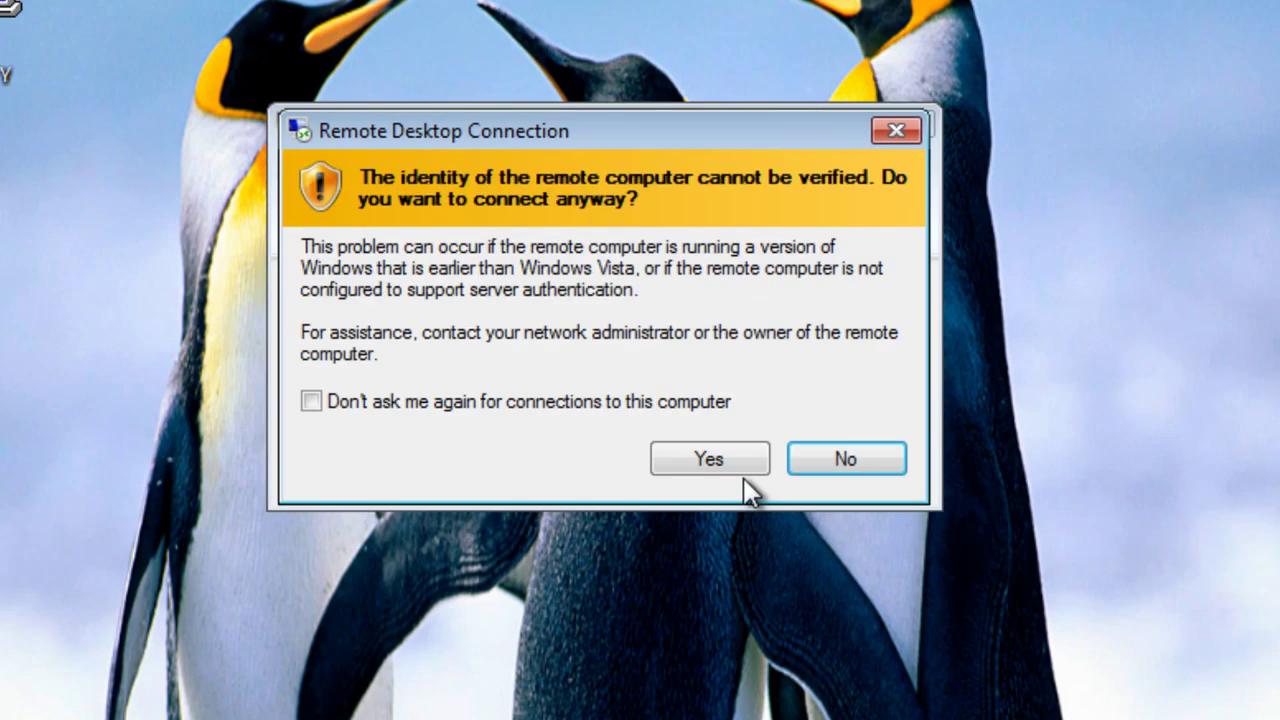
pyautogui.click(745, 462)
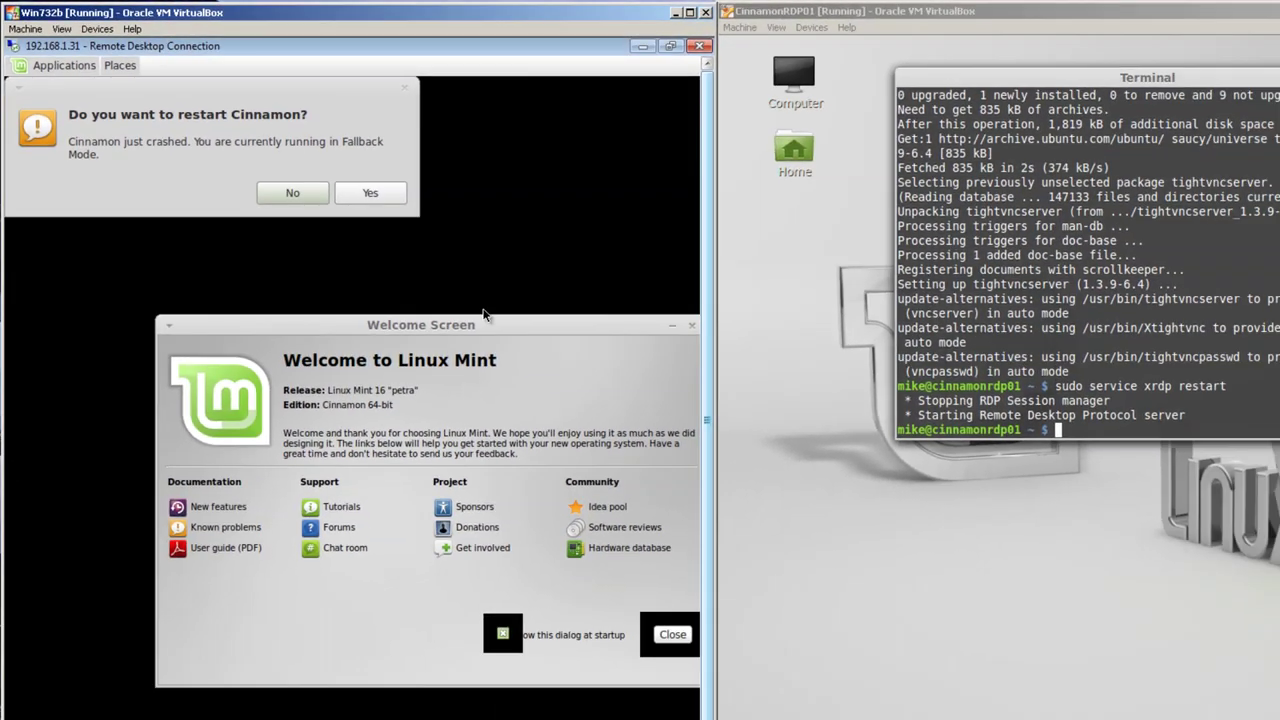
pyautogui.moveTo(482, 323); pyautogui.dragTo(384, 328)
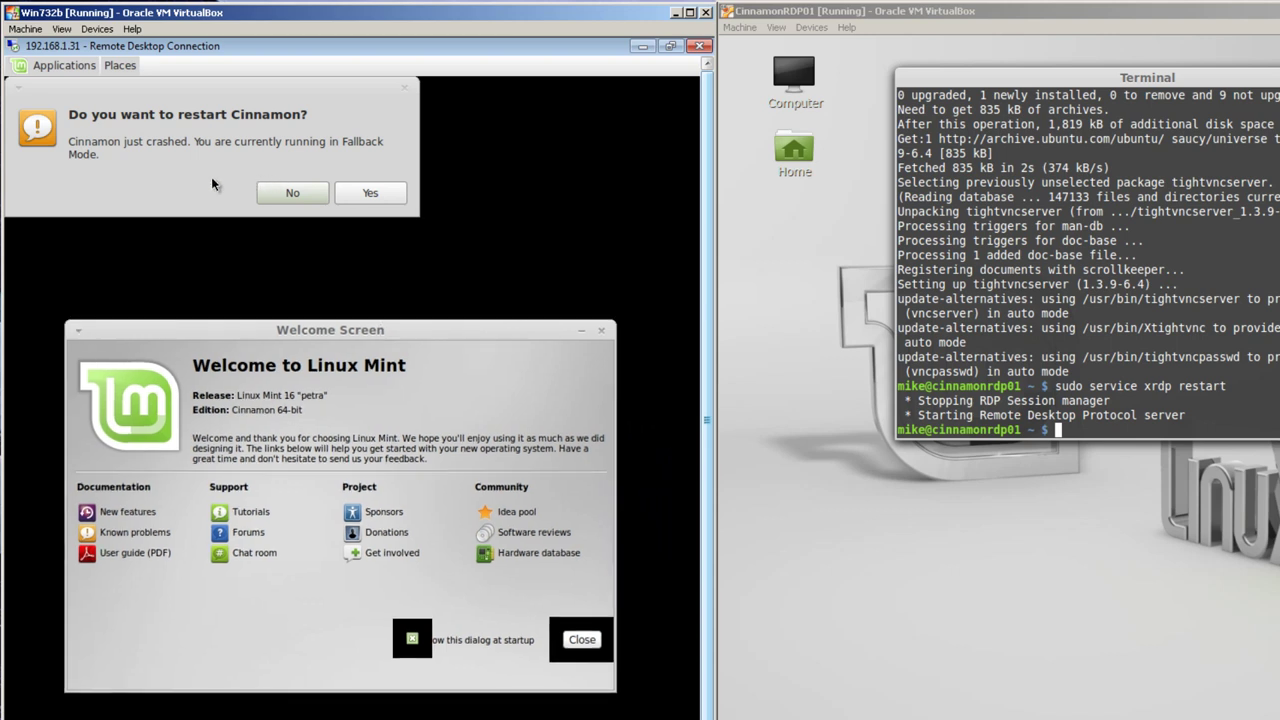
pyautogui.click(293, 193)
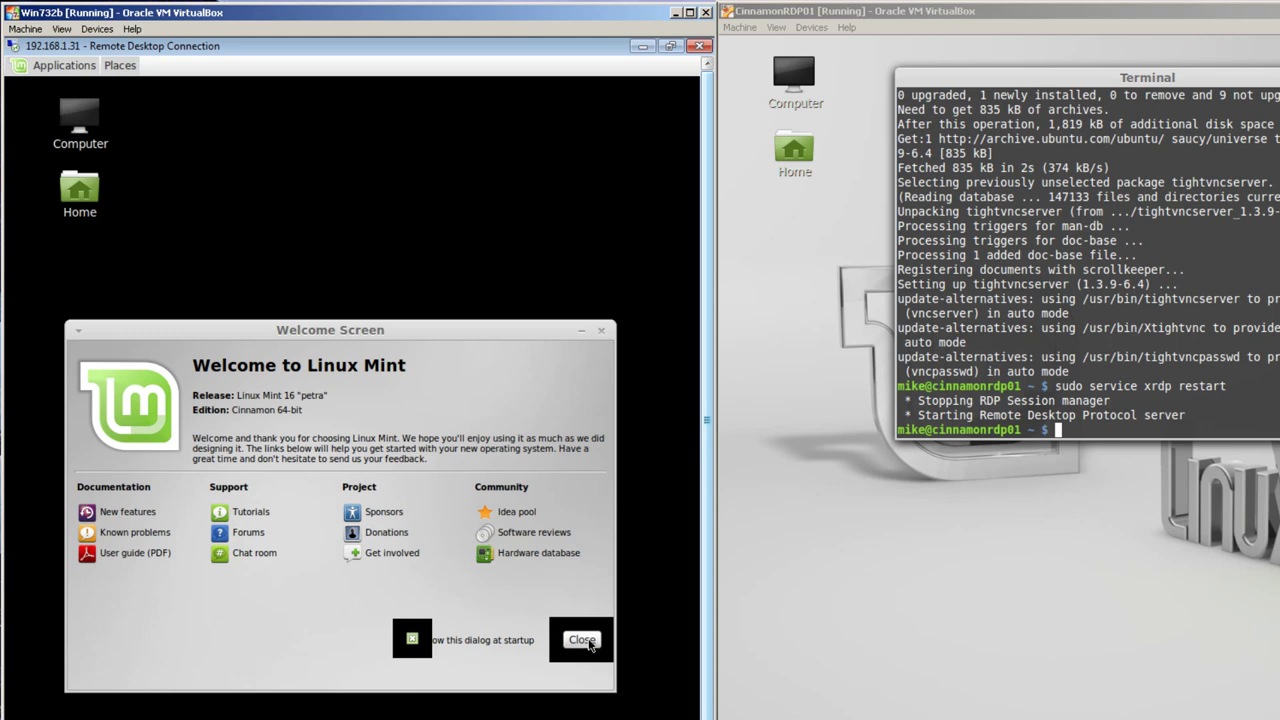
pyautogui.click(582, 640)
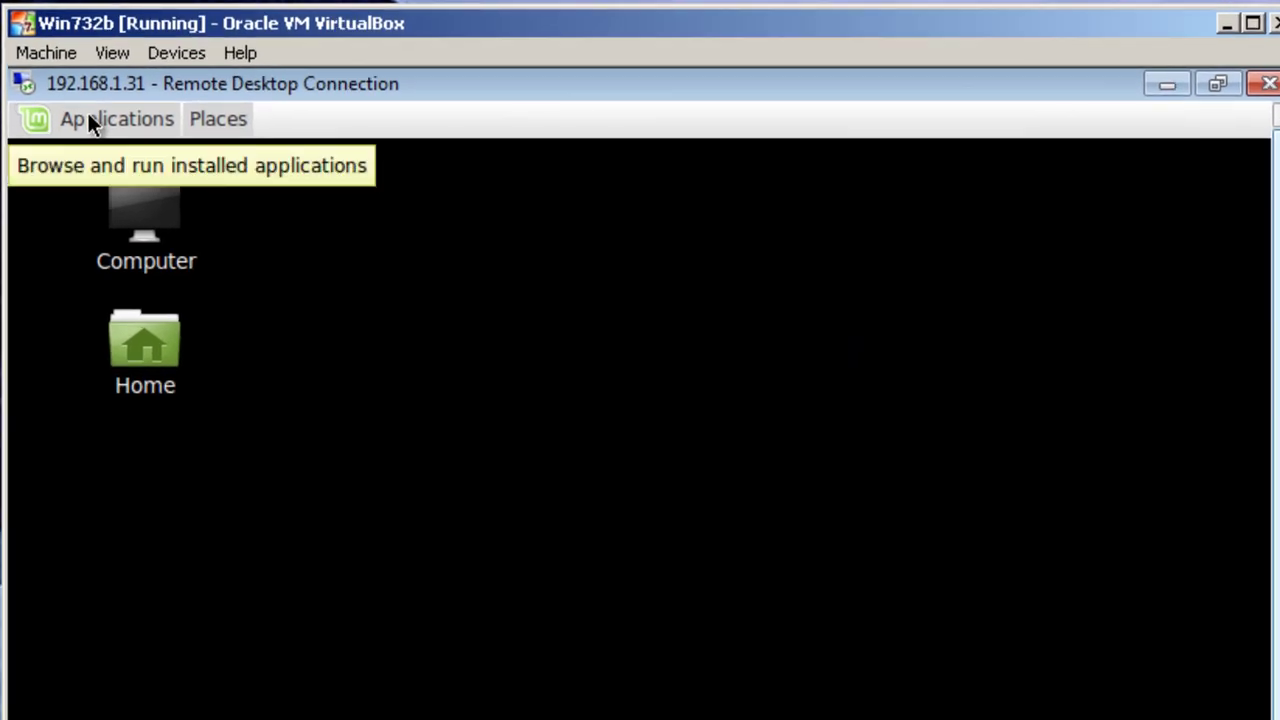
# - Browse the remote session's Applications menu categories
pyautogui.click(88, 118)
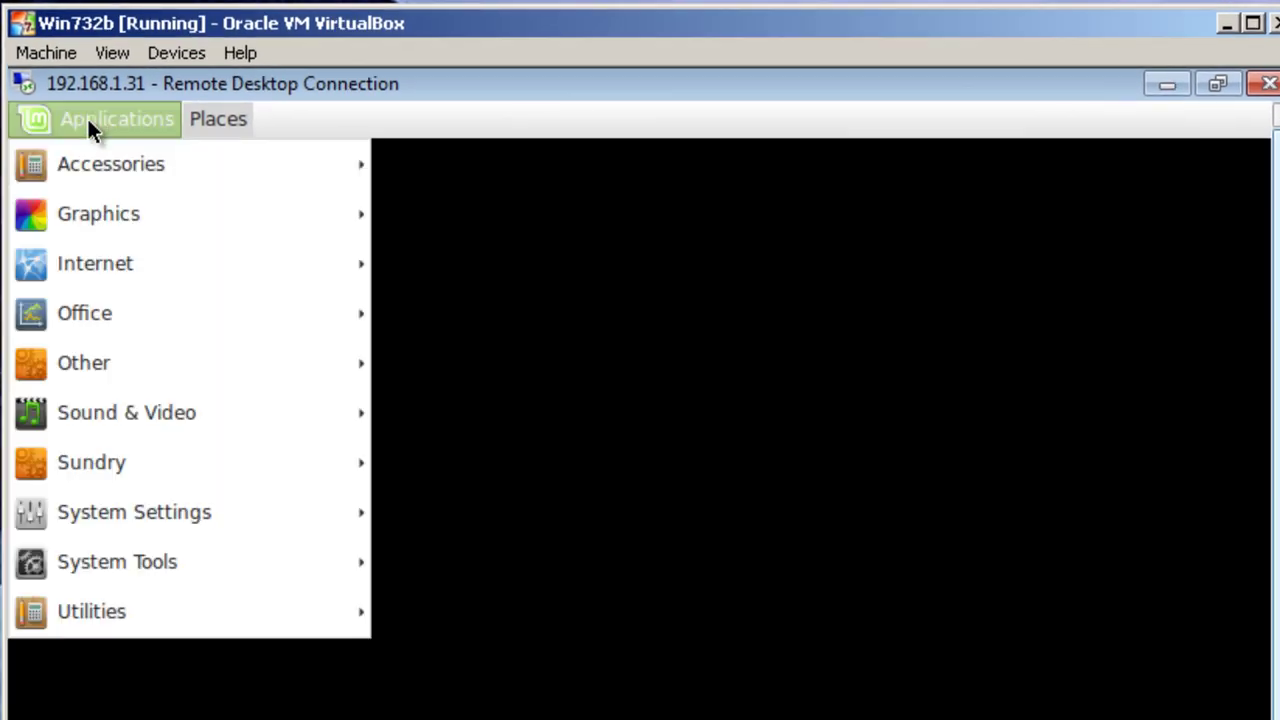
pyautogui.moveTo(84, 168)
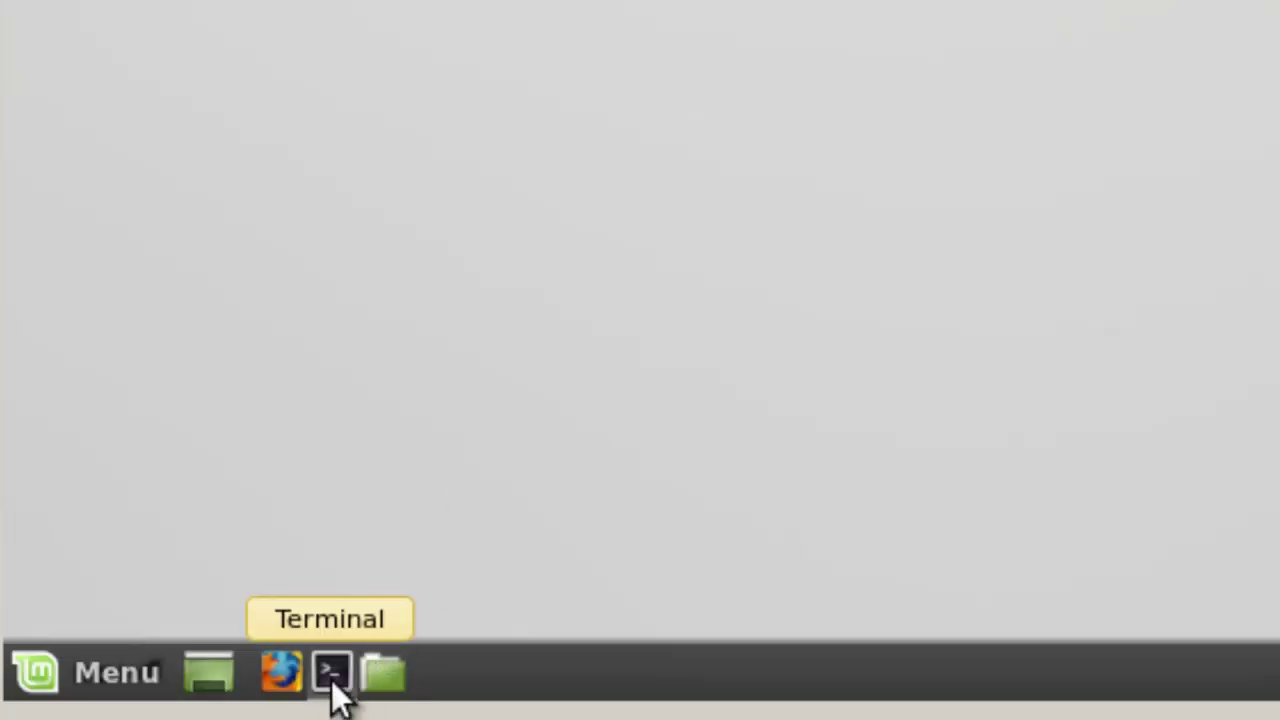
# - In a new terminal, install dconf-editor with 'sudo apt-get install dconf-editor'
pyautogui.click(331, 680)
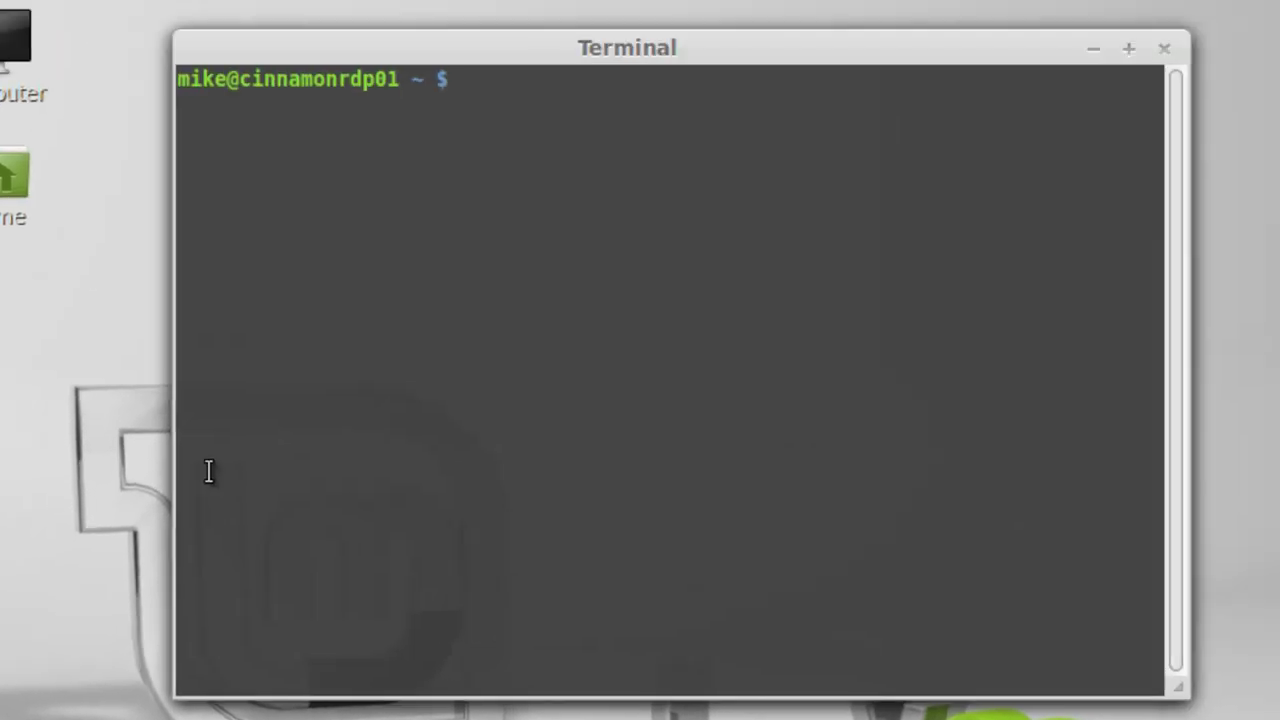
pyautogui.write('sudo ap')
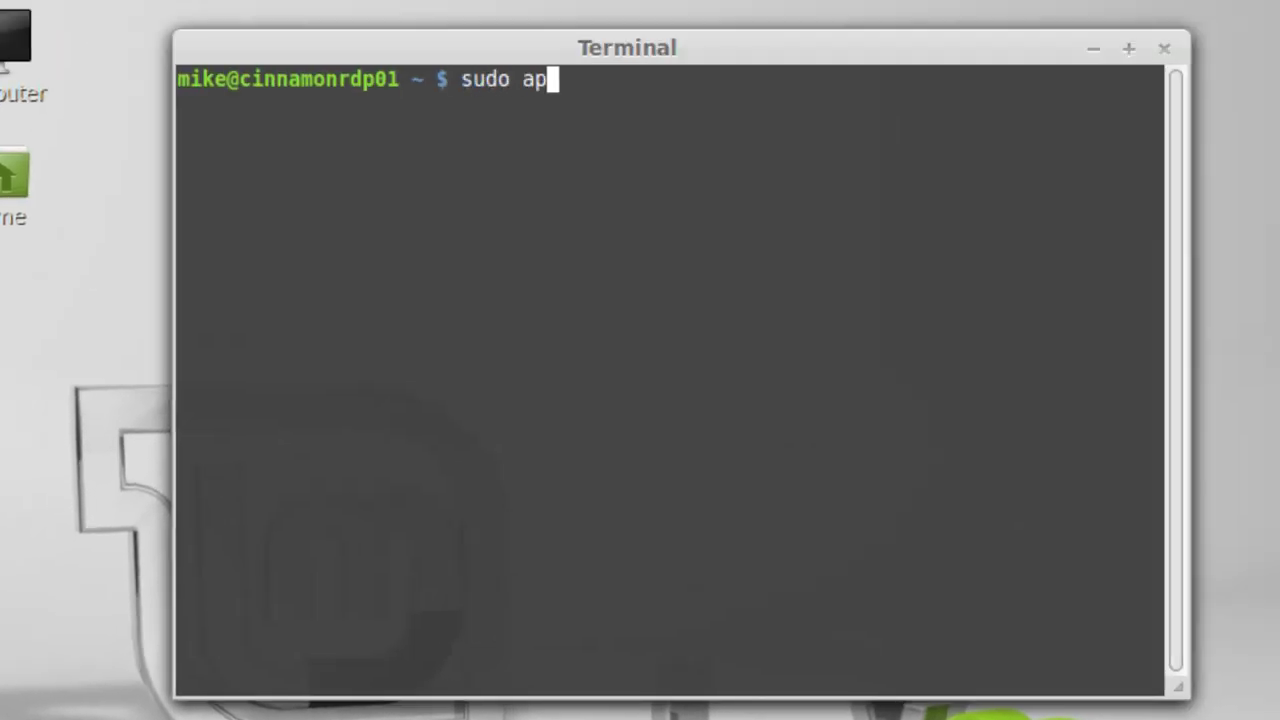
pyautogui.write('t-get')
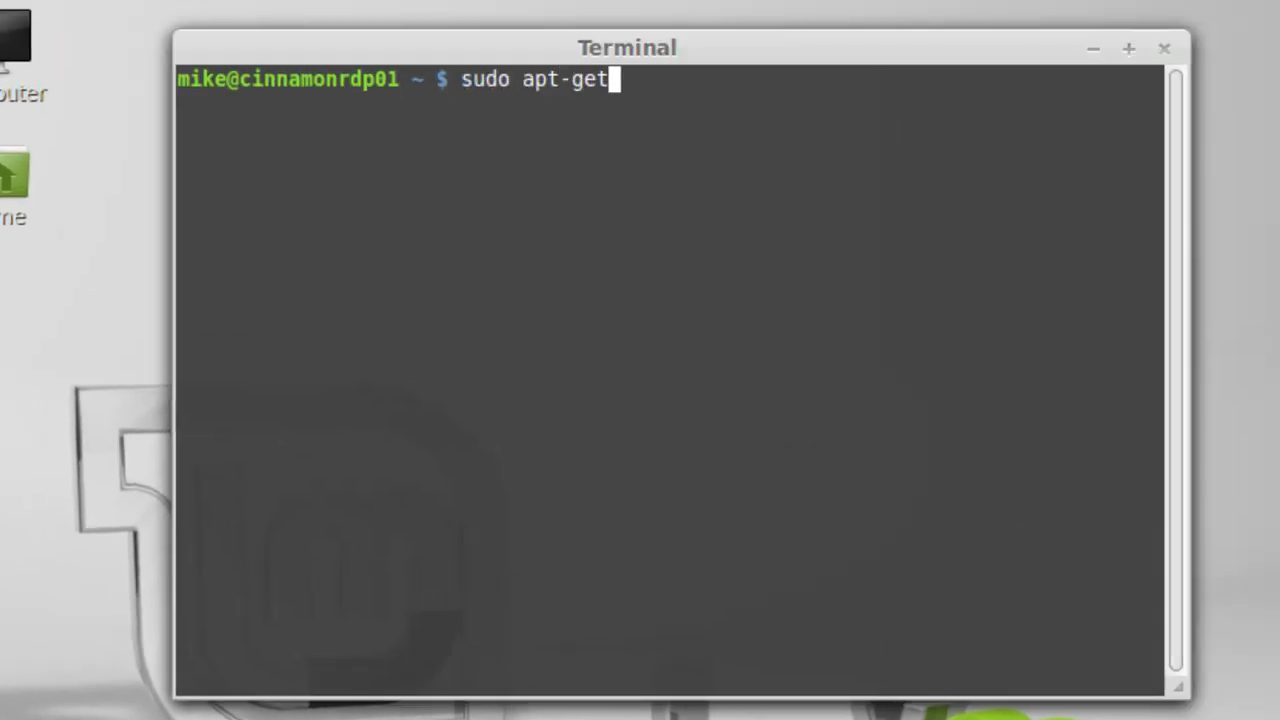
pyautogui.write(' dconf')
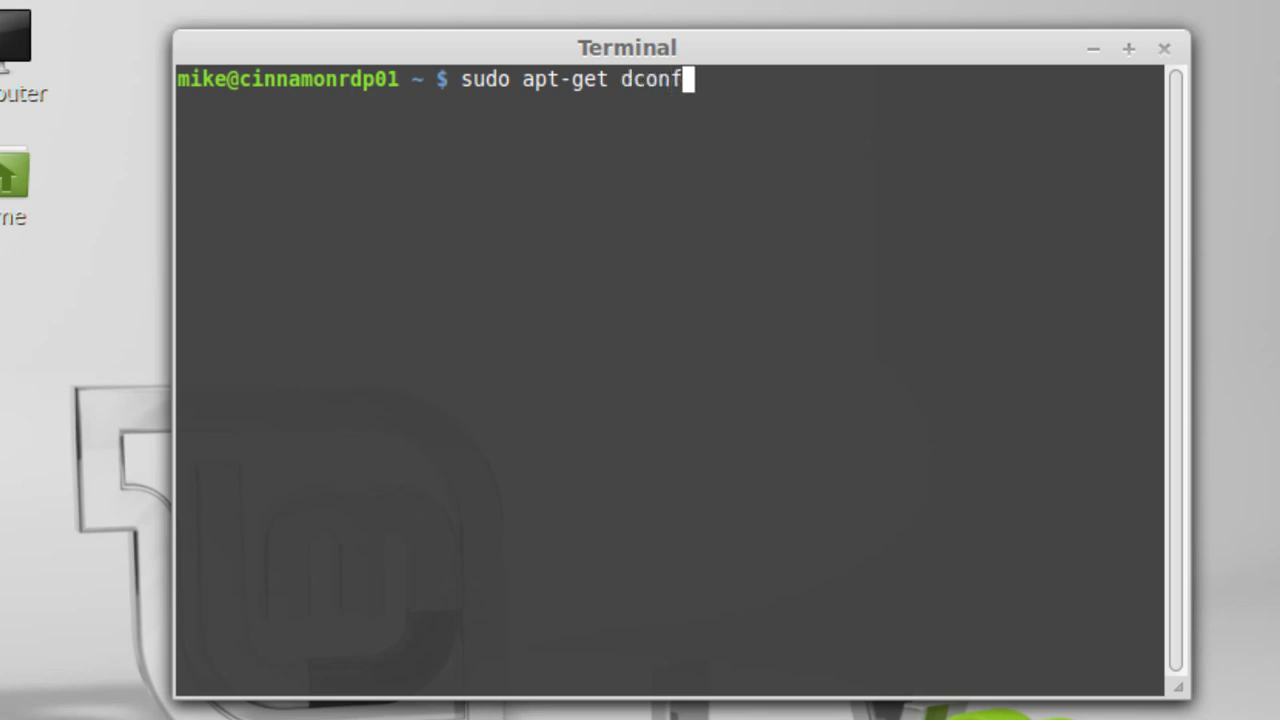
pyautogui.press('BackSpace')
pyautogui.press('BackSpace')
pyautogui.press('BackSpace')
pyautogui.press('BackSpace')
pyautogui.press('BackSpace')
pyautogui.write('install dconfi')
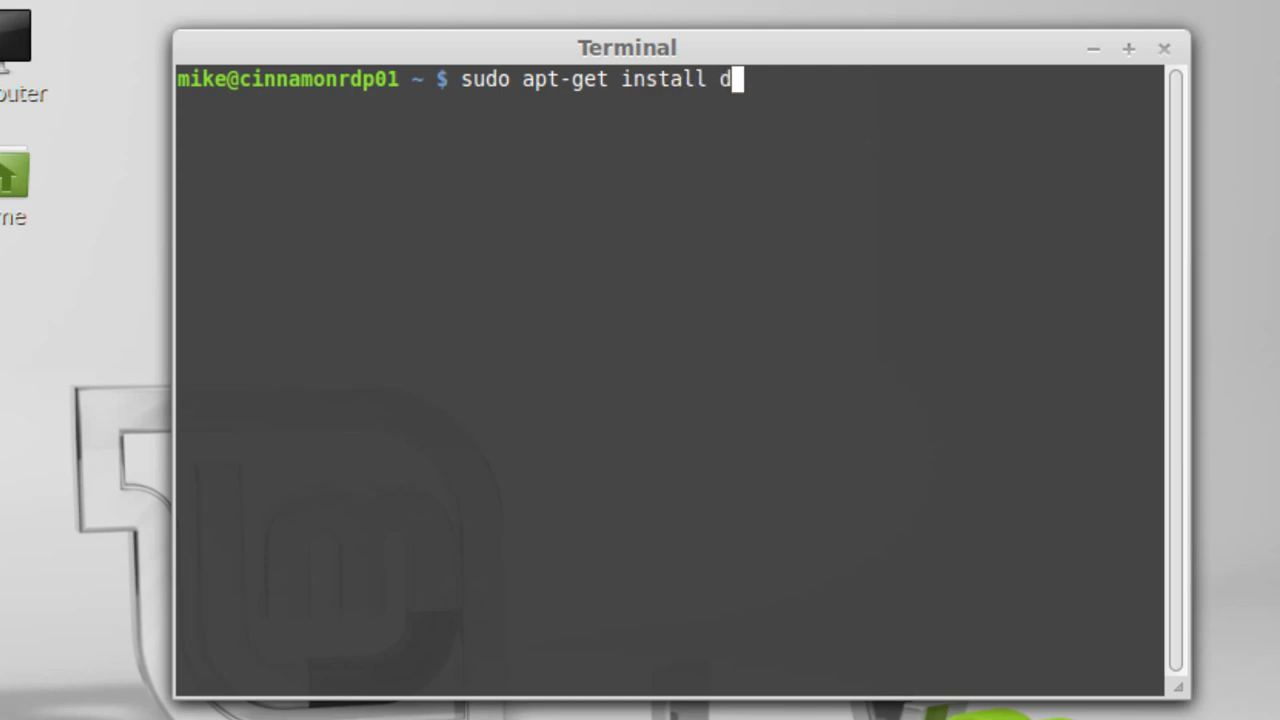
pyautogui.press('BackSpace')
pyautogui.write('-editor')
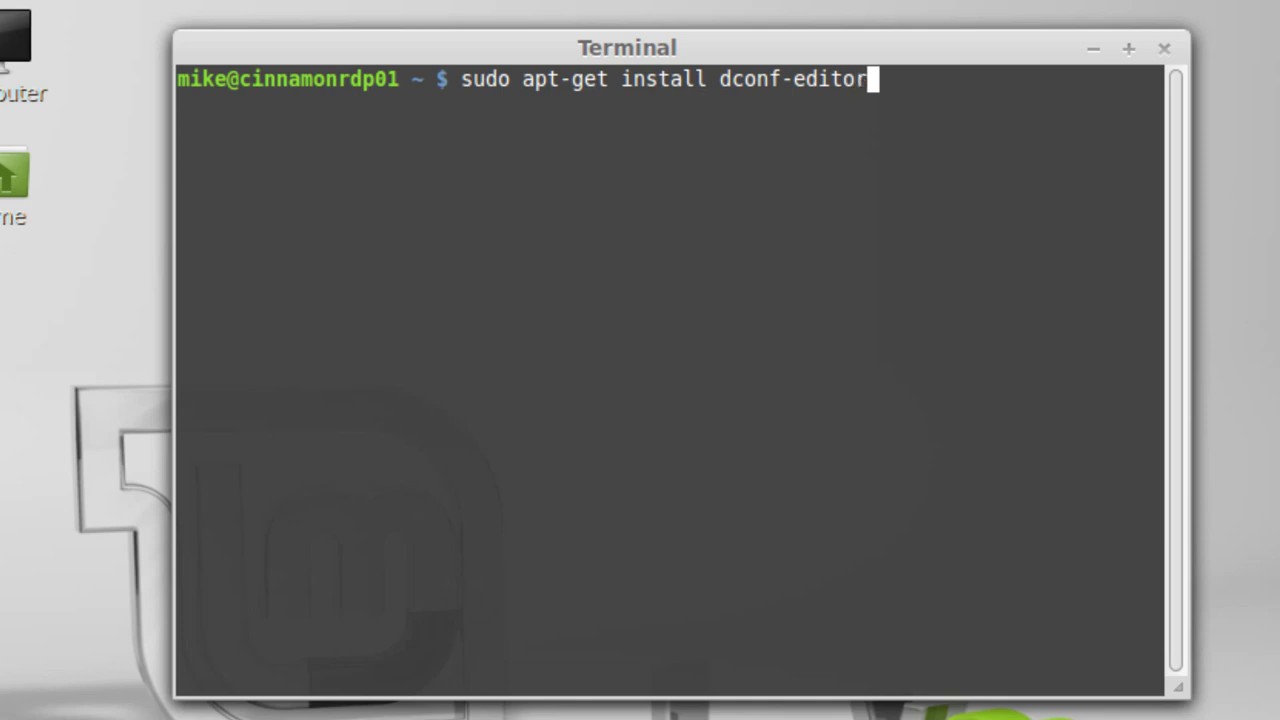
pyautogui.press('Return')
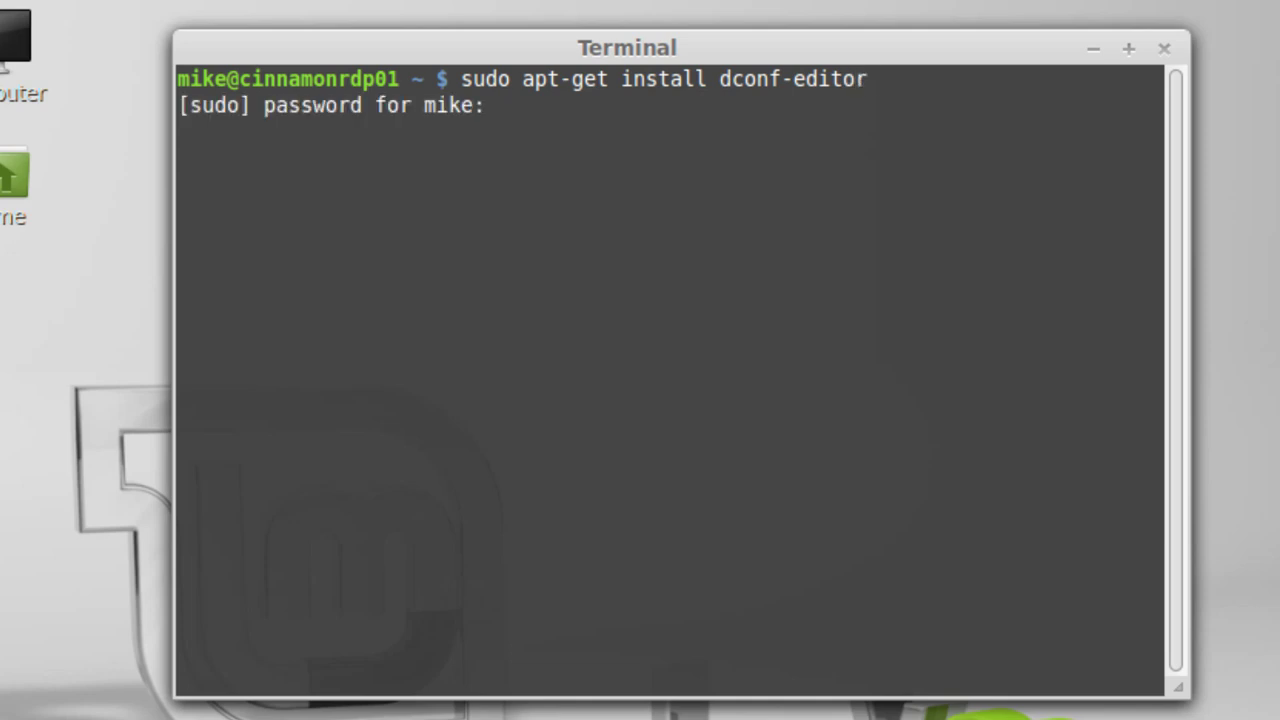
pyautogui.press('Return')
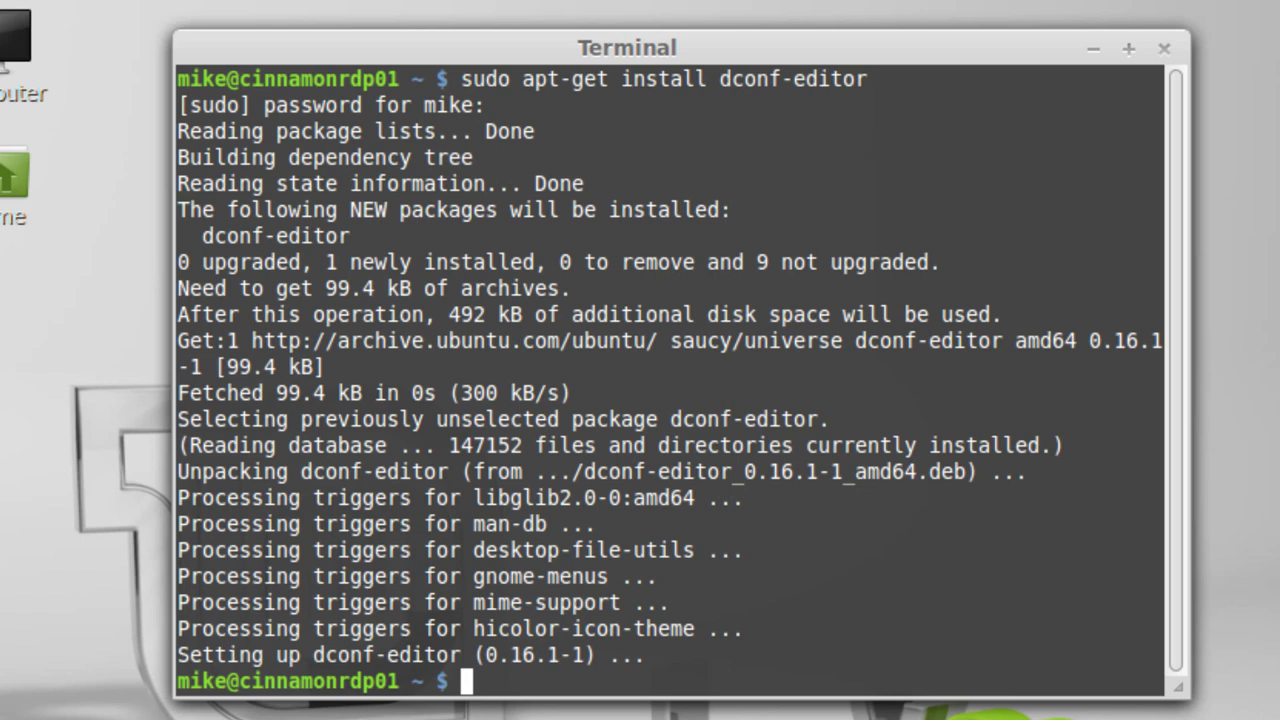
# - Enter the 'dconf-editor' command at the prompt
pyautogui.write('dcp')
pyautogui.press('BackSpace')
pyautogui.write('onf-editor')
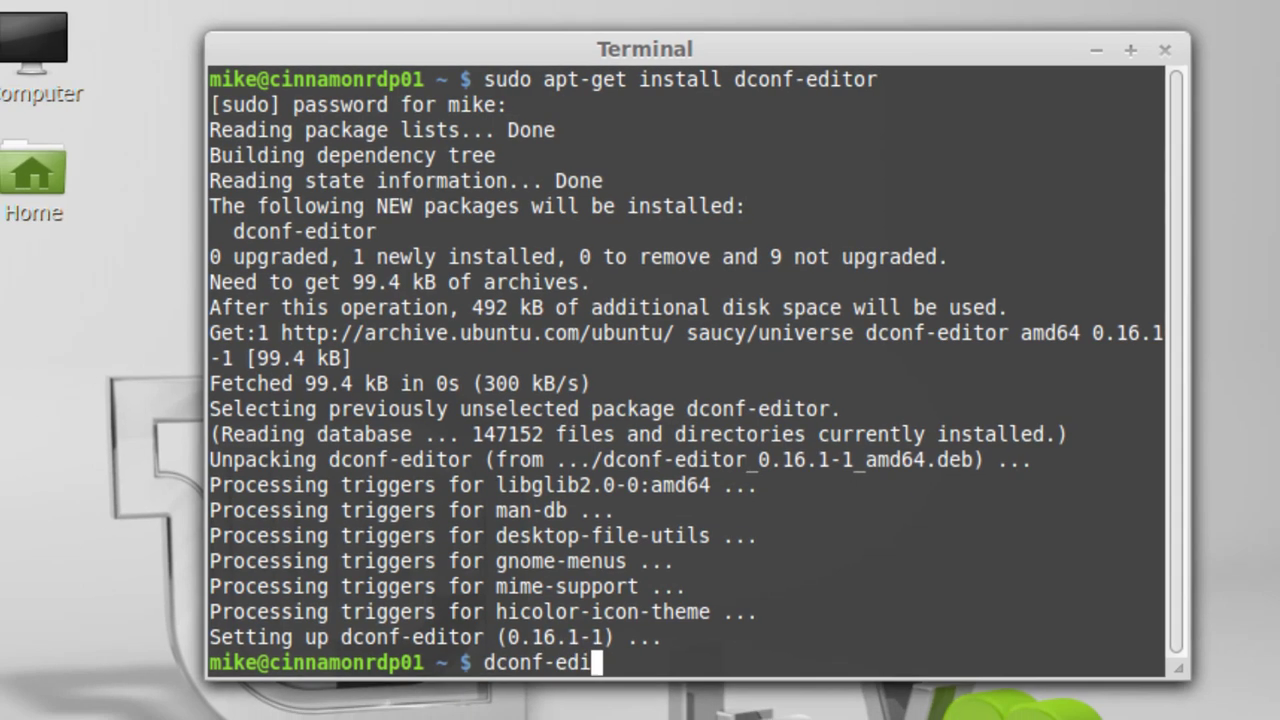
# - Launch dconf Editor and navigate to org.gnome.desktop.wm.keybindings
pyautogui.press('Return')
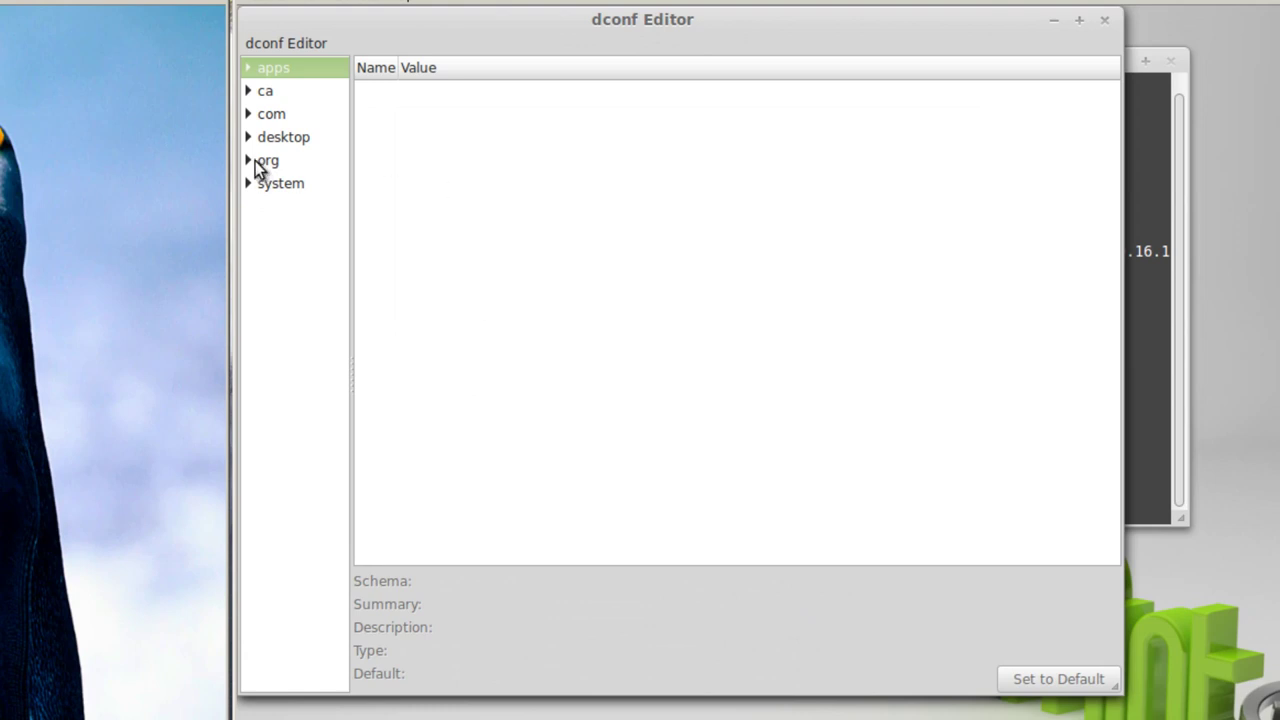
pyautogui.click(255, 163)
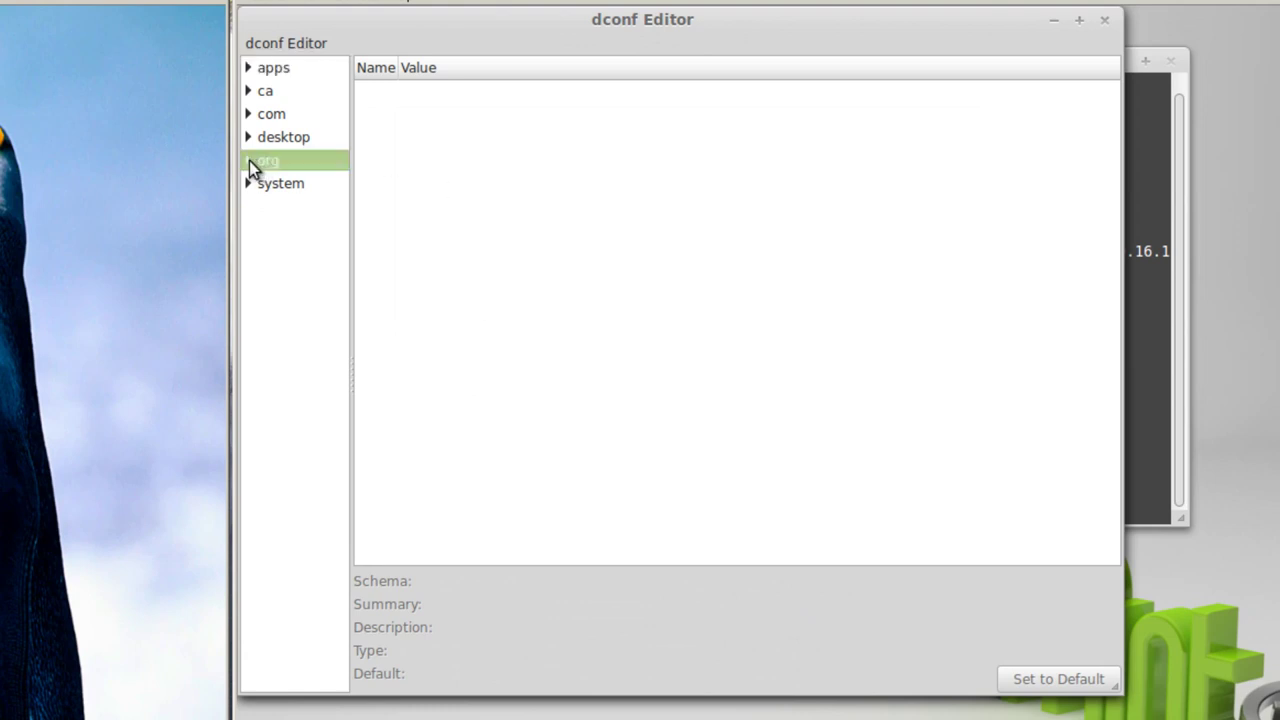
pyautogui.click(249, 162)
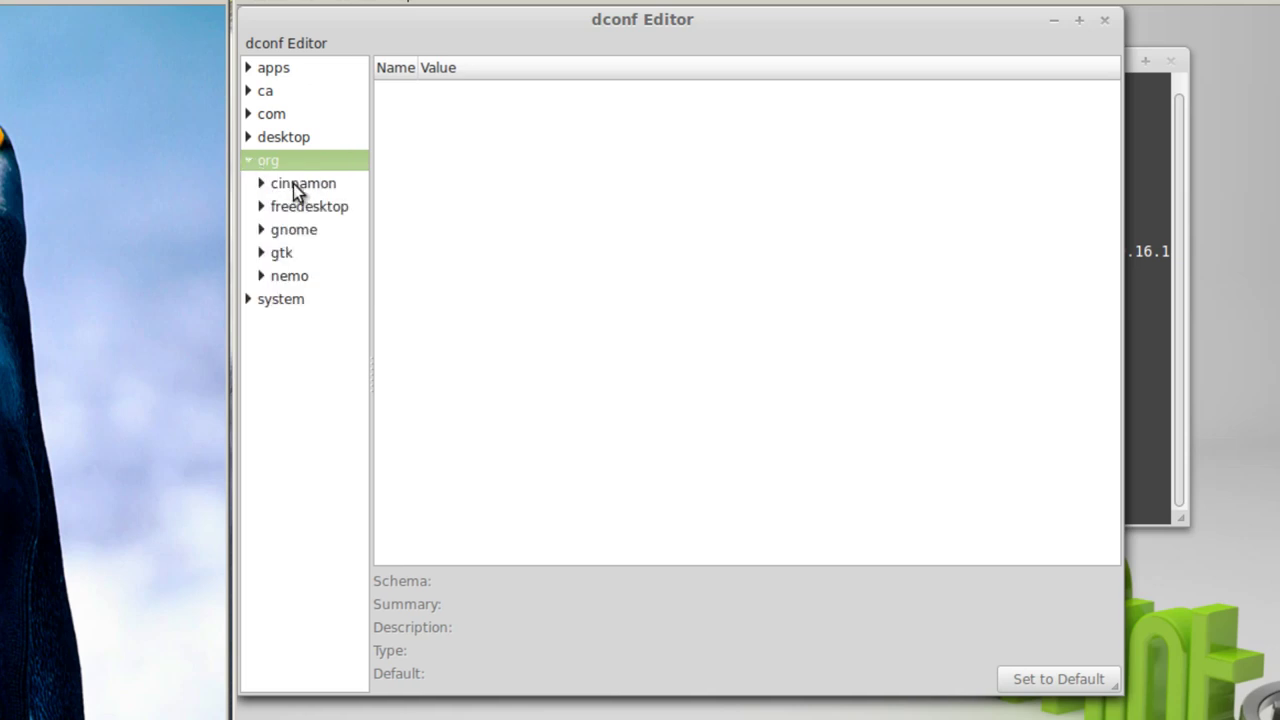
pyautogui.click(262, 230)
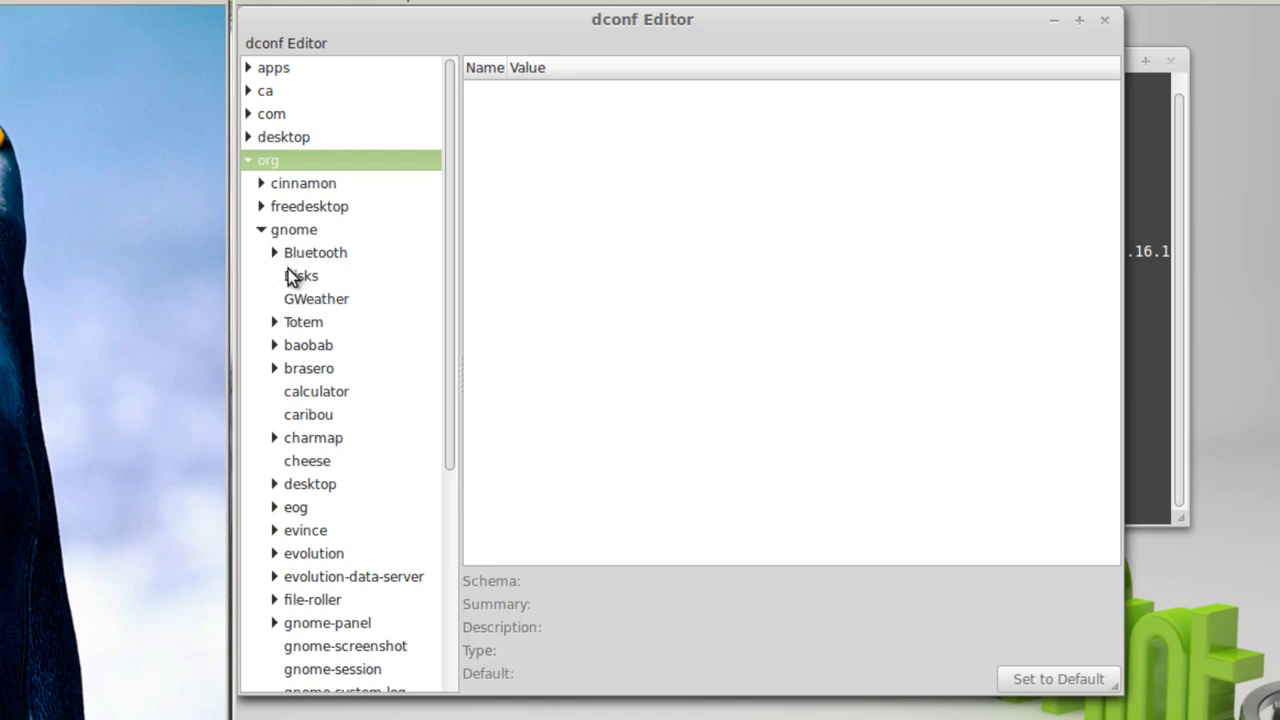
pyautogui.click(275, 485)
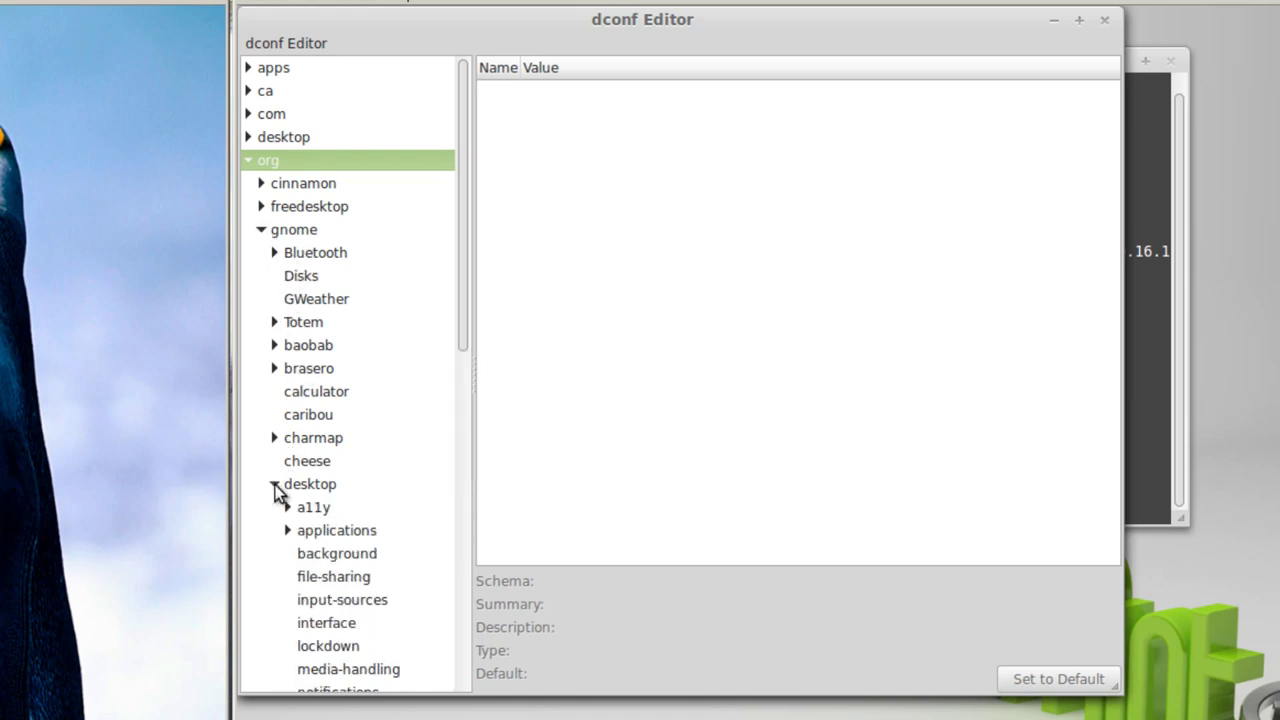
pyautogui.click(275, 485)
pyautogui.click(275, 485)
pyautogui.moveTo(463, 314); pyautogui.dragTo(481, 480)
pyautogui.click(288, 636)
pyautogui.click(350, 488)
pyautogui.moveTo(1113, 159); pyautogui.dragTo(1106, 360)
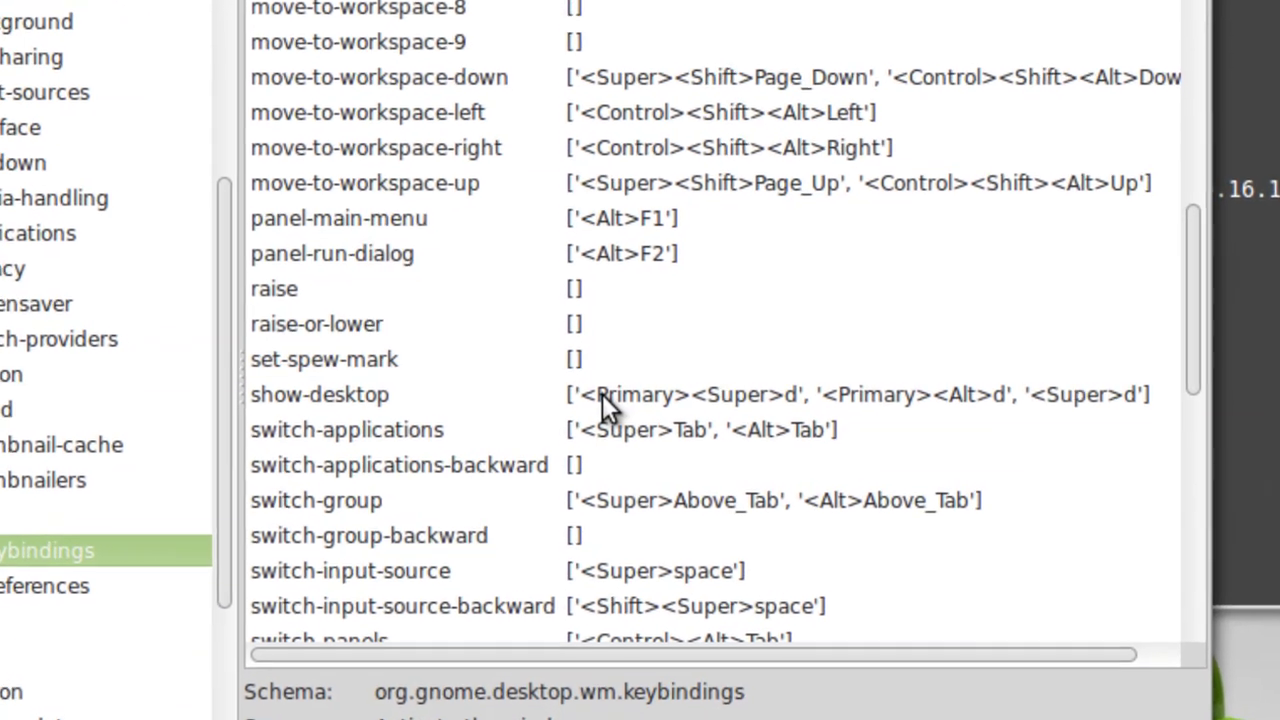
# - Replace the show-desktop keybinding value with an empty list []
pyautogui.click(674, 389)
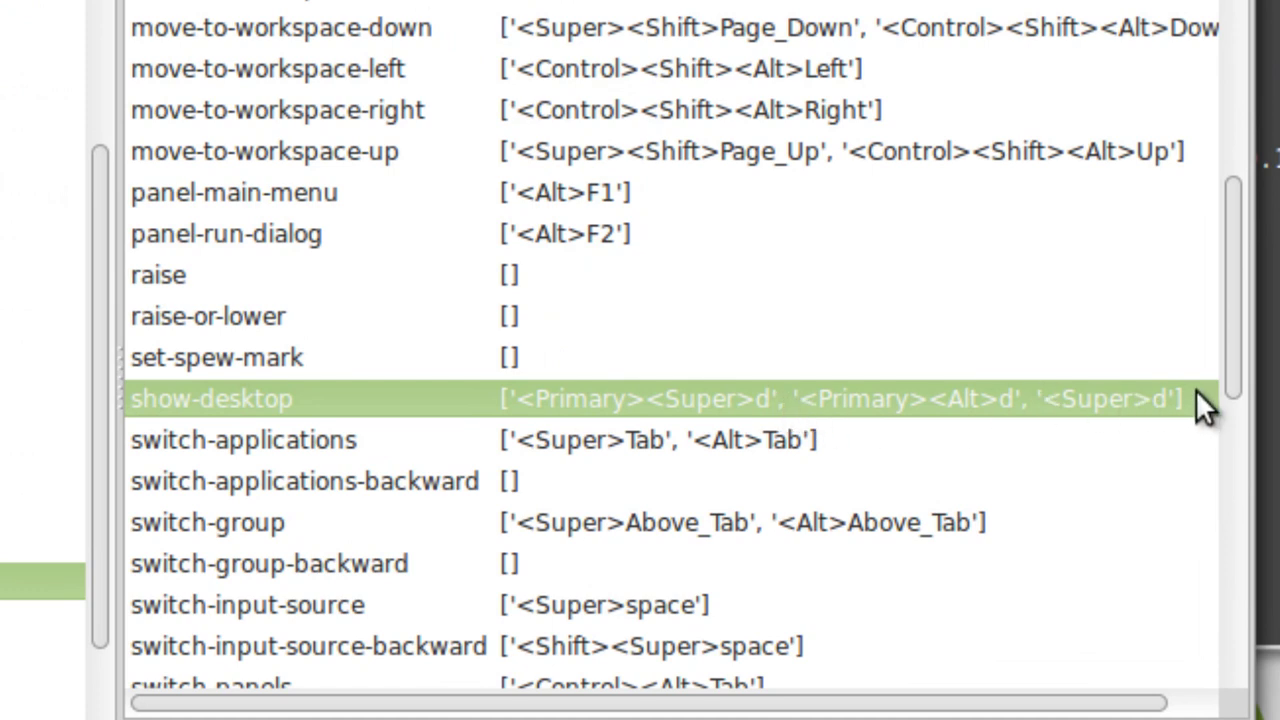
pyautogui.click(1123, 398)
pyautogui.rightClick(1125, 398)
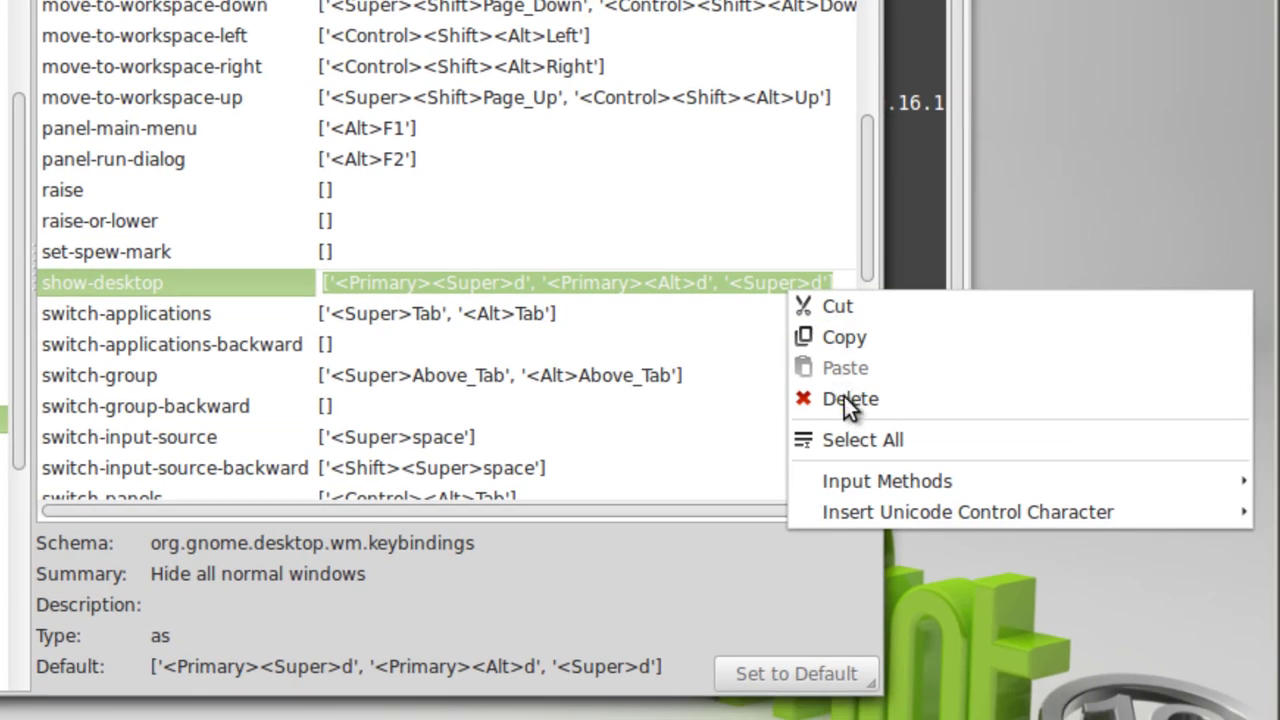
pyautogui.click(848, 402)
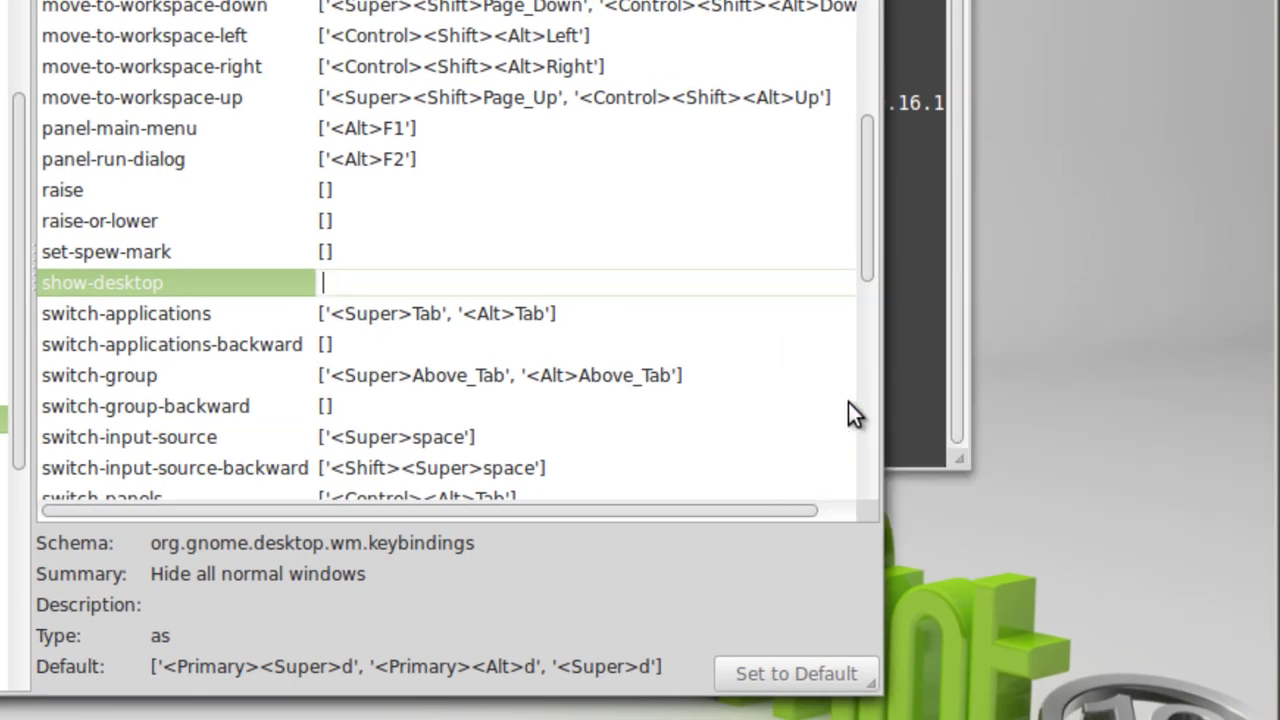
pyautogui.write('[')
pyautogui.press('Return')
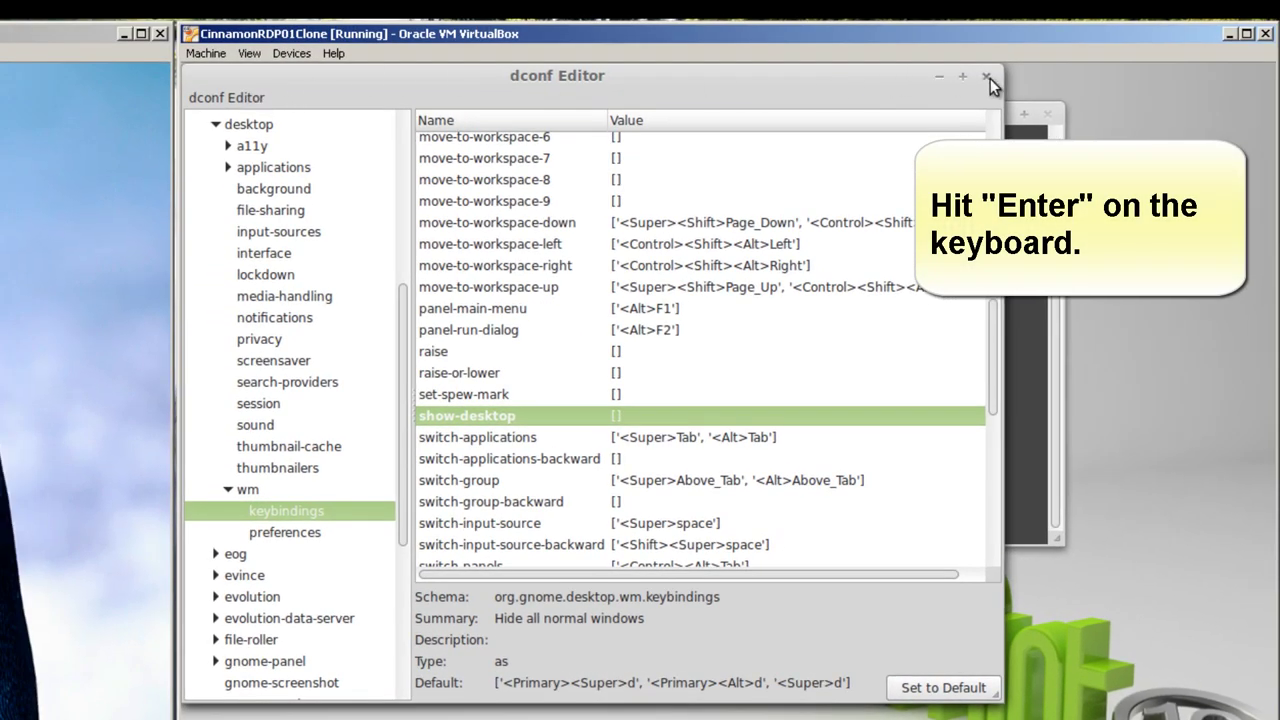
# - Close dconf Editor, restart xrdp, and run ifconfig showing eth0 at 192.168.1.32
pyautogui.click(987, 77)
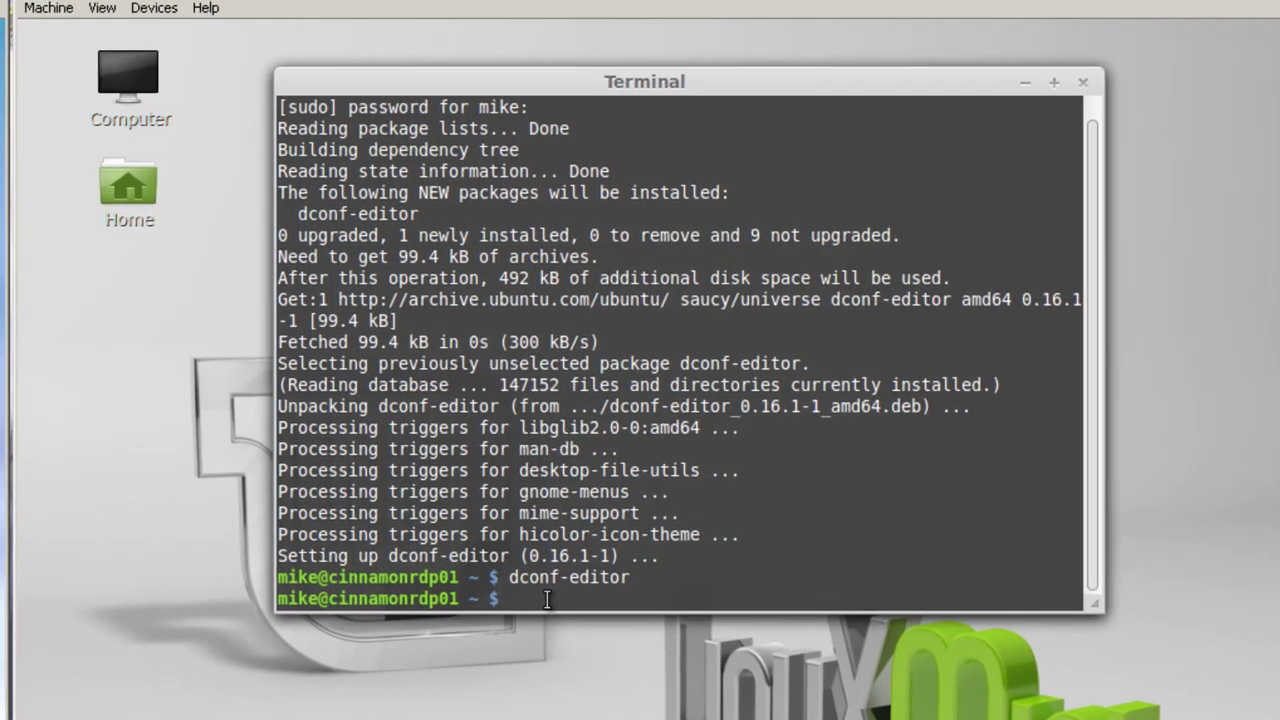
pyautogui.write('sudo ')
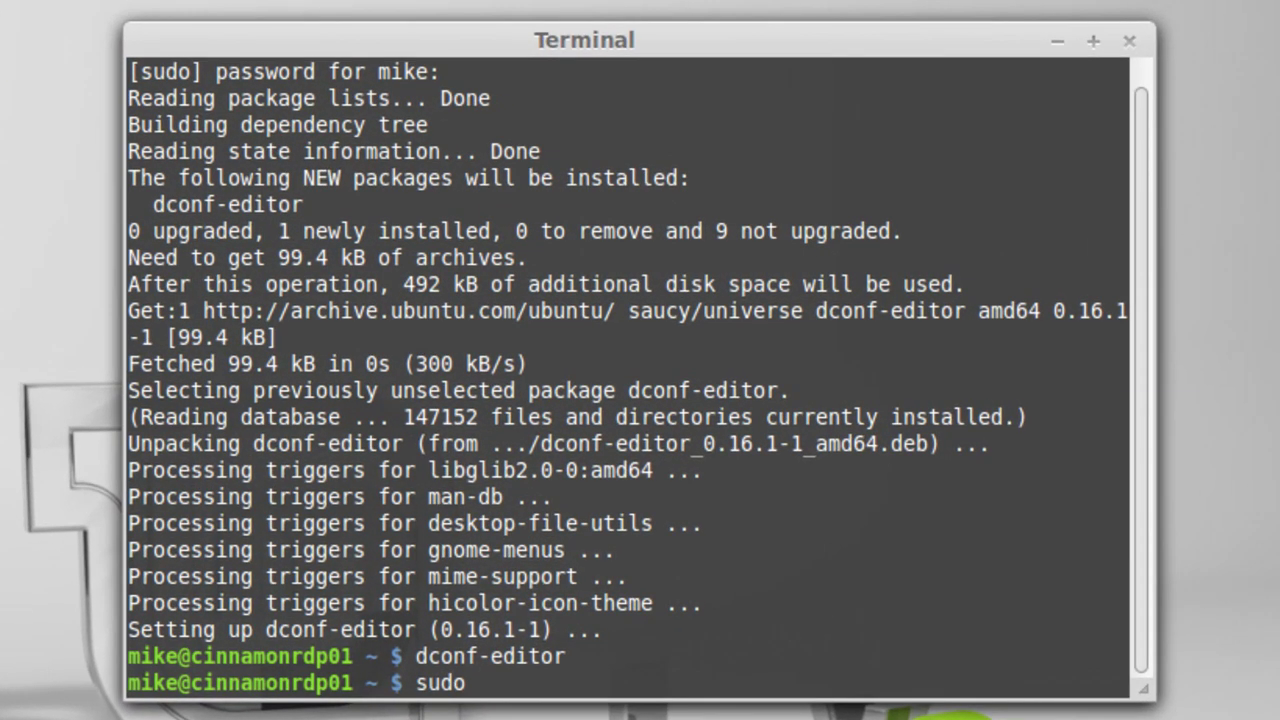
pyautogui.write('service ')
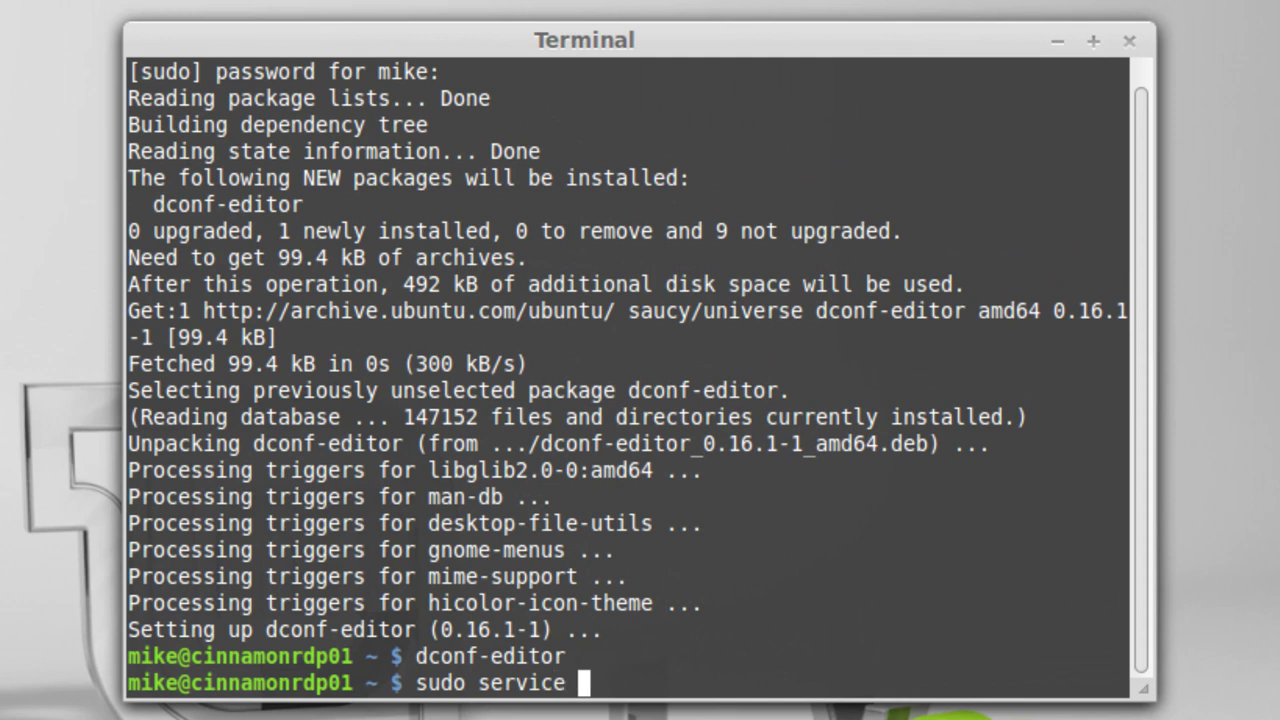
pyautogui.write('xrdp ')
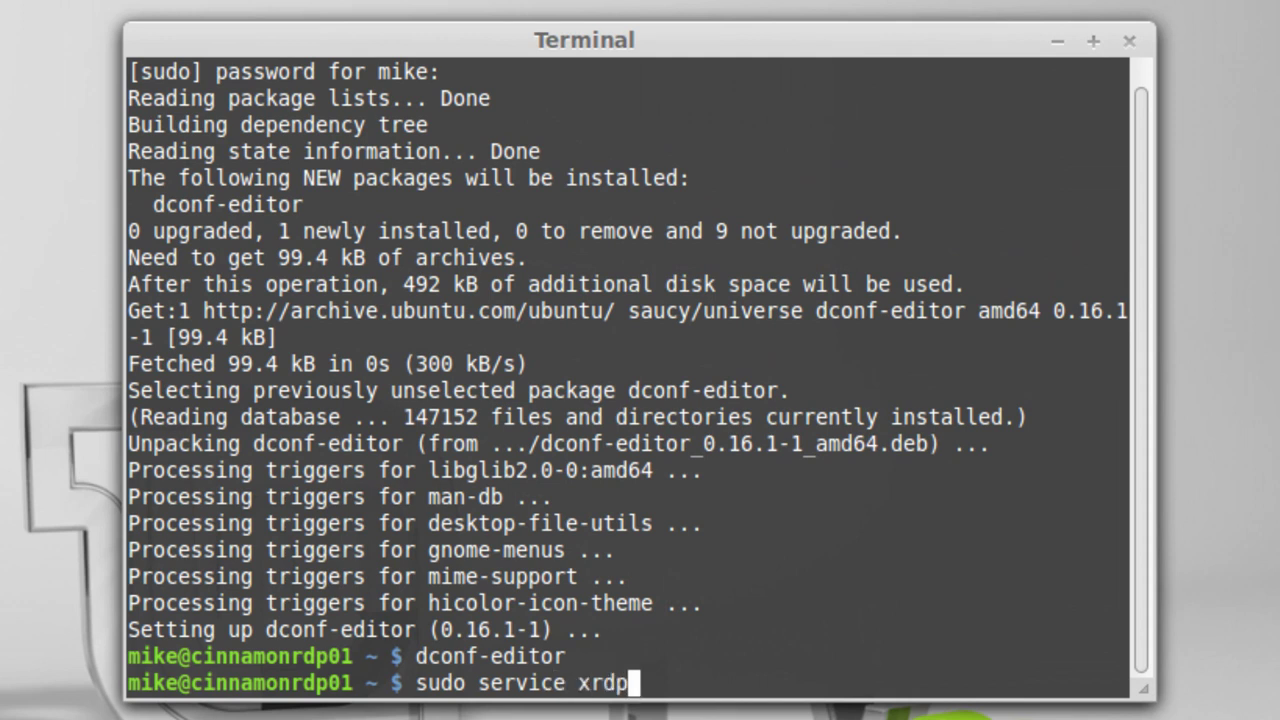
pyautogui.write('rest')
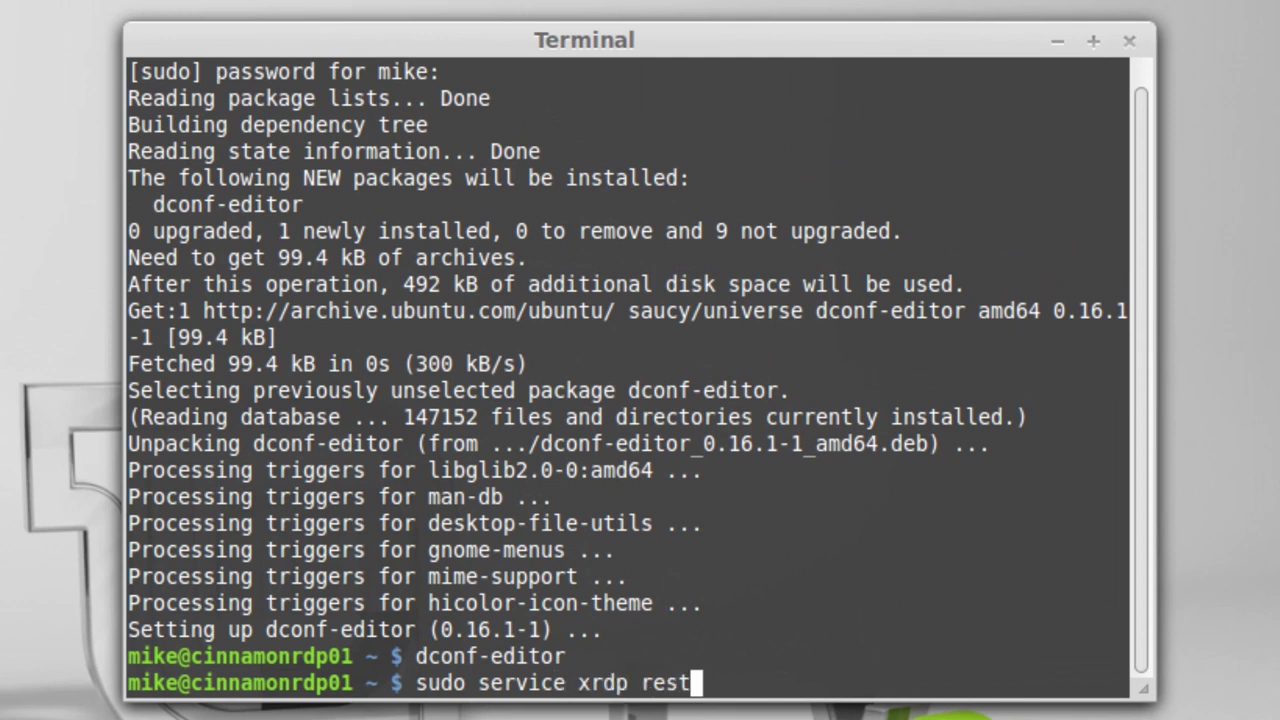
pyautogui.write('art')
pyautogui.press('Return')
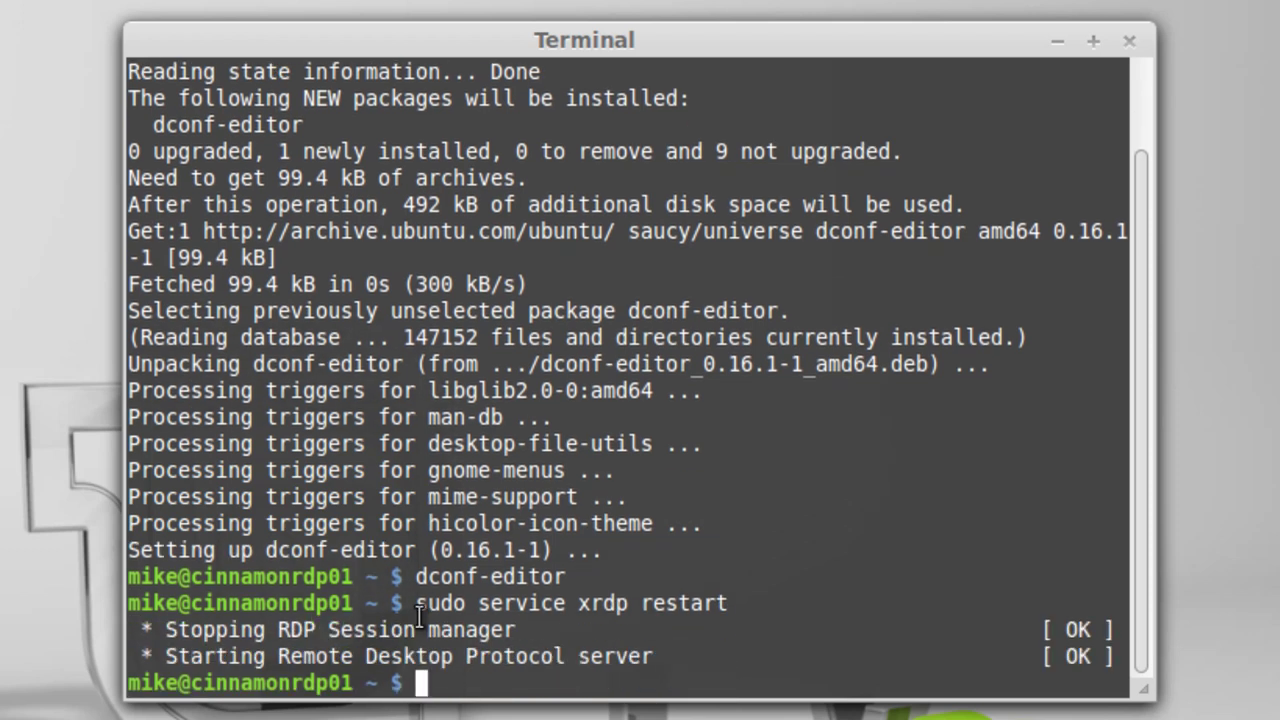
pyautogui.write('if')
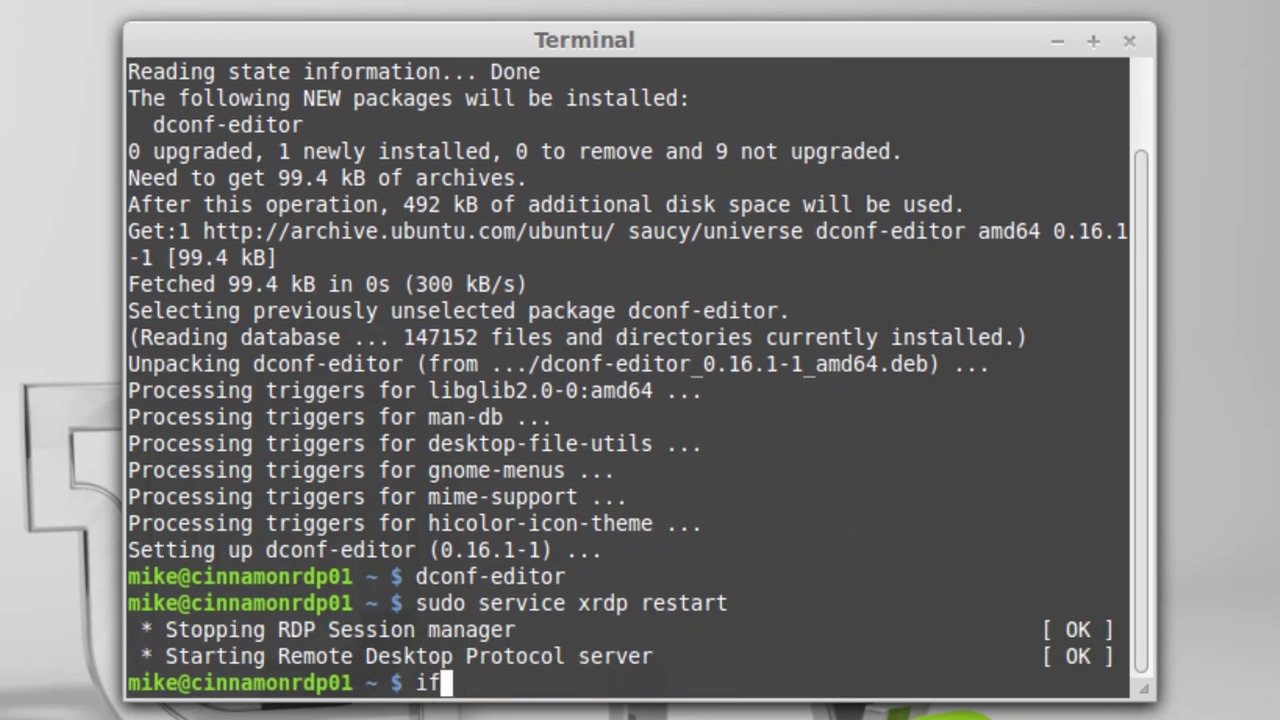
pyautogui.write('config')
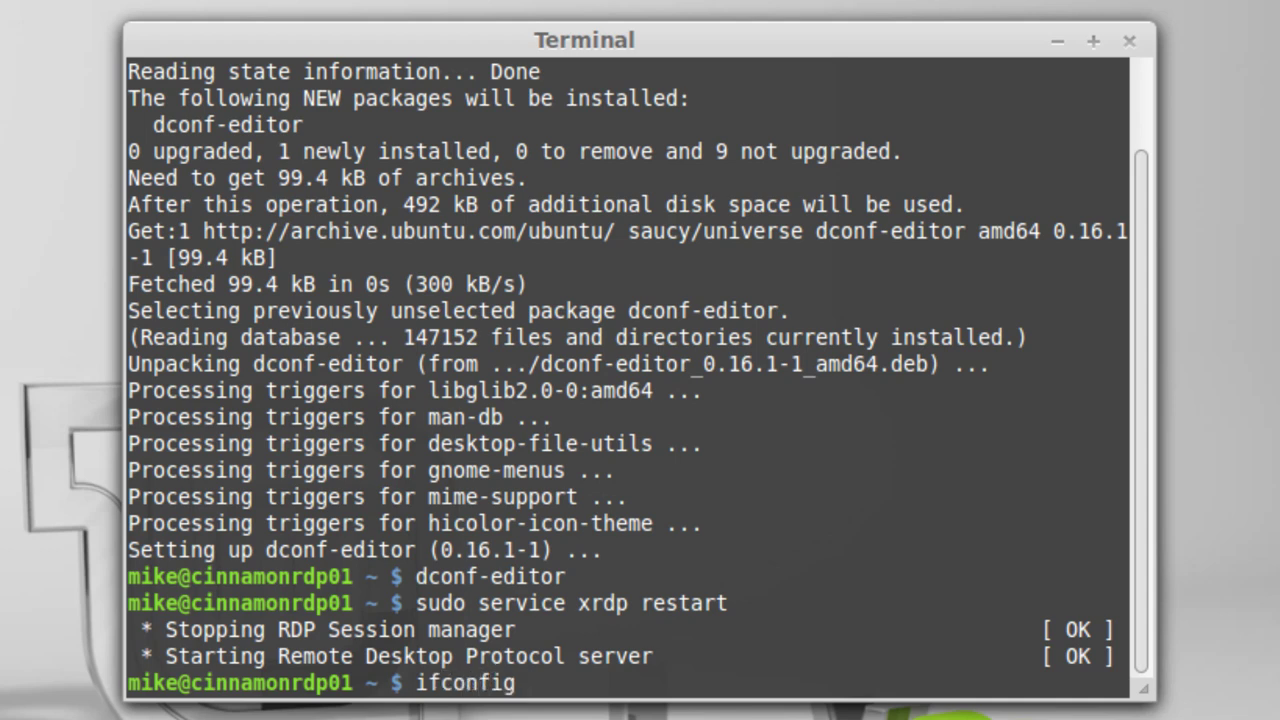
pyautogui.press('Return')
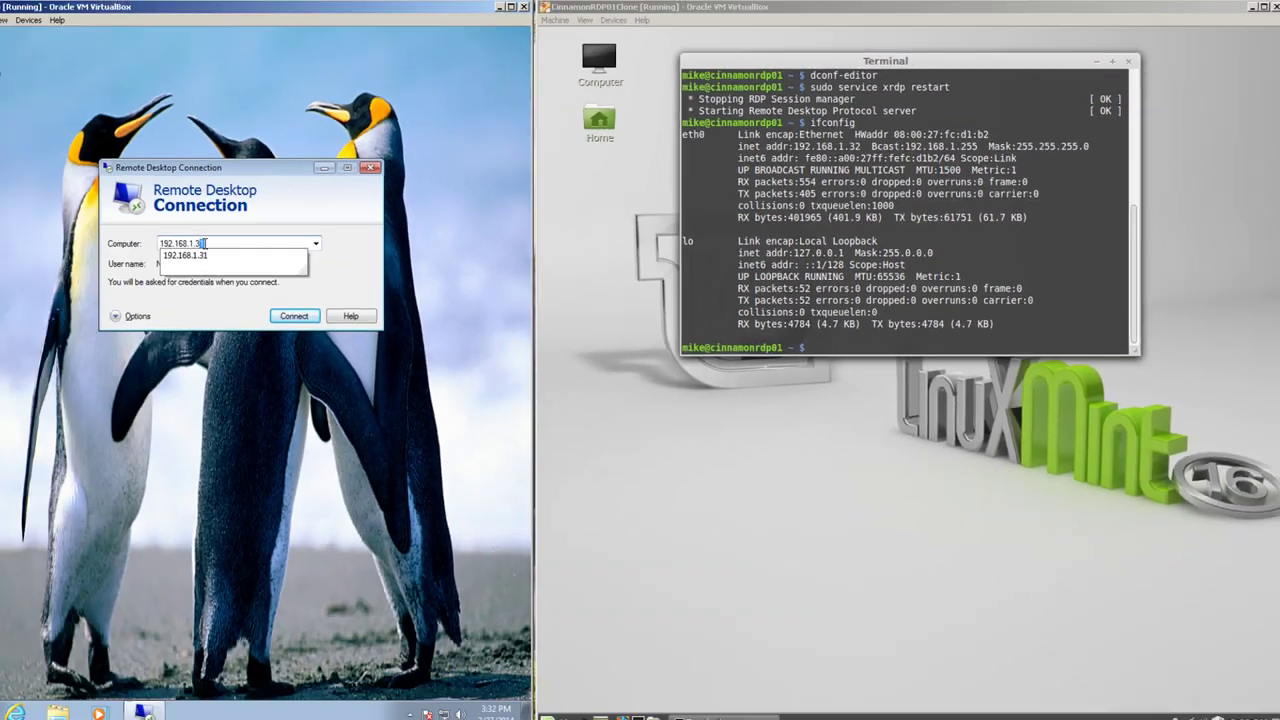
# - Connect to 192.168.1.32 over xrdp, accept the identity warning, log in, and decline restarting Cinnamon
pyautogui.click(243, 236)
pyautogui.write('192.168.1.3')
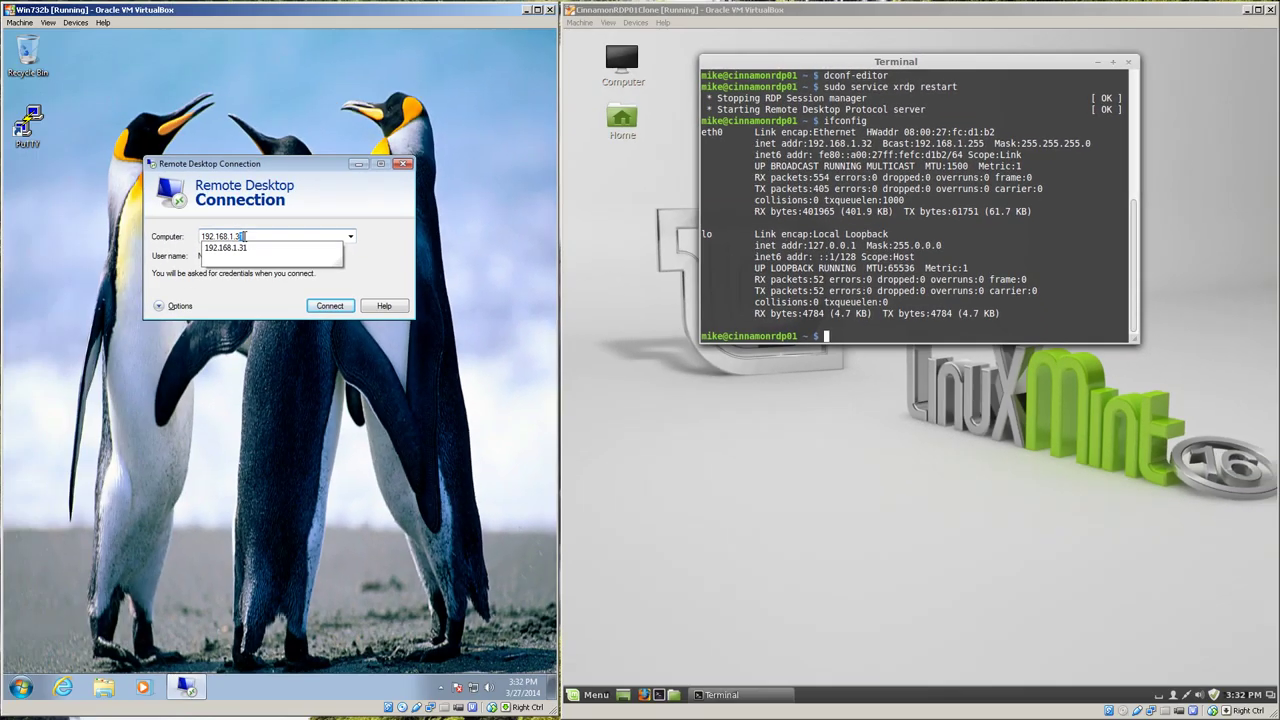
pyautogui.write('2')
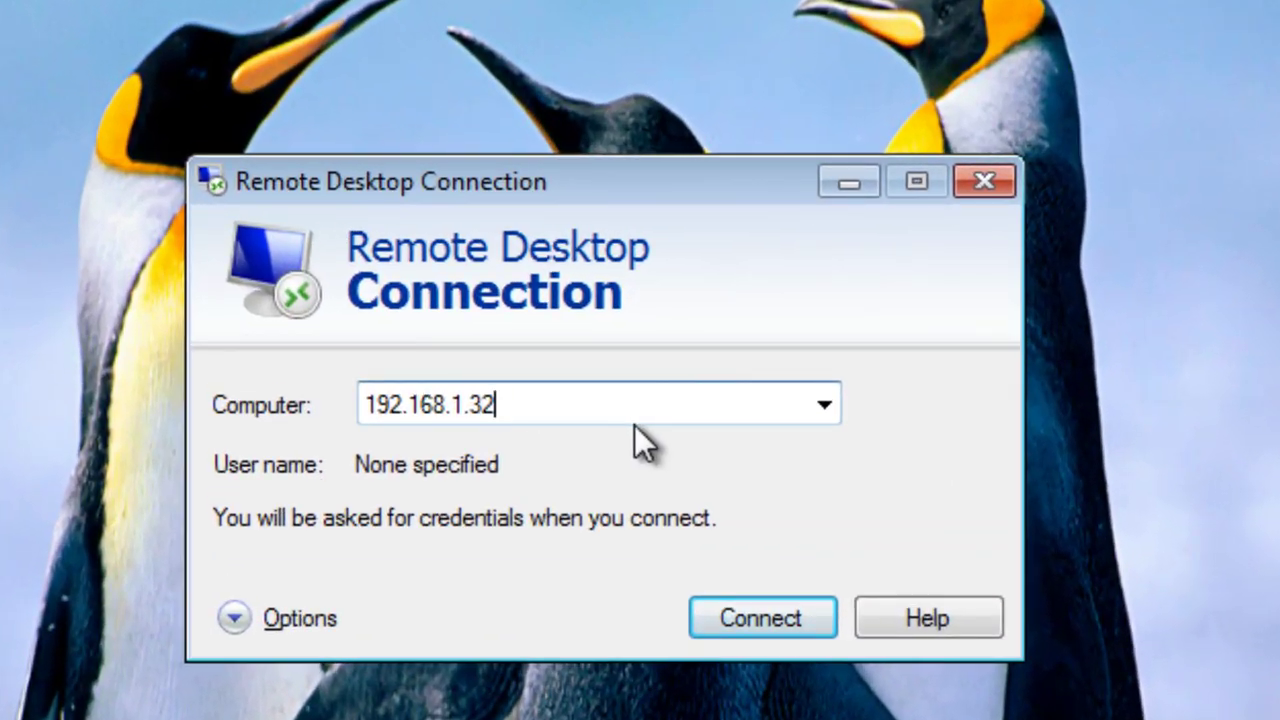
pyautogui.click(763, 617)
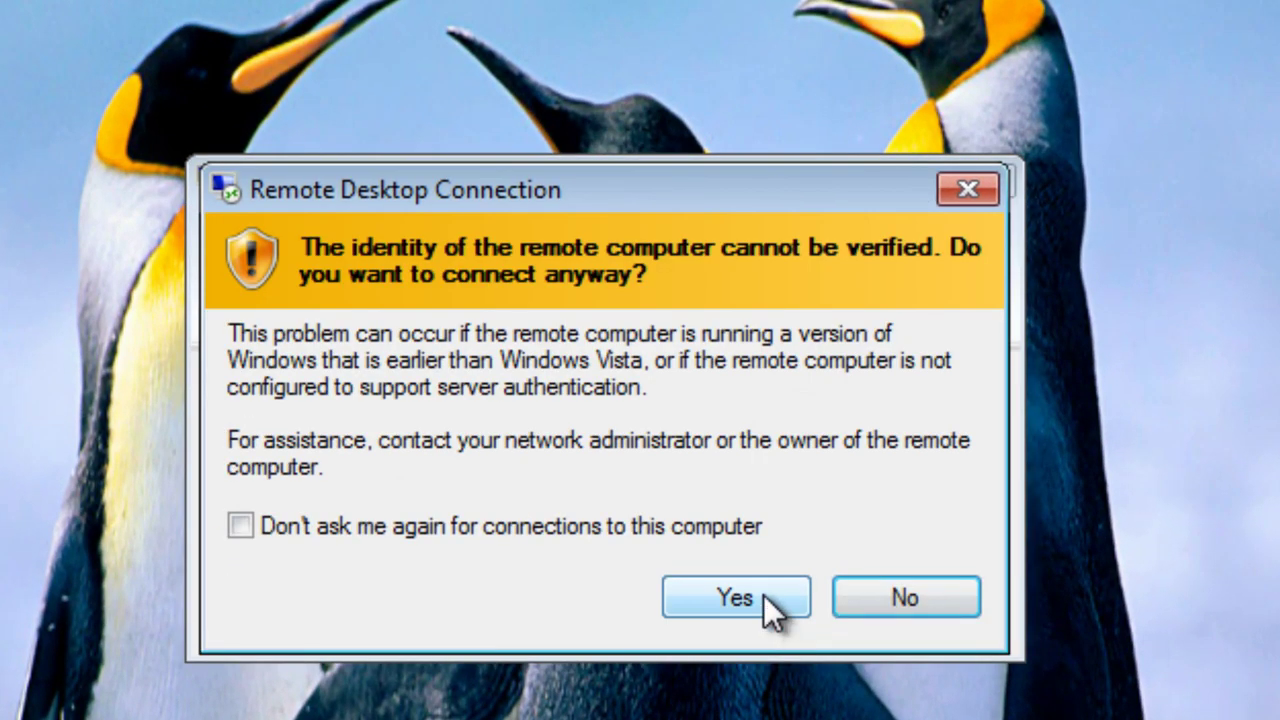
pyautogui.click(762, 596)
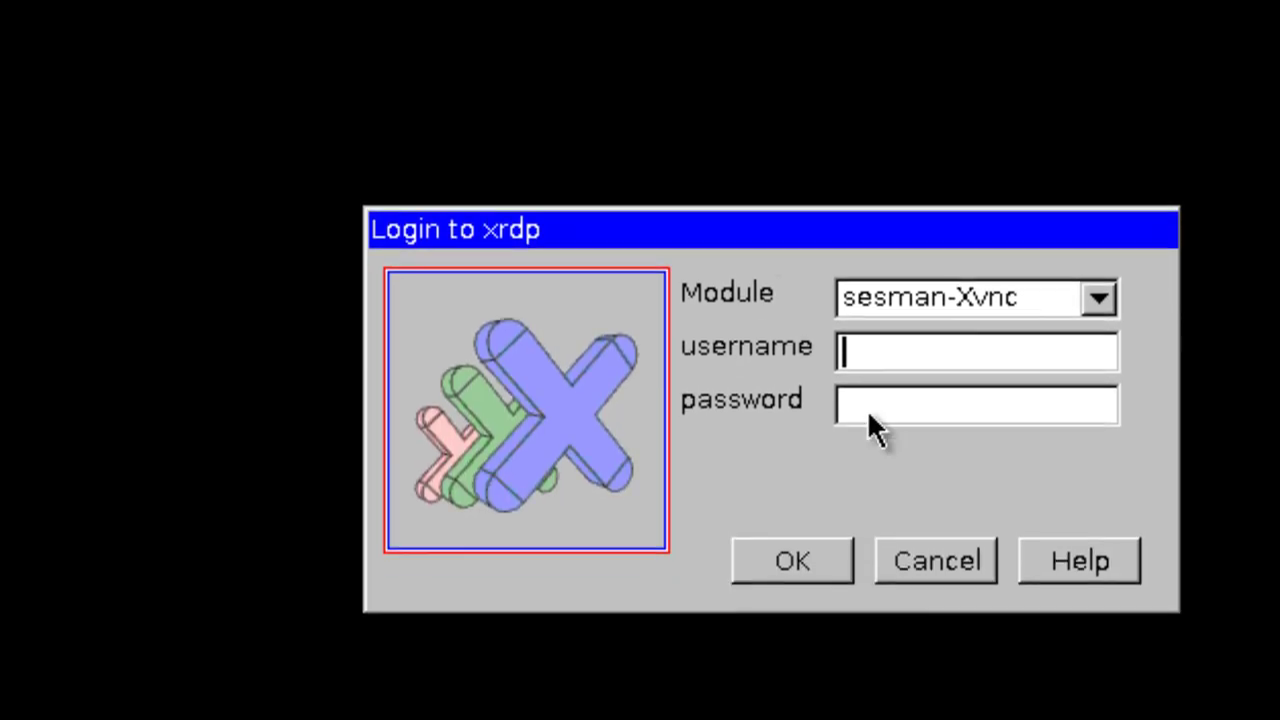
pyautogui.write('mike********')
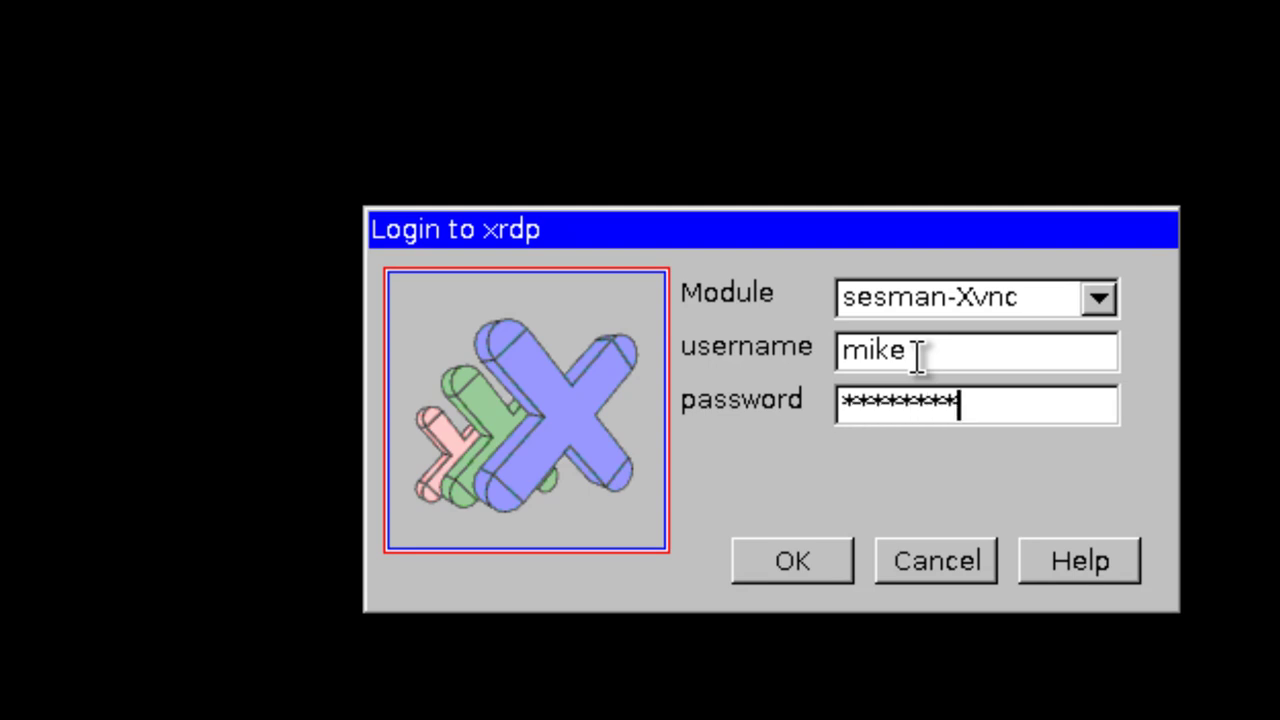
pyautogui.press('Return')
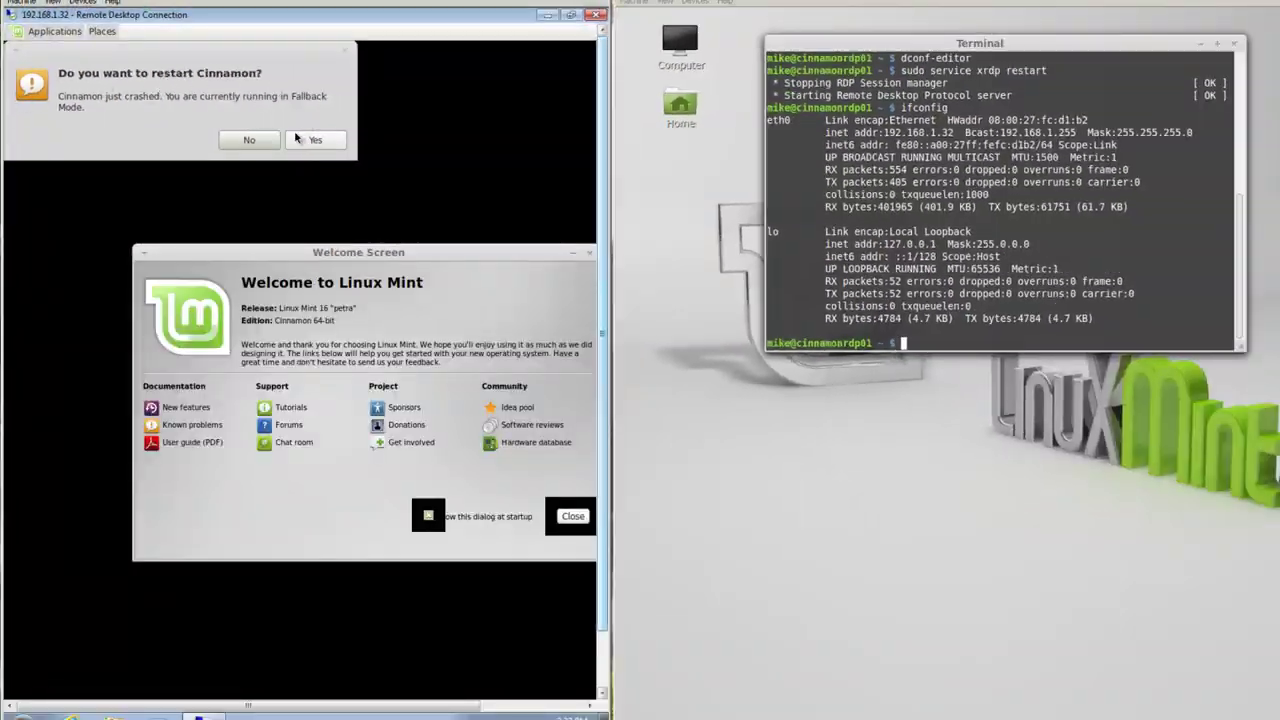
pyautogui.click(258, 142)
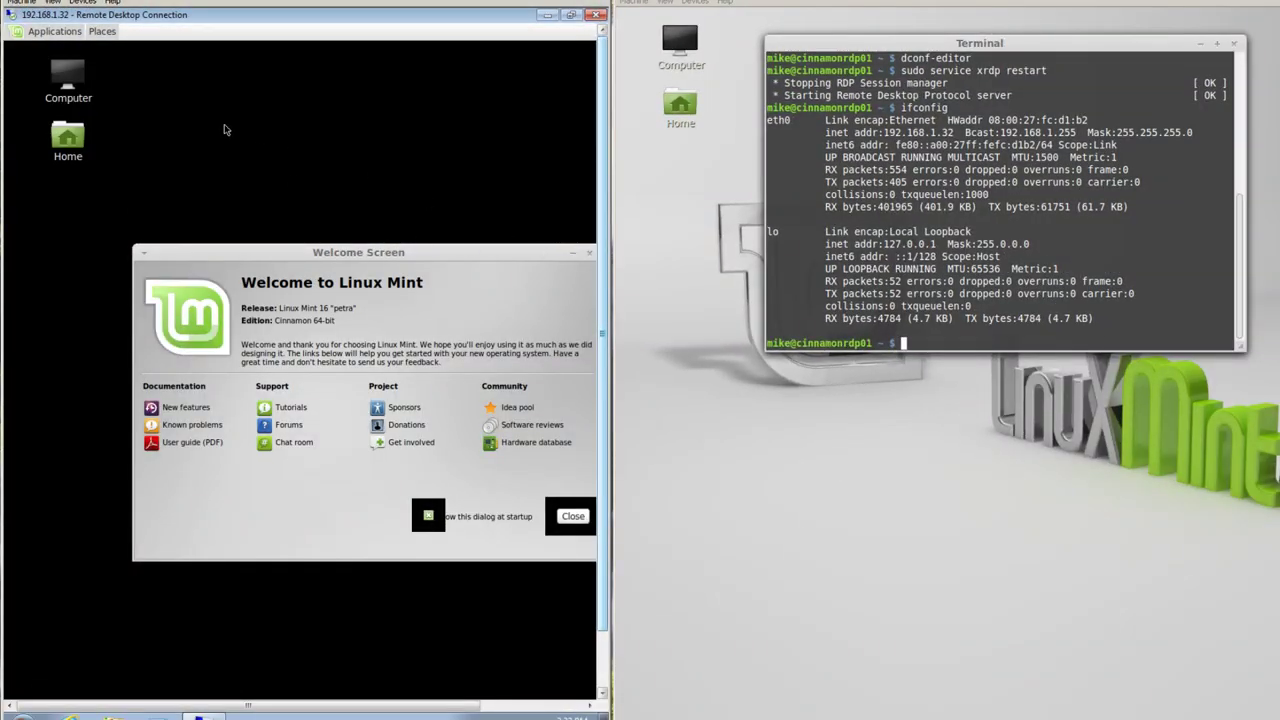
# - Close the Linux Mint welcome screen and launch Terminal from the remote Applications menu
pyautogui.click(593, 254)
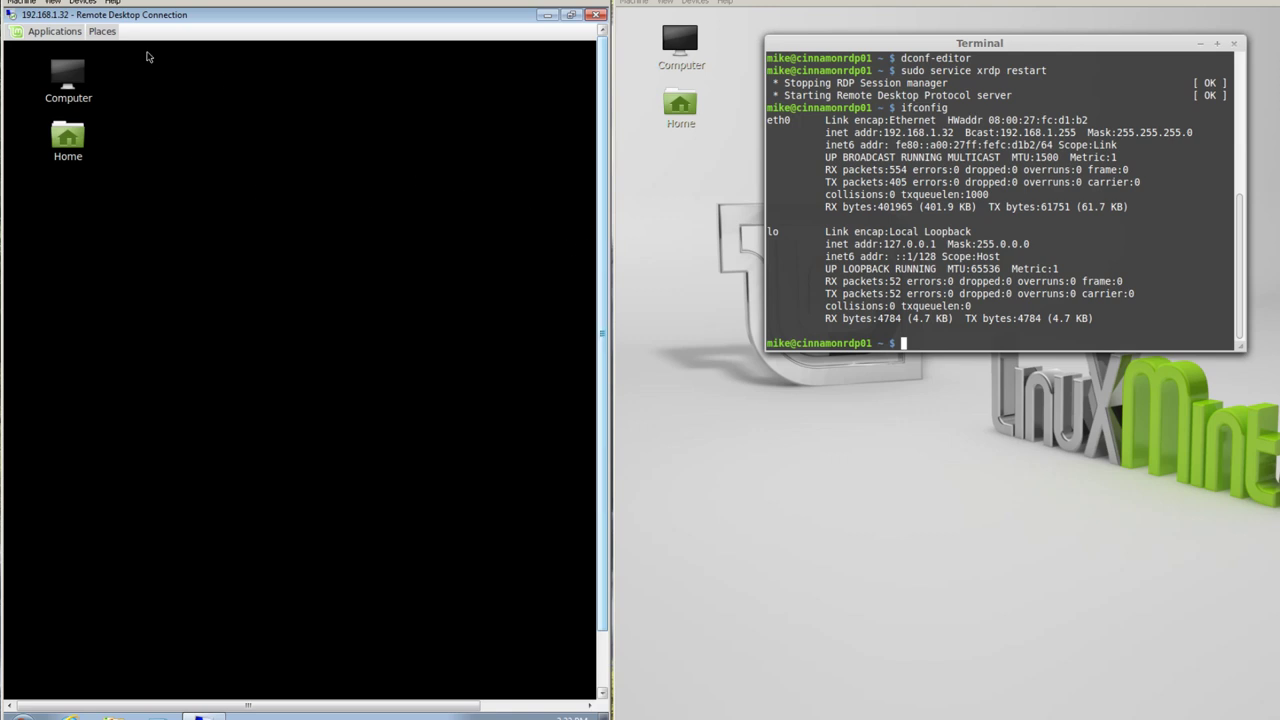
pyautogui.click(50, 33)
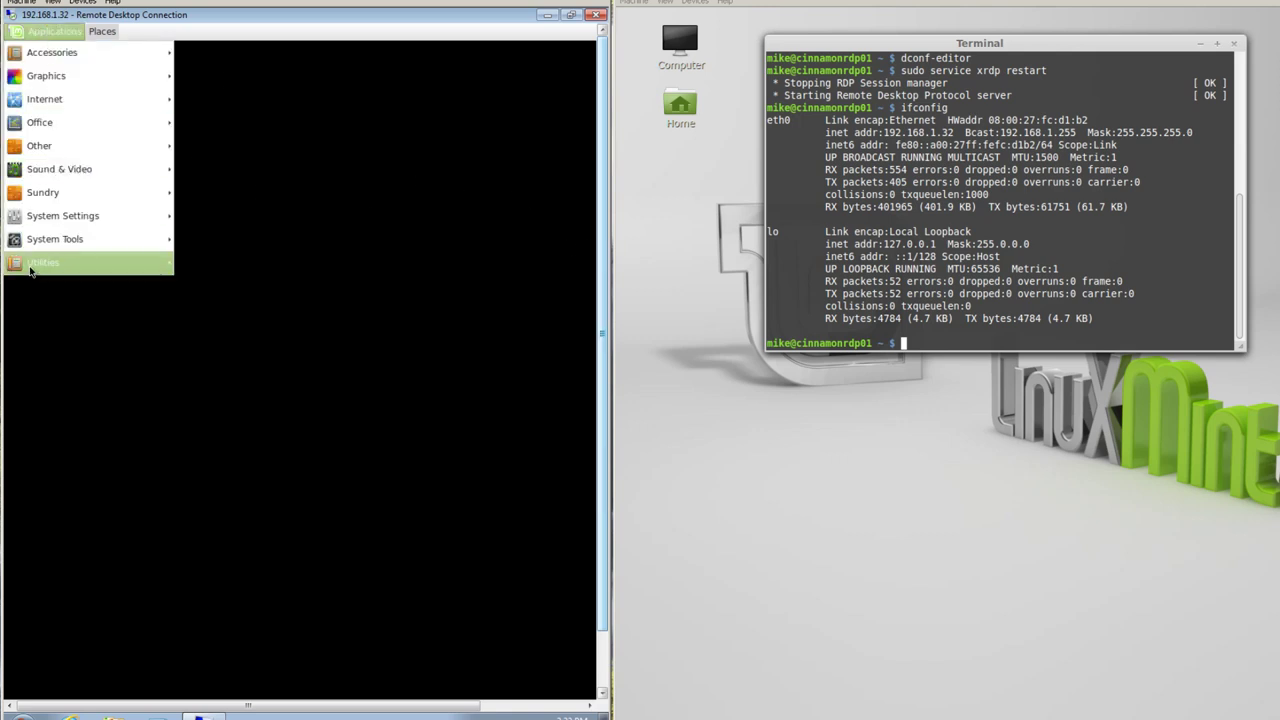
pyautogui.moveTo(30, 270)
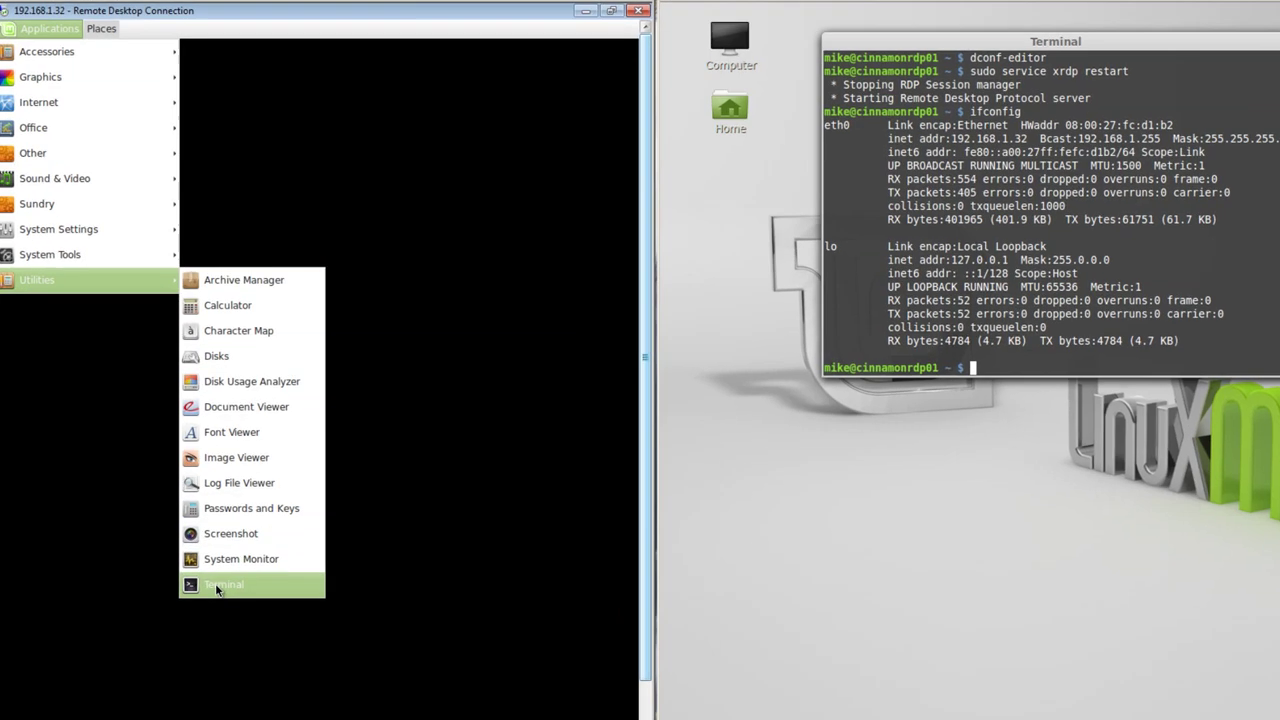
pyautogui.click(214, 542)
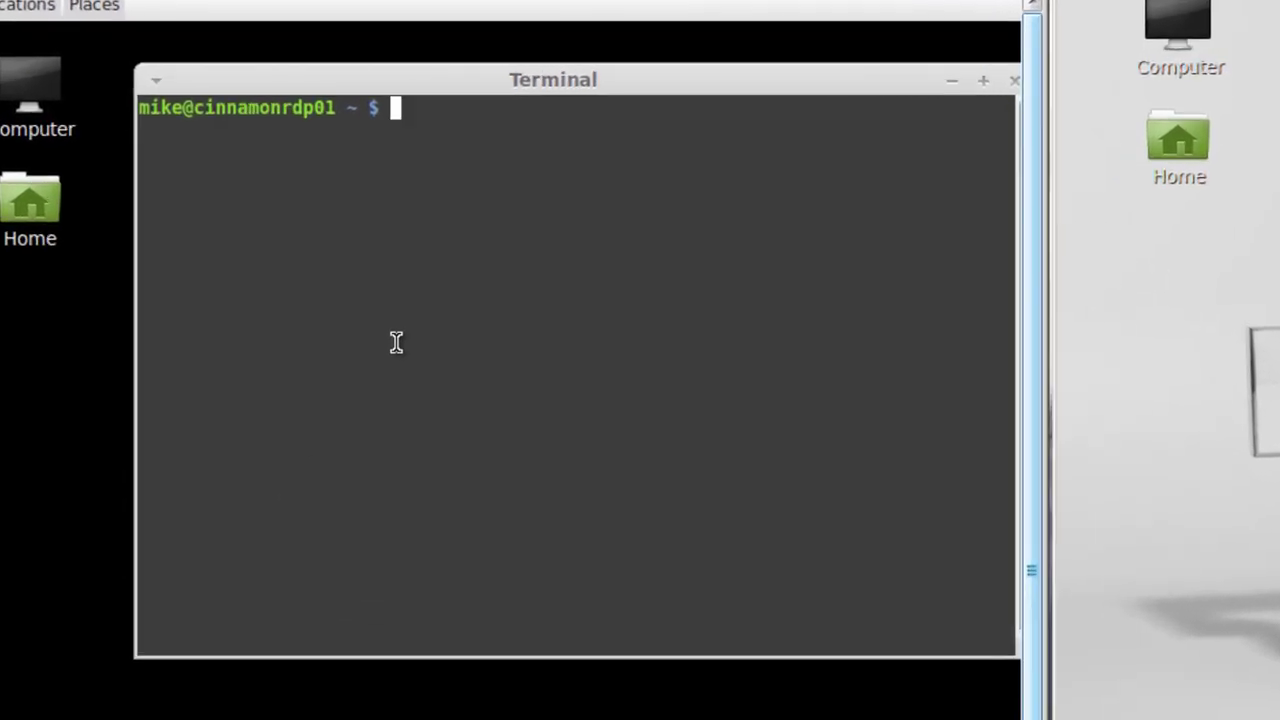
# - Run a test string 'ddddddd' and then df to list disk usage
pyautogui.write('dddddd')
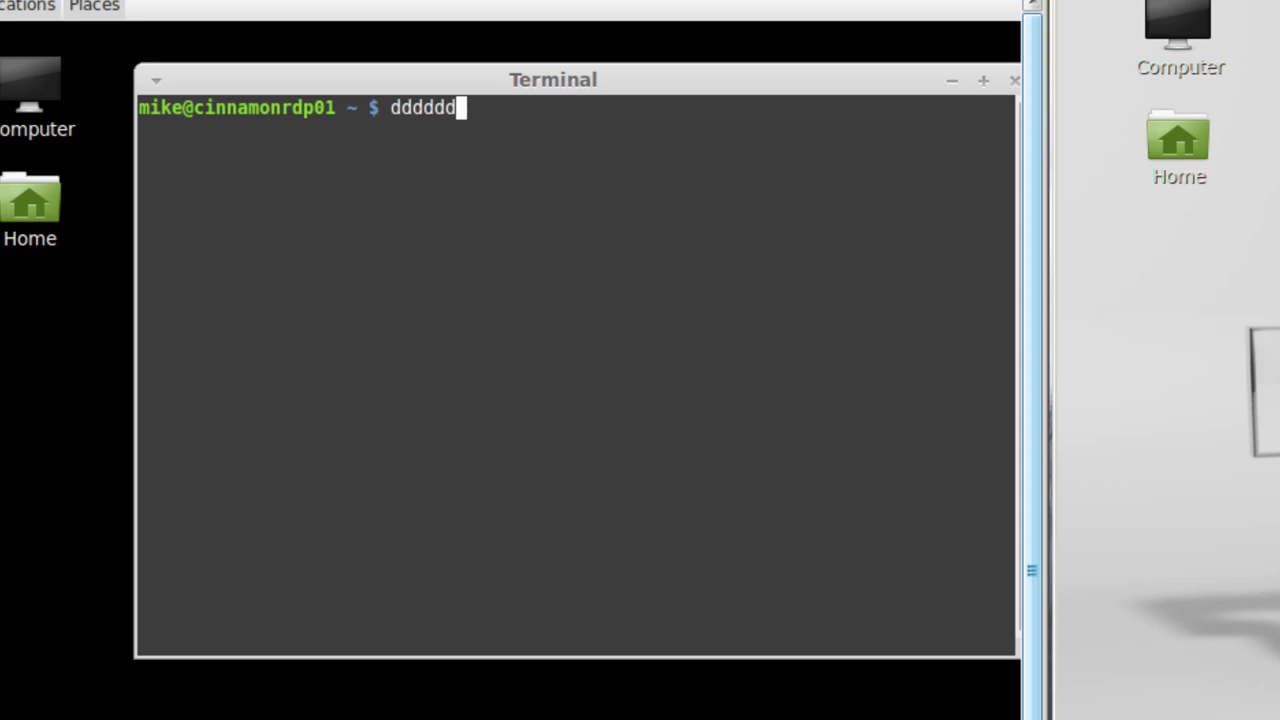
pyautogui.write('d')
pyautogui.press('Return')
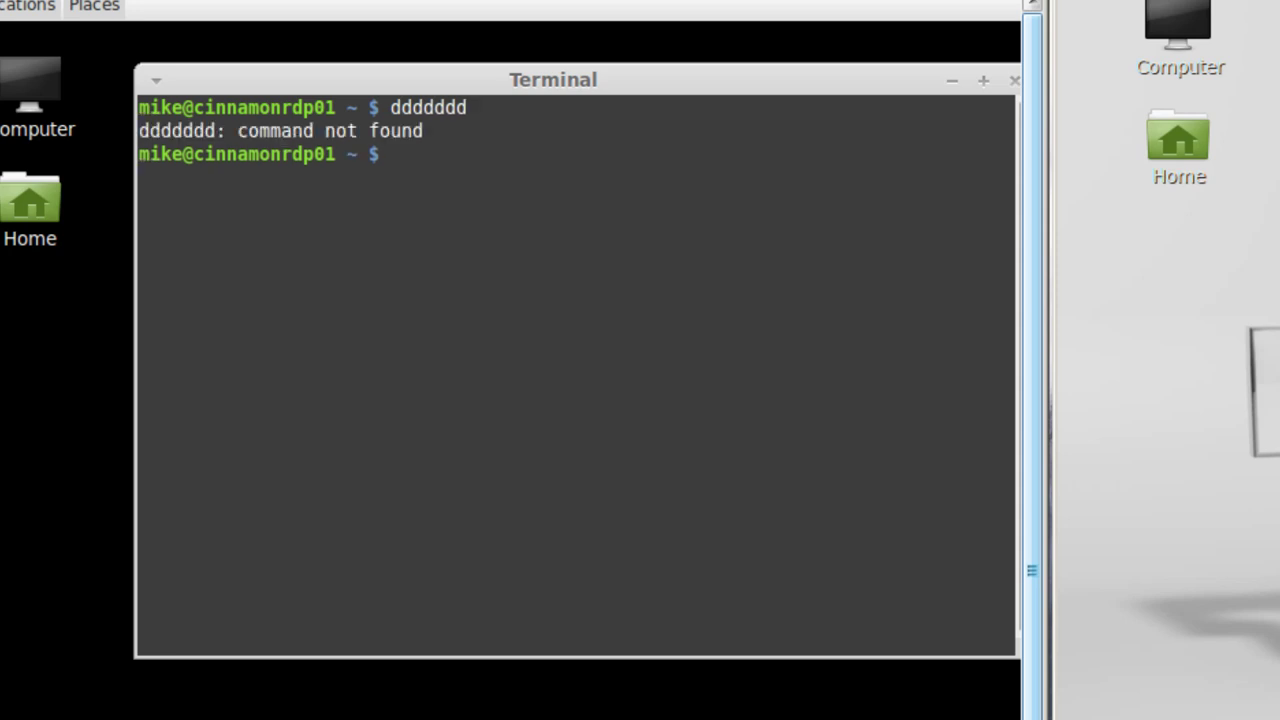
pyautogui.write('df')
pyautogui.press('Return')
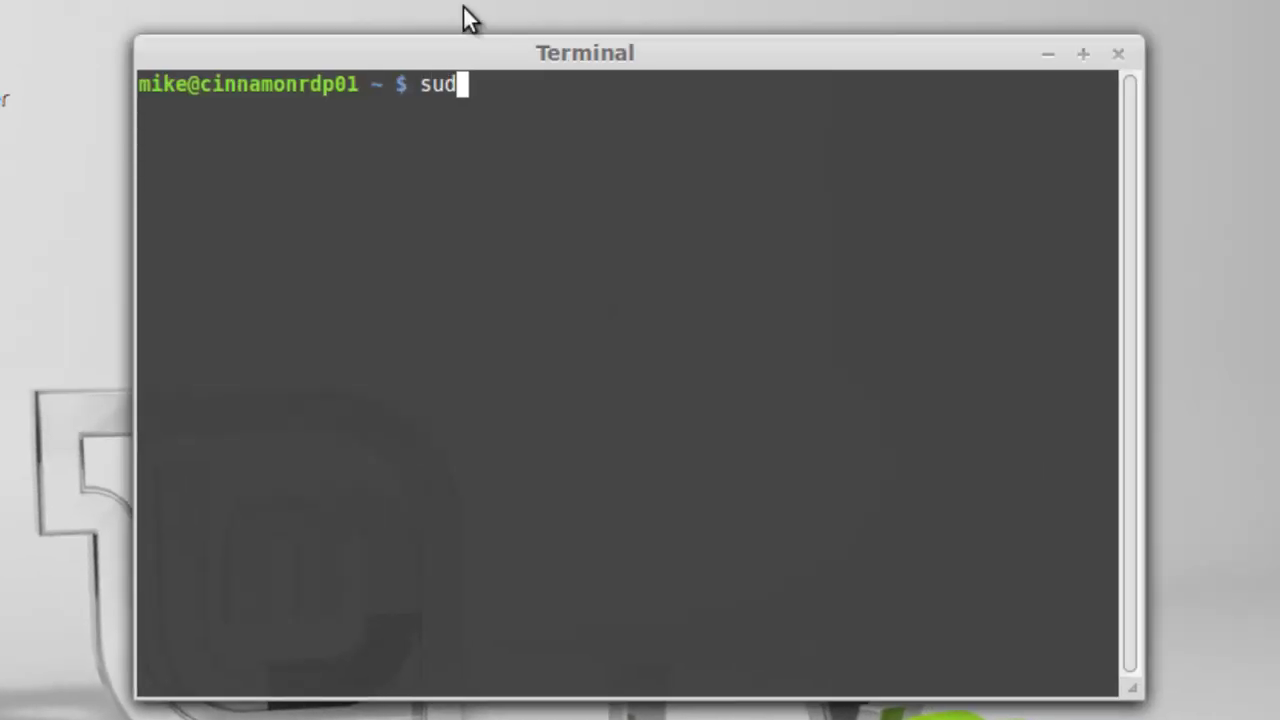
# - Install mint-meta-xfce with sudo apt-get, giving the sudo password and answering y to proceed
pyautogui.write(' apt-get ')
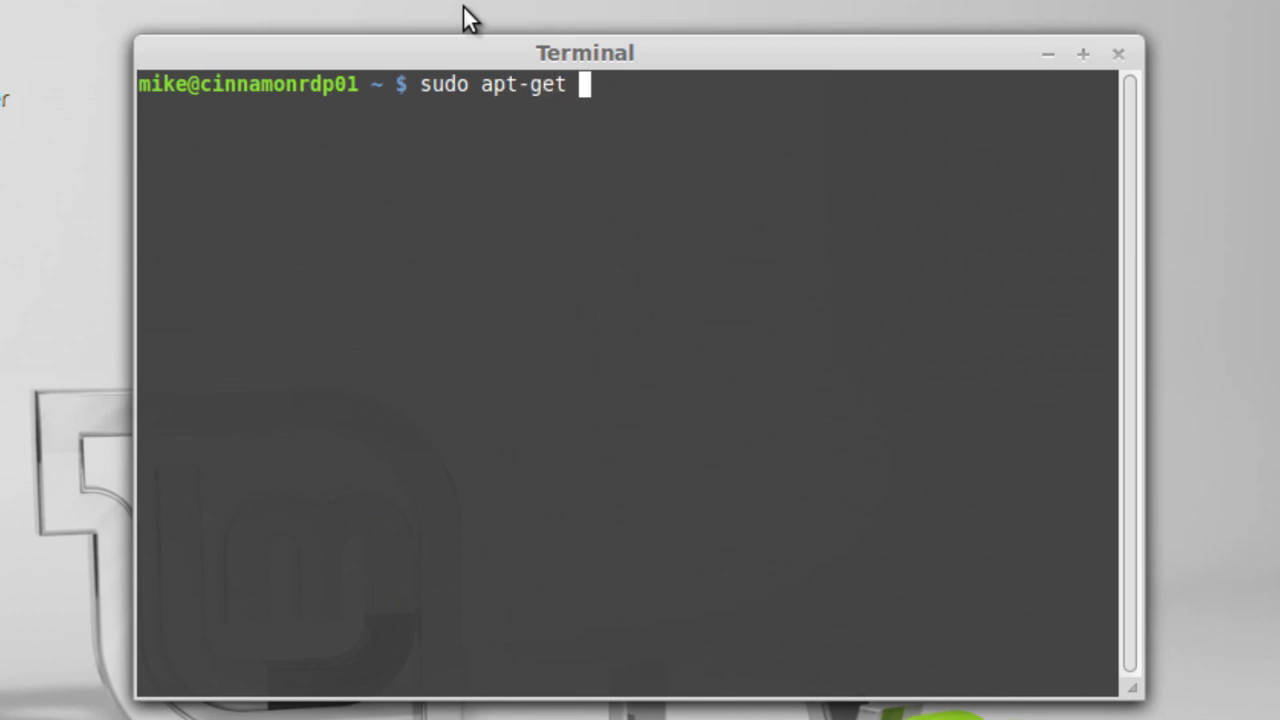
pyautogui.write('install ')
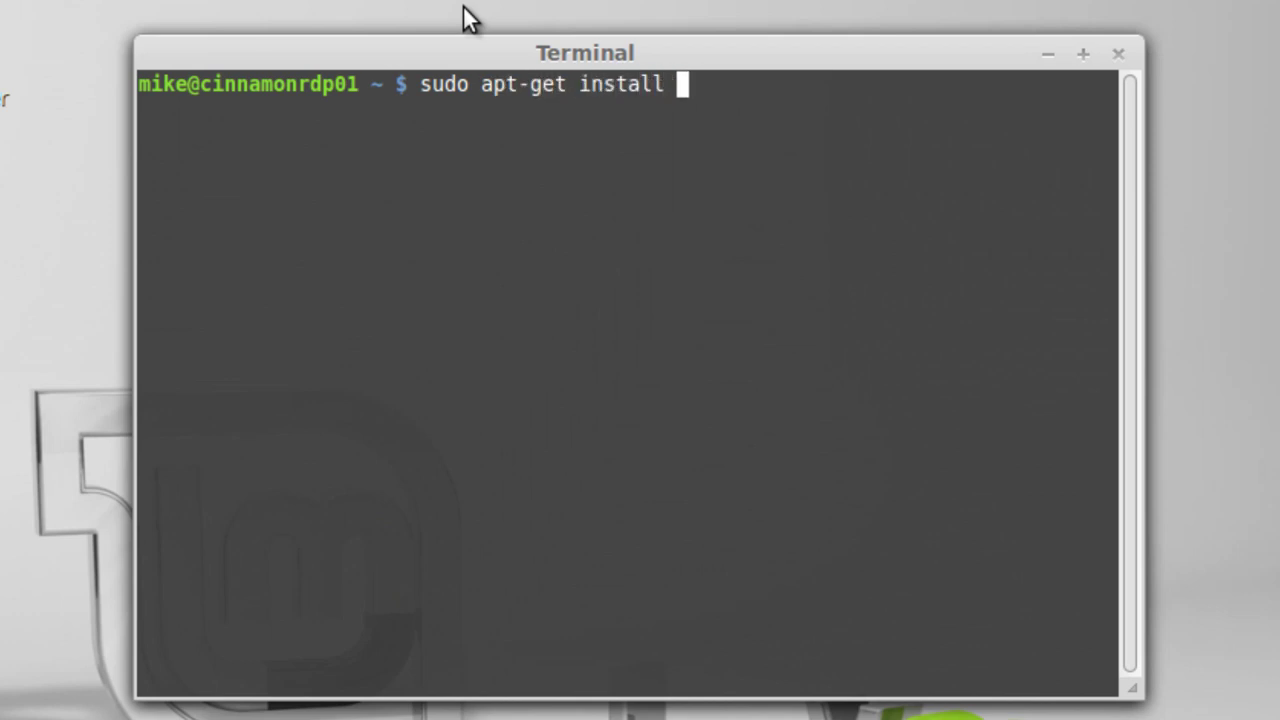
pyautogui.write('mint-meta-')
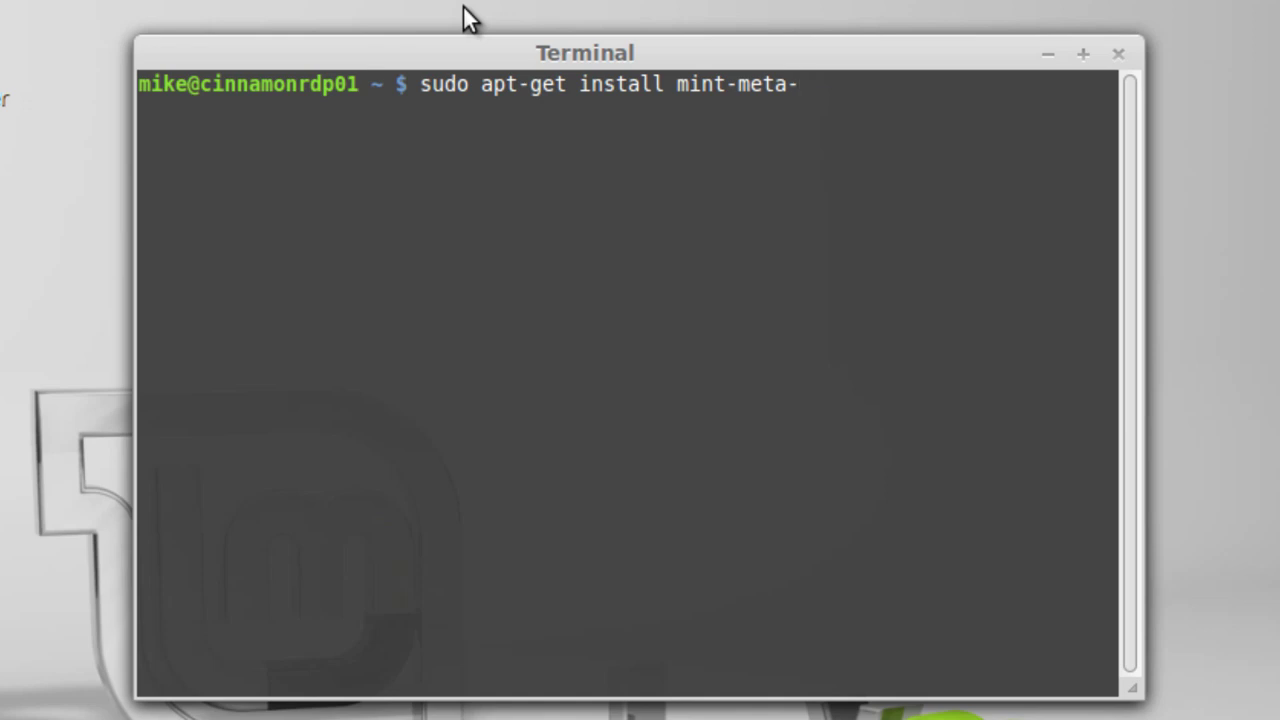
pyautogui.write('xfce')
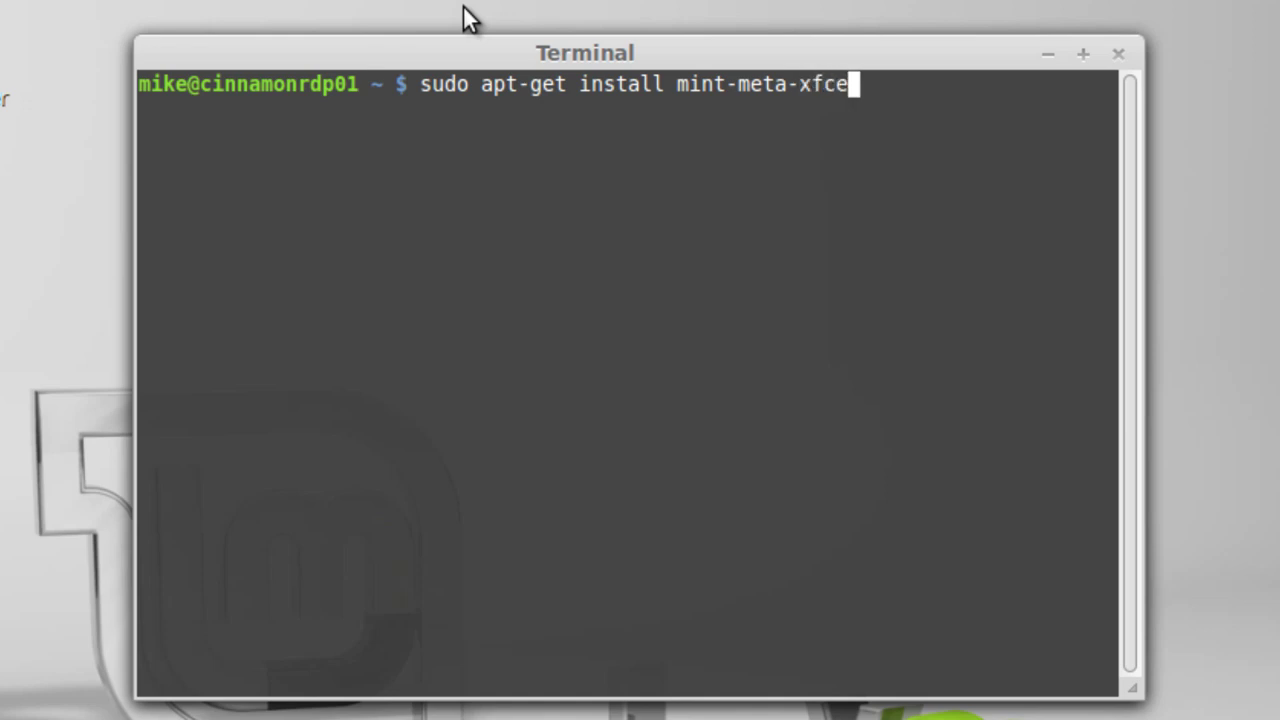
pyautogui.press('Return')
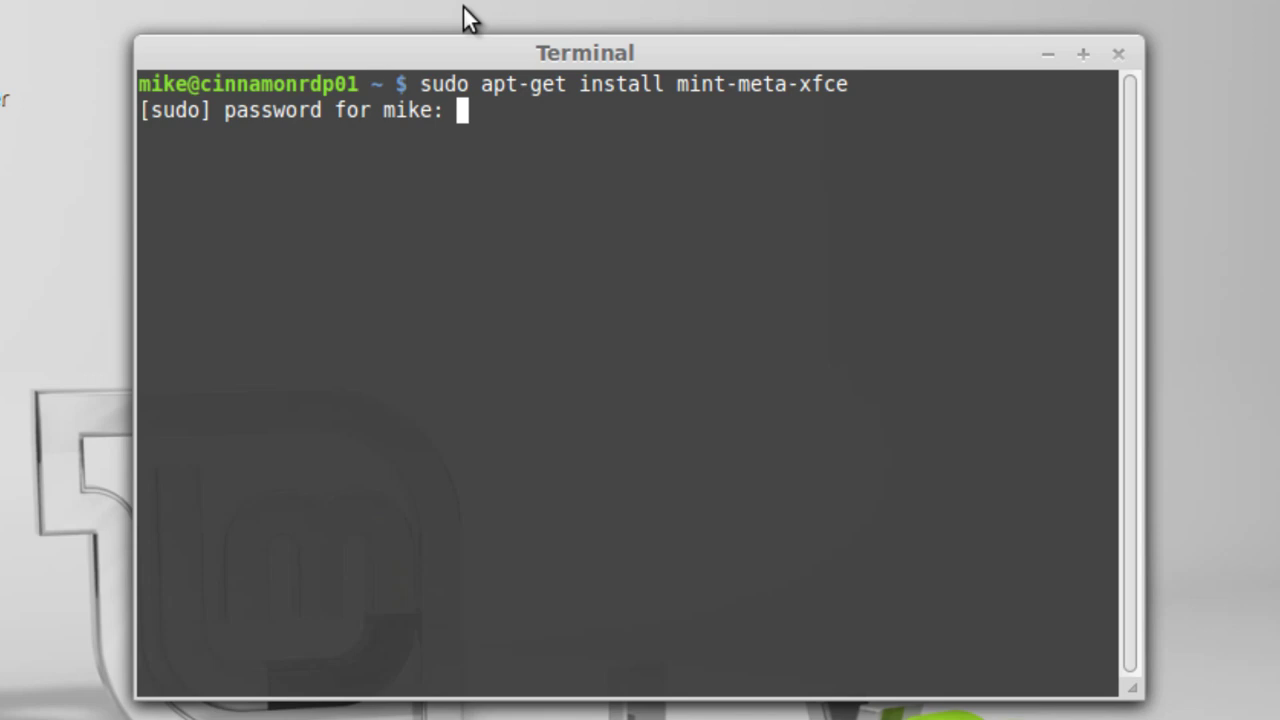
pyautogui.press('Return')
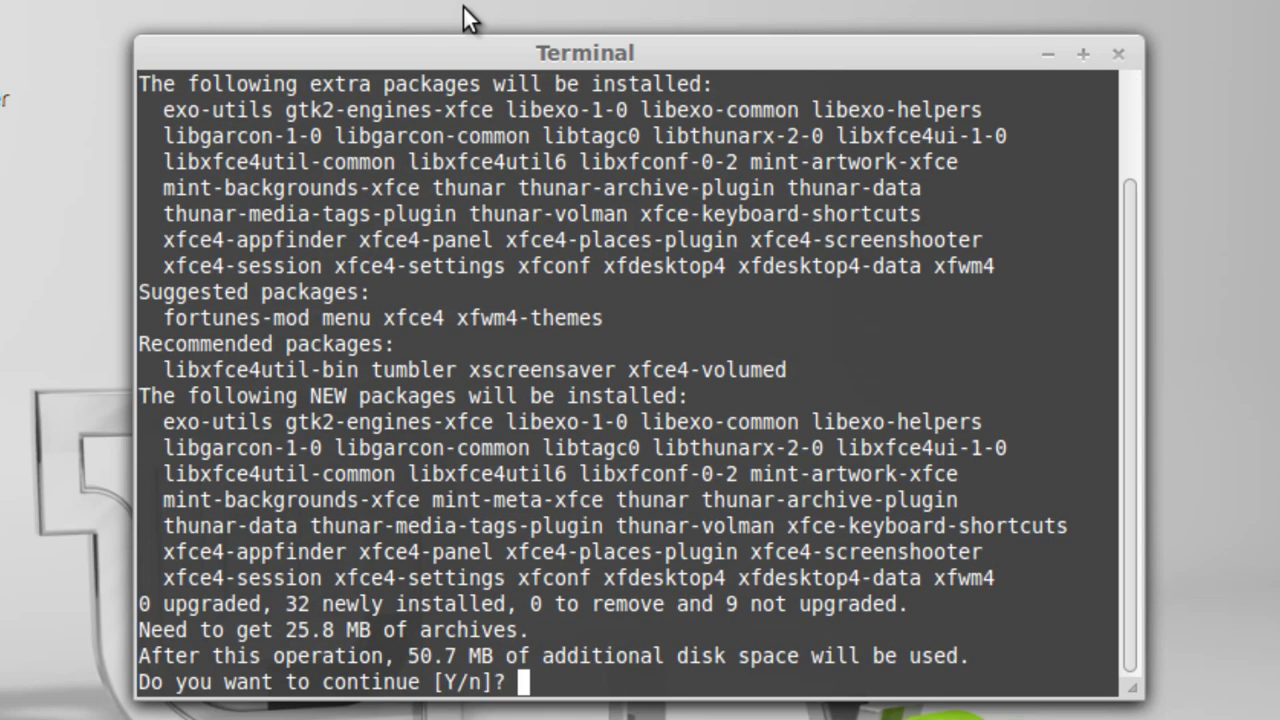
pyautogui.write('y')
pyautogui.press('Return')
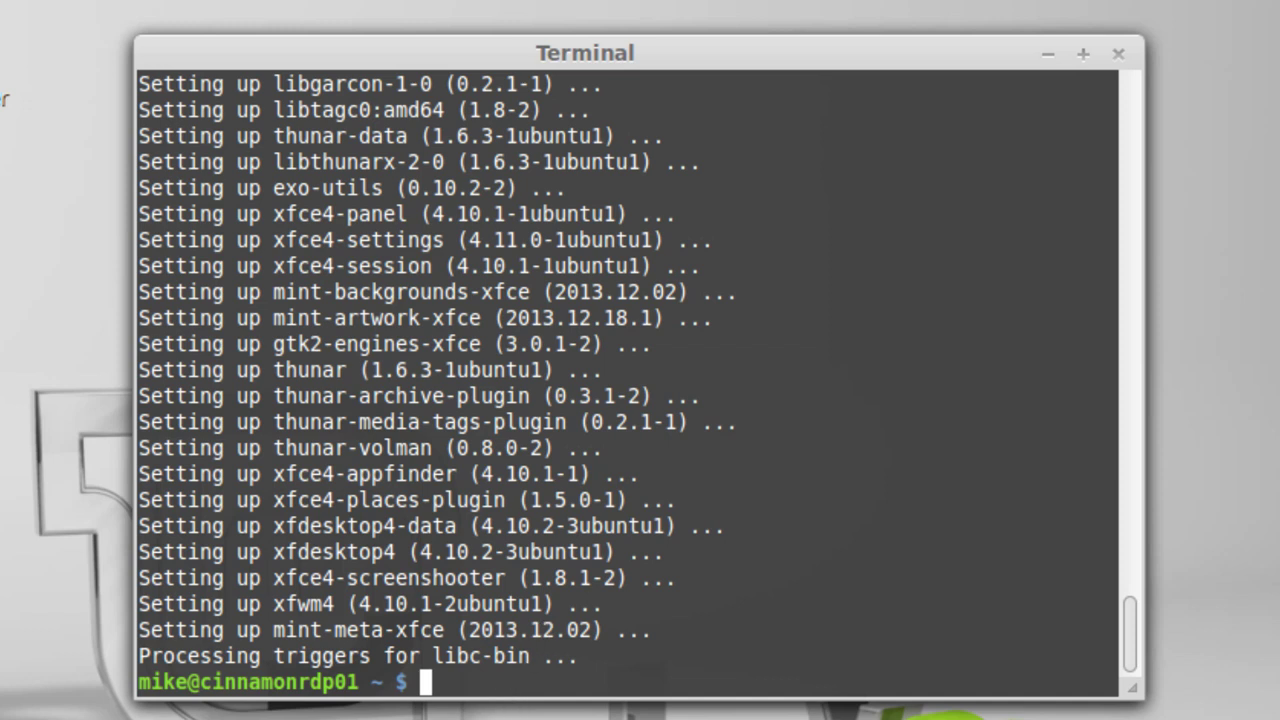
# - Write xfce4-session into the home .xsession file using echo "xfce4-session" > .xsession
pyautogui.write('echo')
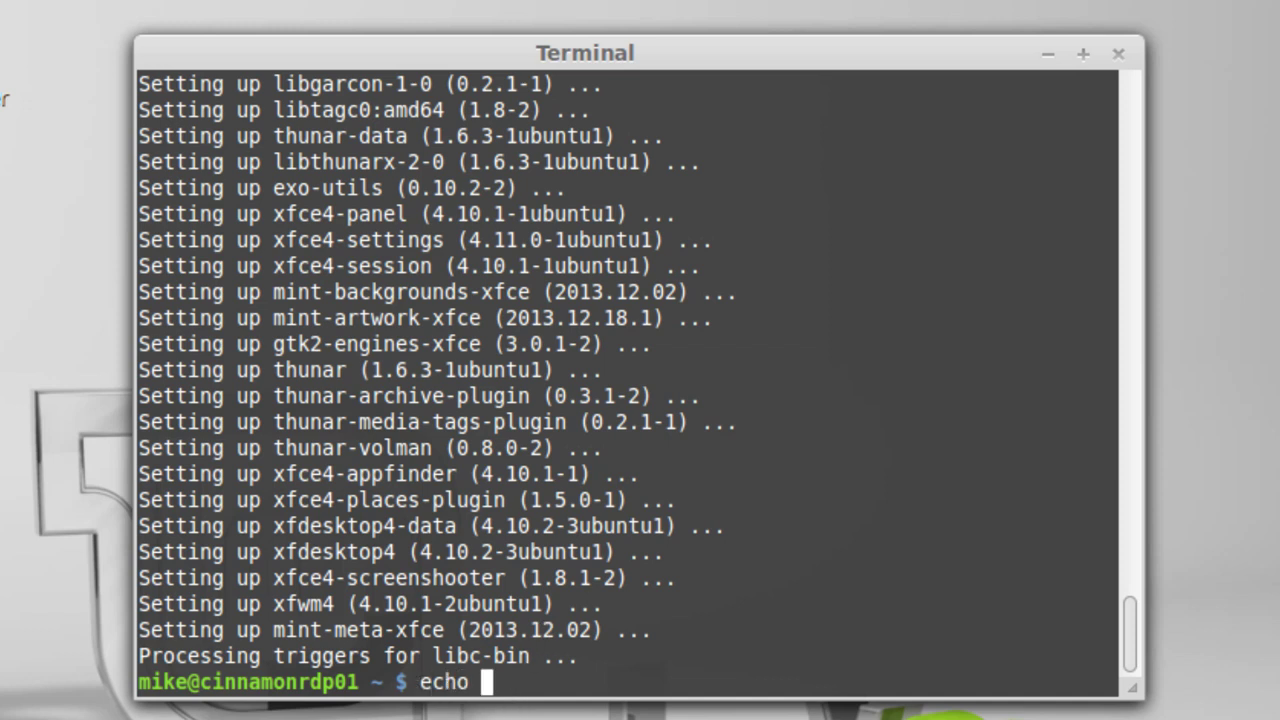
pyautogui.write(' "xfce')
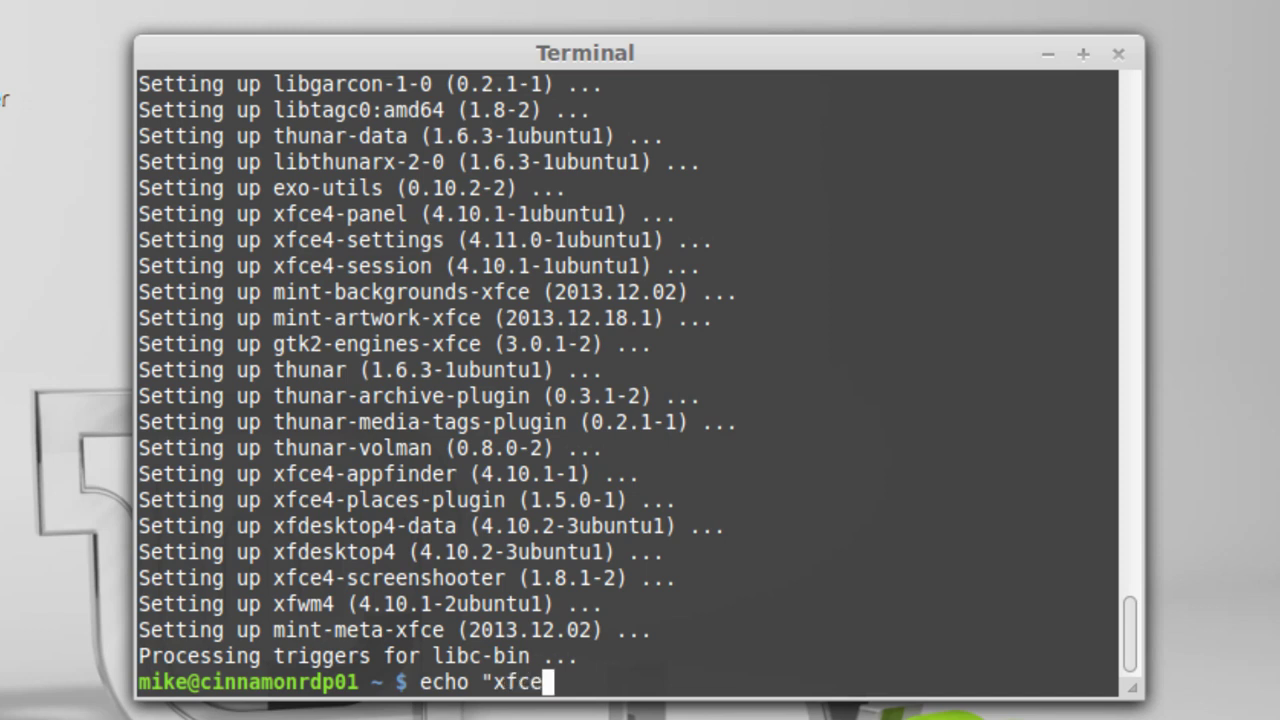
pyautogui.write('4-session')
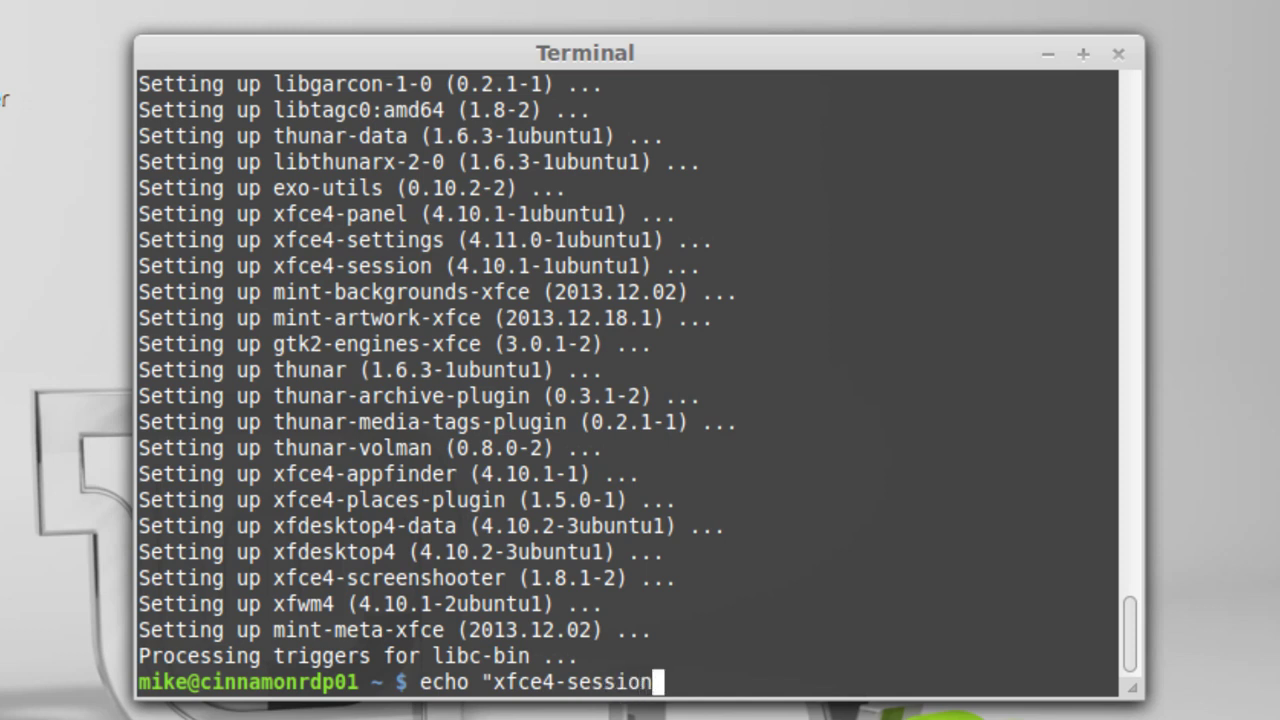
pyautogui.write('" > .')
pyautogui.write('xse')
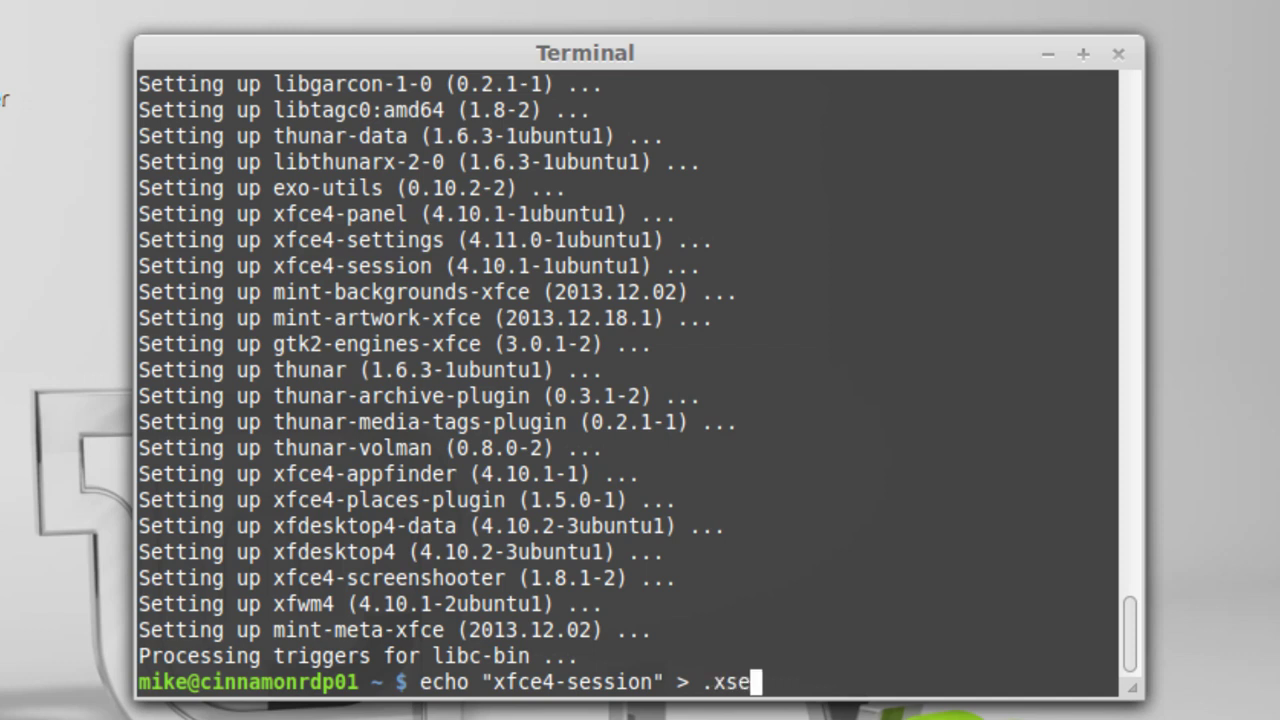
pyautogui.write('ssion')
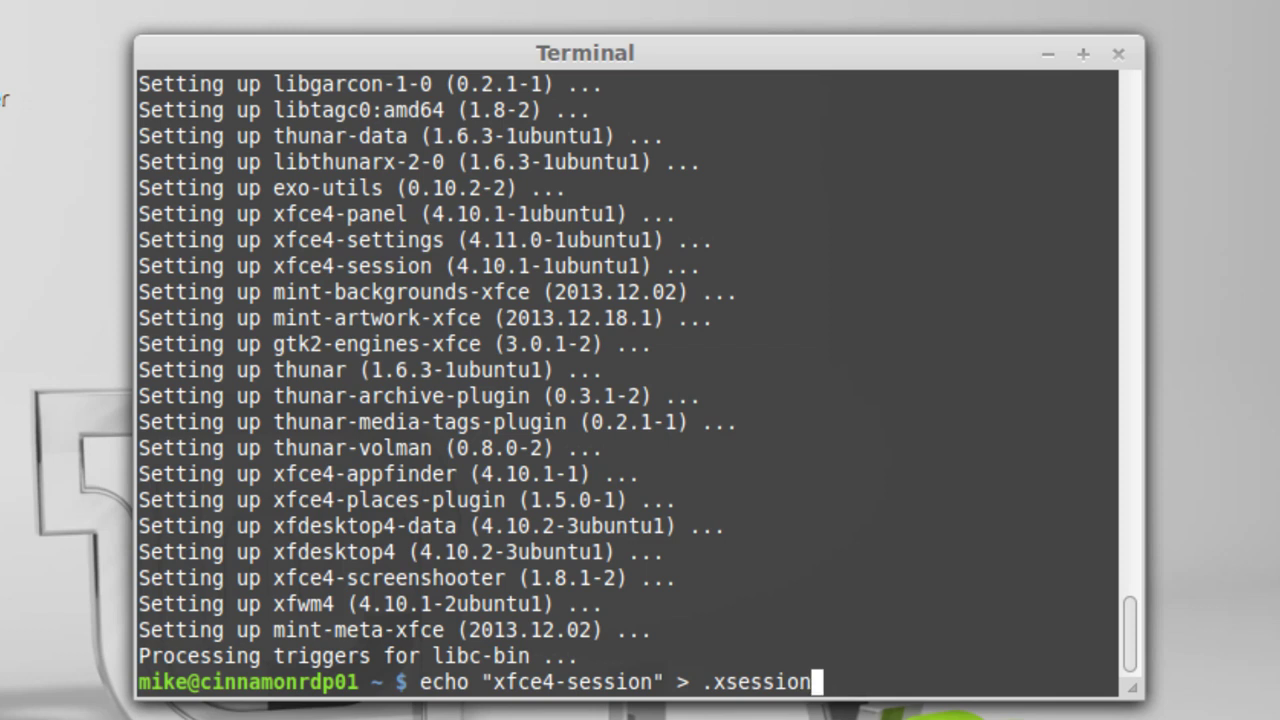
pyautogui.press('Return')
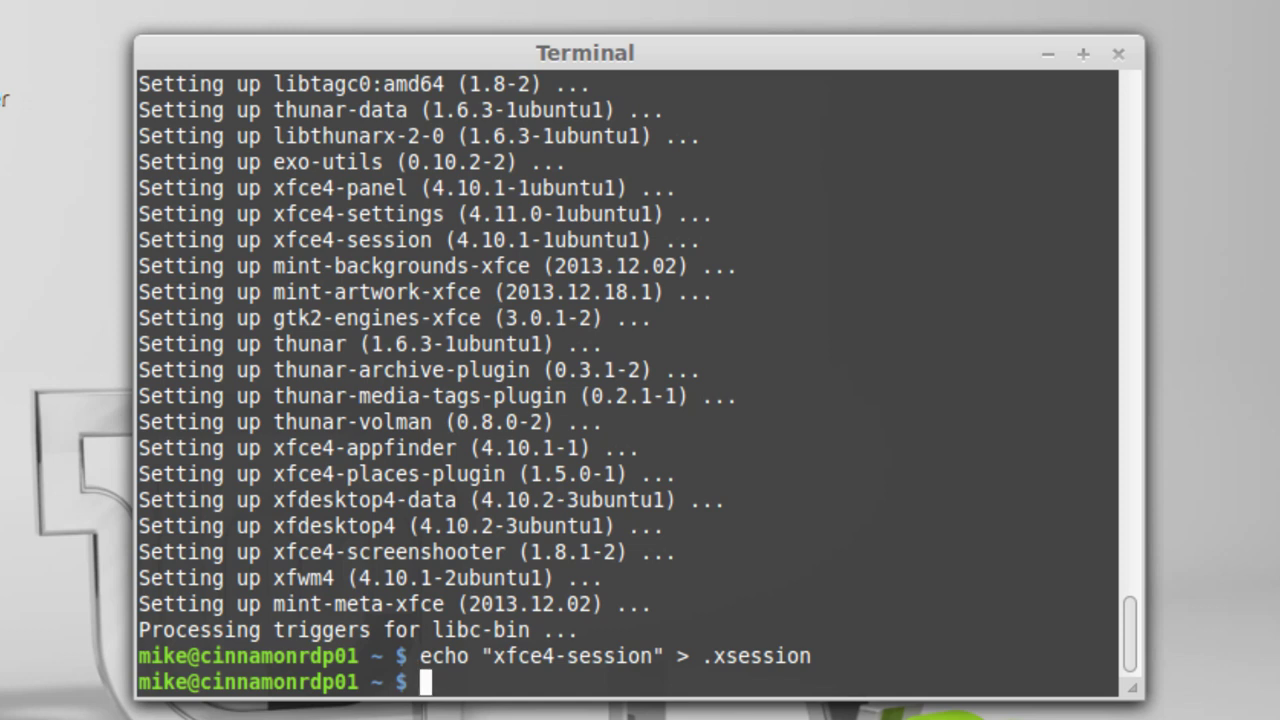
# - Install vim with sudo apt-get -y install vim, view .xsession in vim, then quit with :q
pyautogui.write('sudo apt')
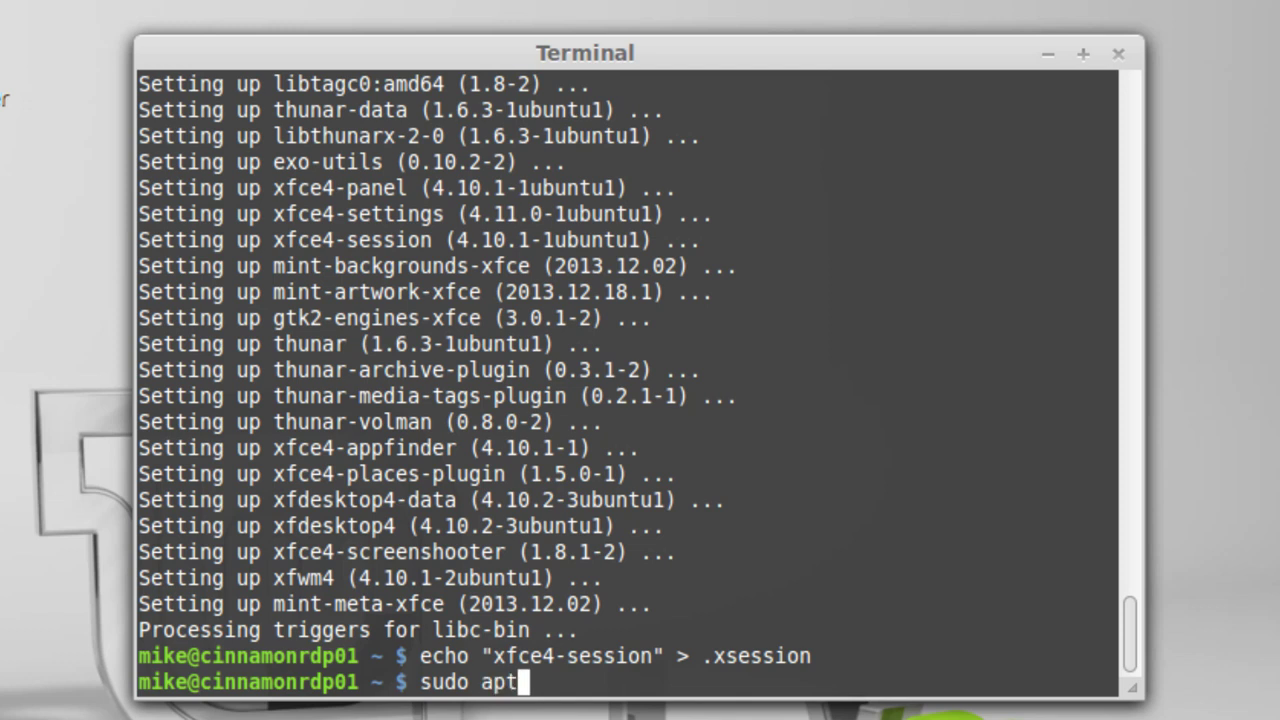
pyautogui.write('-get -y')
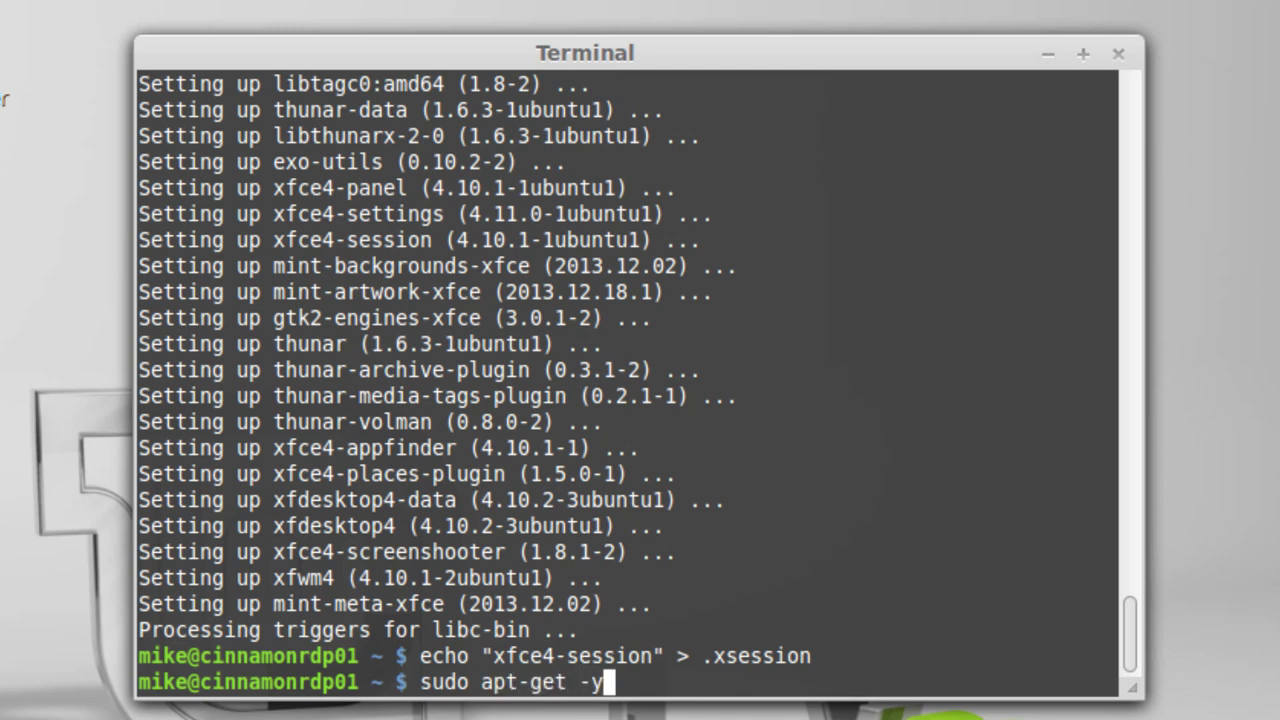
pyautogui.write(' install')
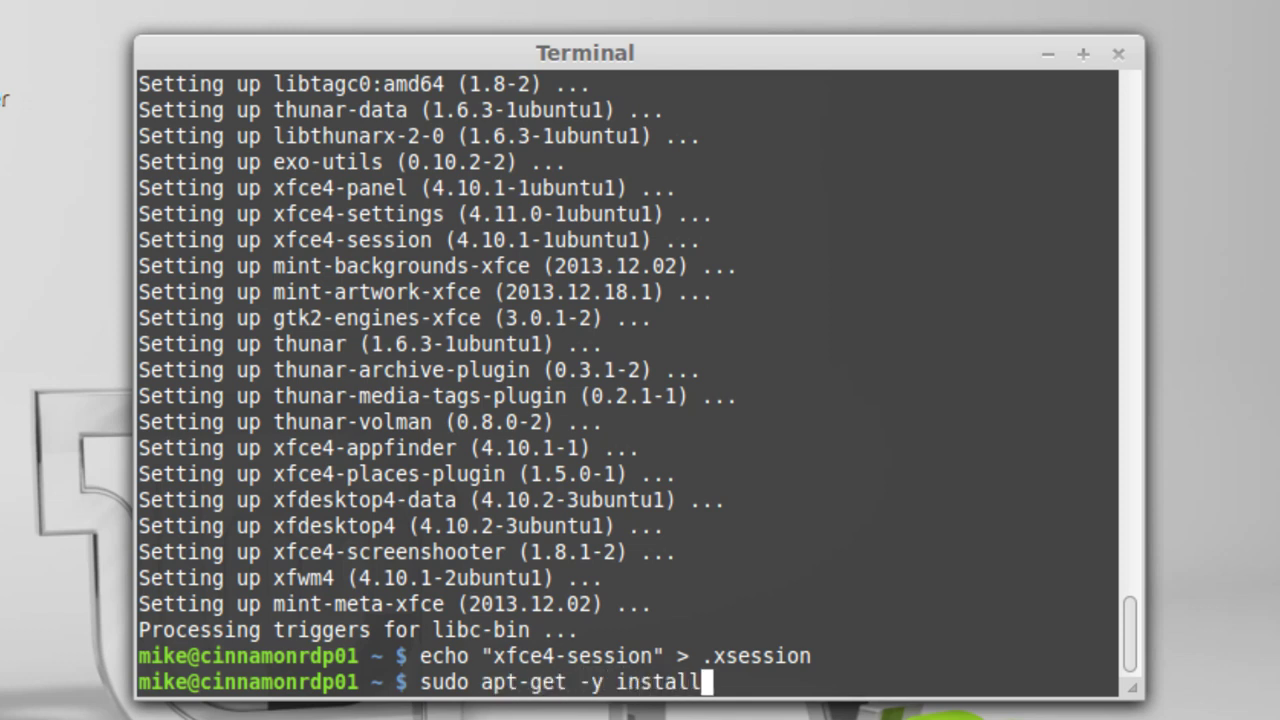
pyautogui.write(' vim')
pyautogui.press('Return')
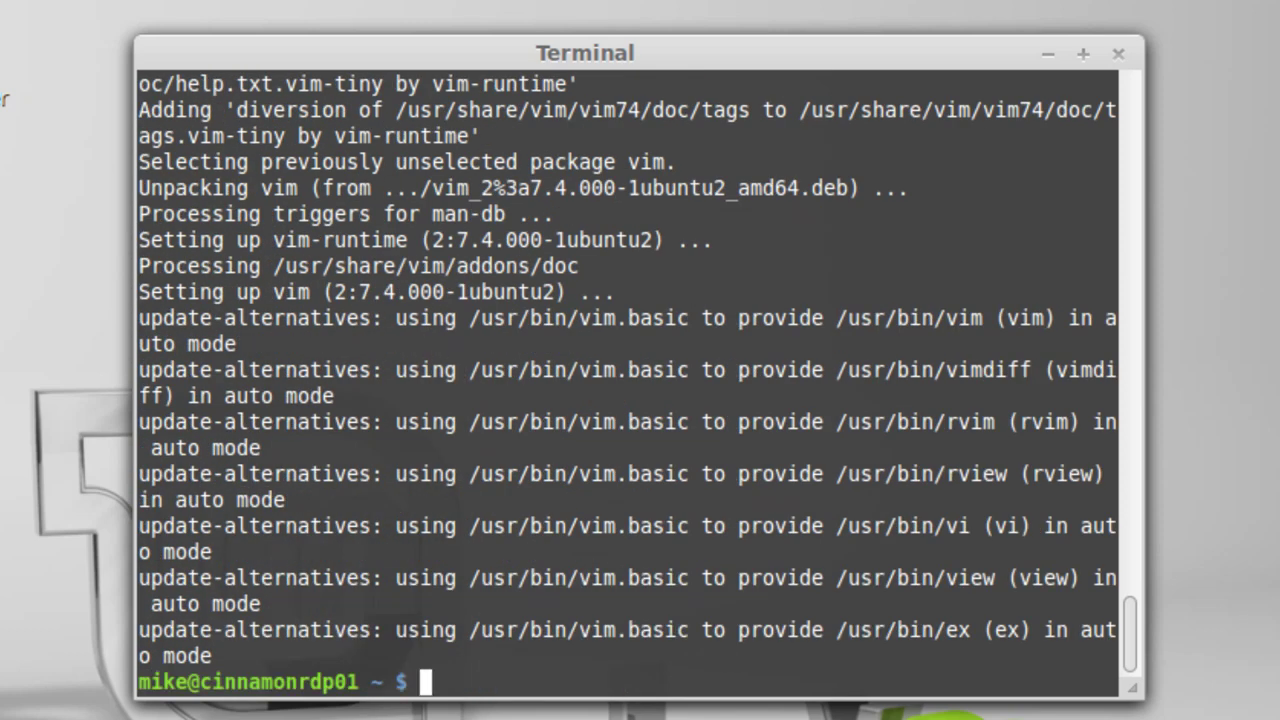
pyautogui.write('vim .')
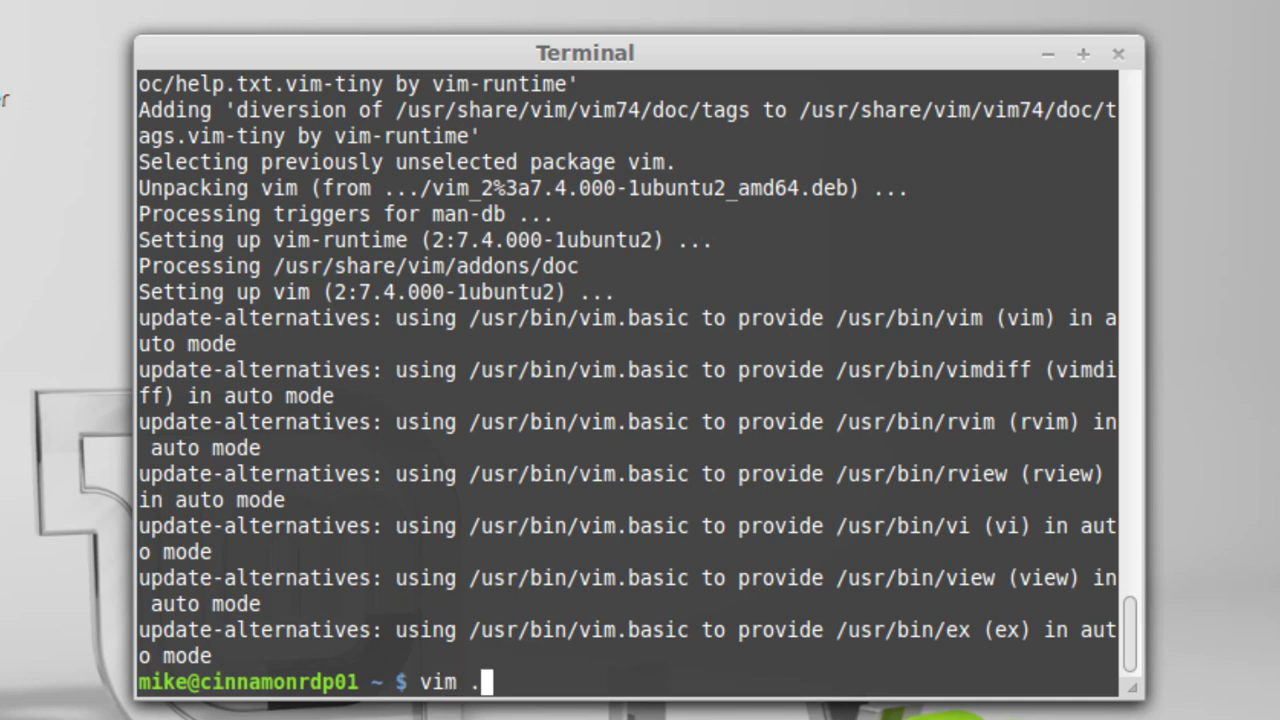
pyautogui.write('xsession')
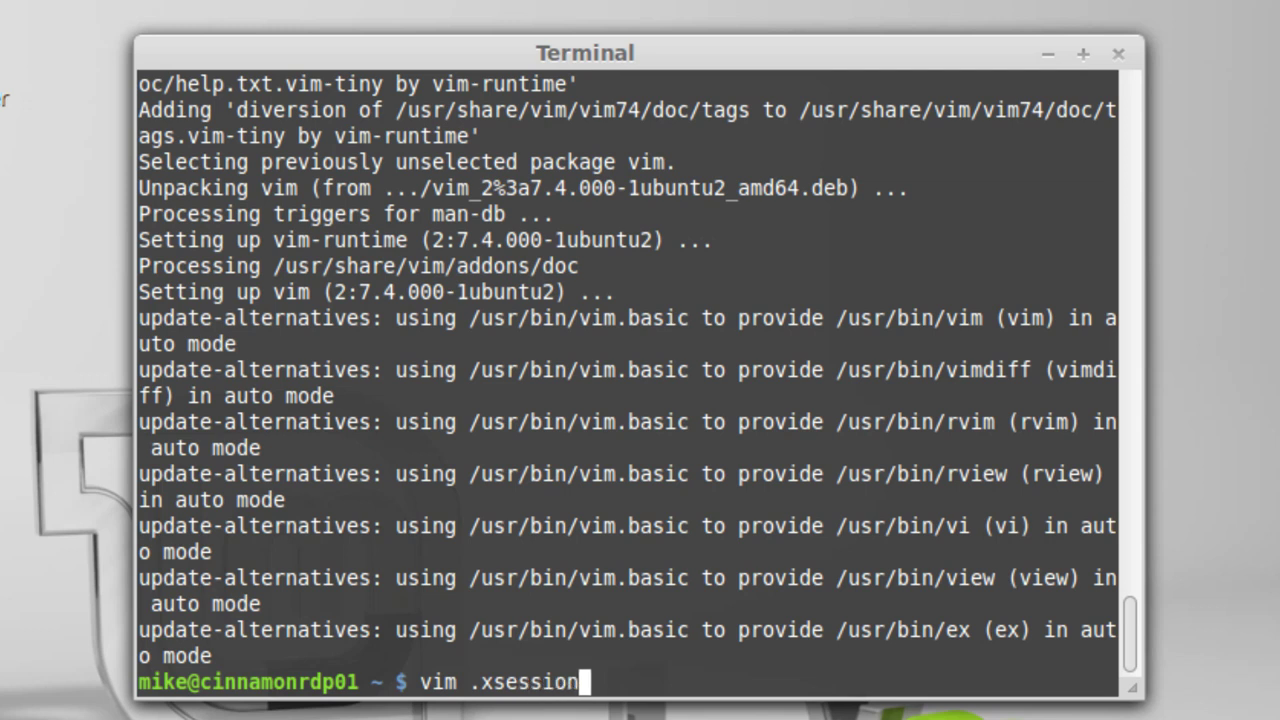
pyautogui.press('Return')
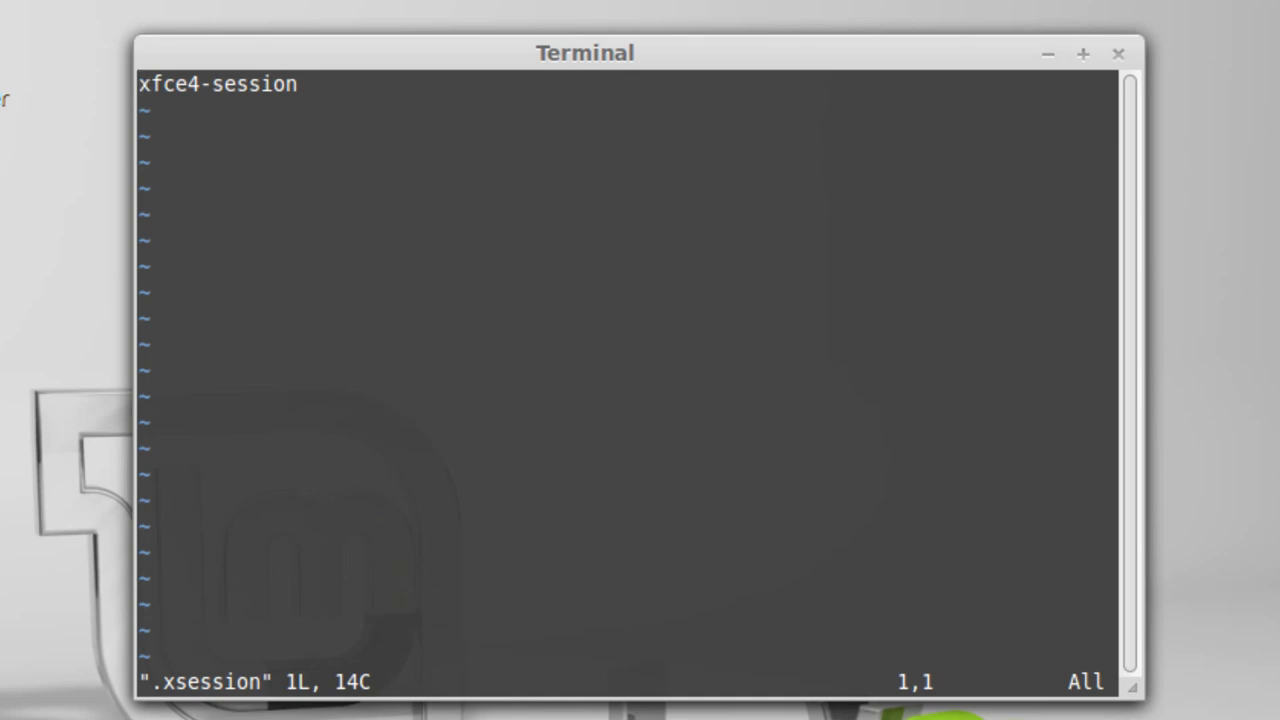
pyautogui.write(':')
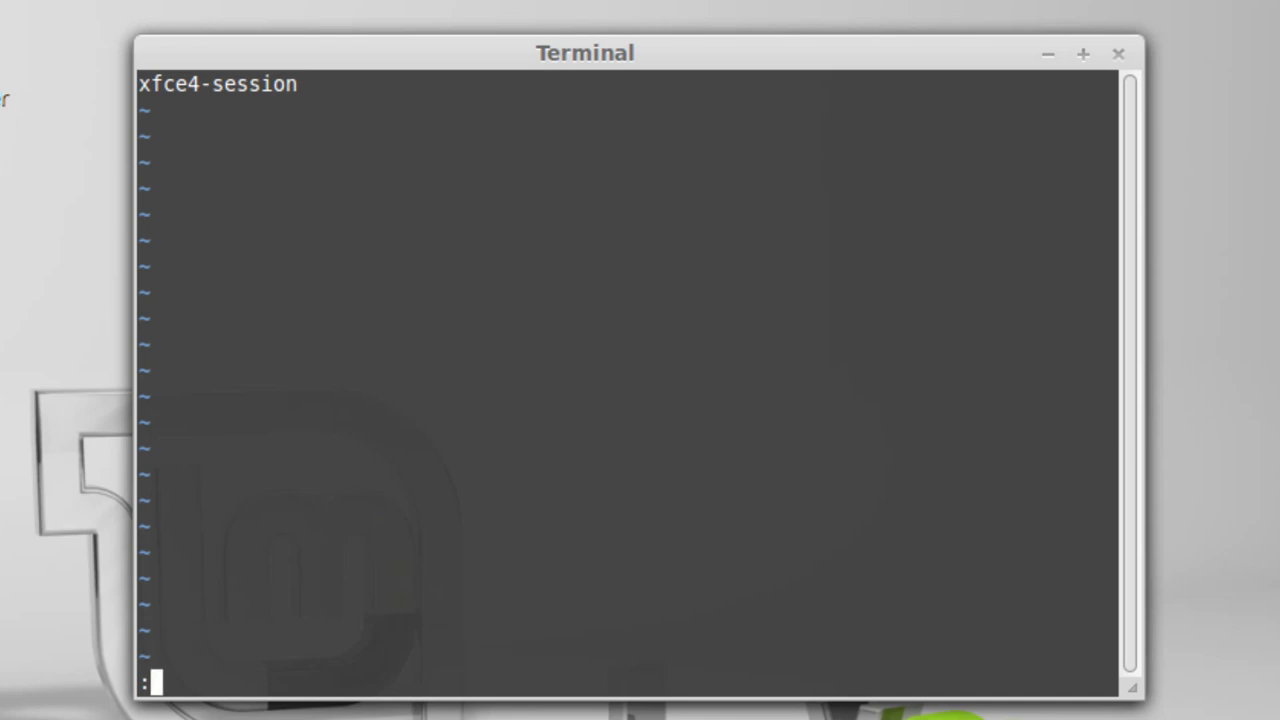
pyautogui.write('q')
pyautogui.press('Return')
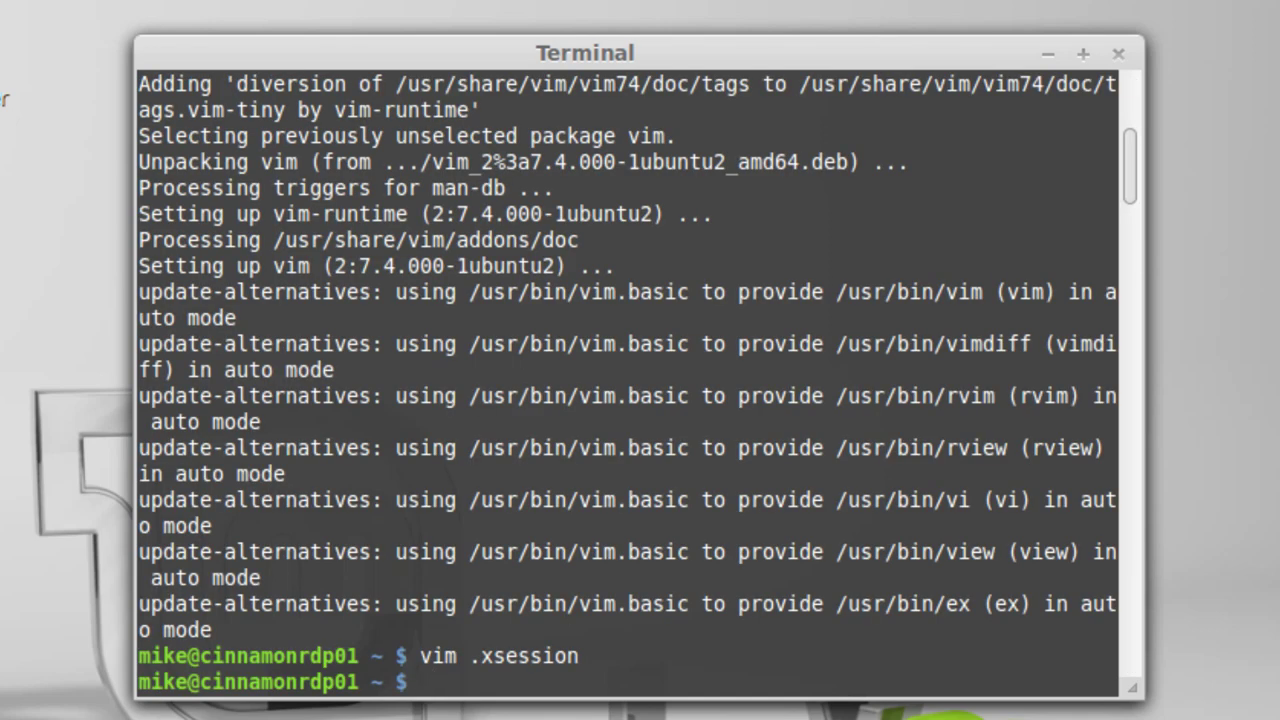
# - Run ifconfig to find eth0 at 192.168.1.33, then open the Windows Start menu
pyautogui.write('ifconfig')
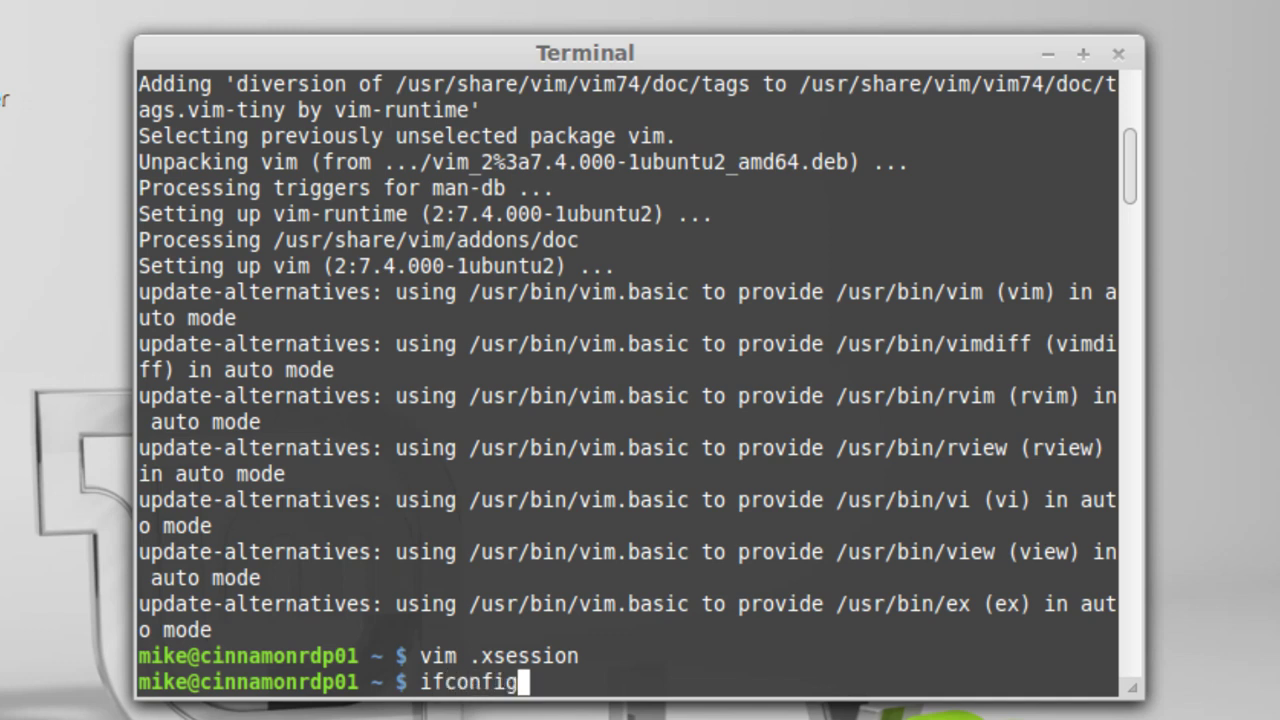
pyautogui.press('Return')
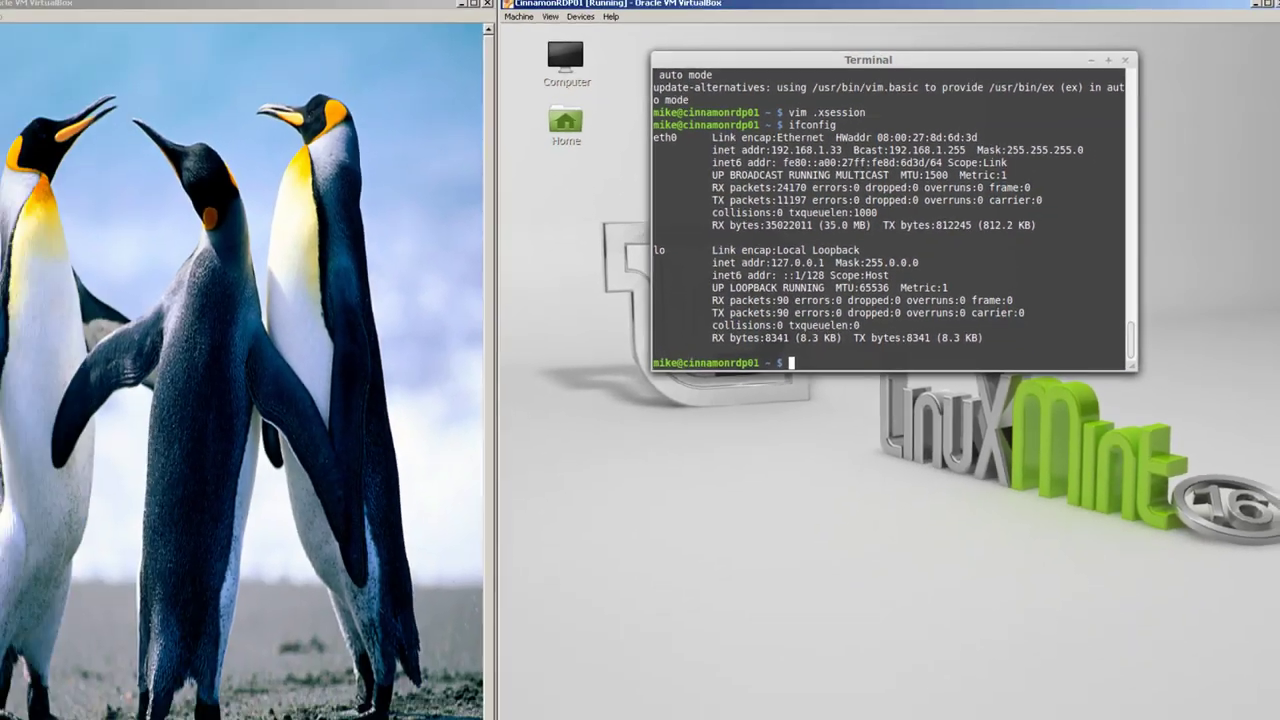
pyautogui.click(15, 693)
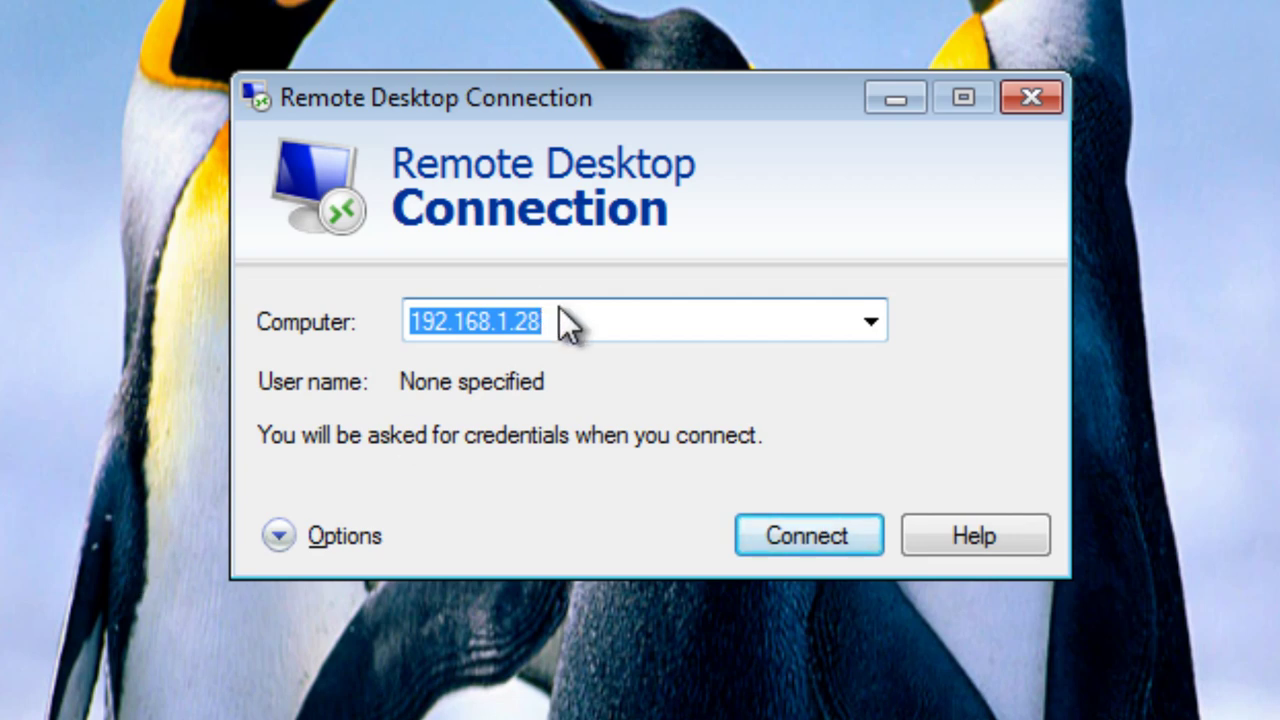
# - Change the Remote Desktop address to 192.168.1.33, connect past the warning, and enter the xrdp login
pyautogui.click(565, 319)
pyautogui.press('BackSpace')
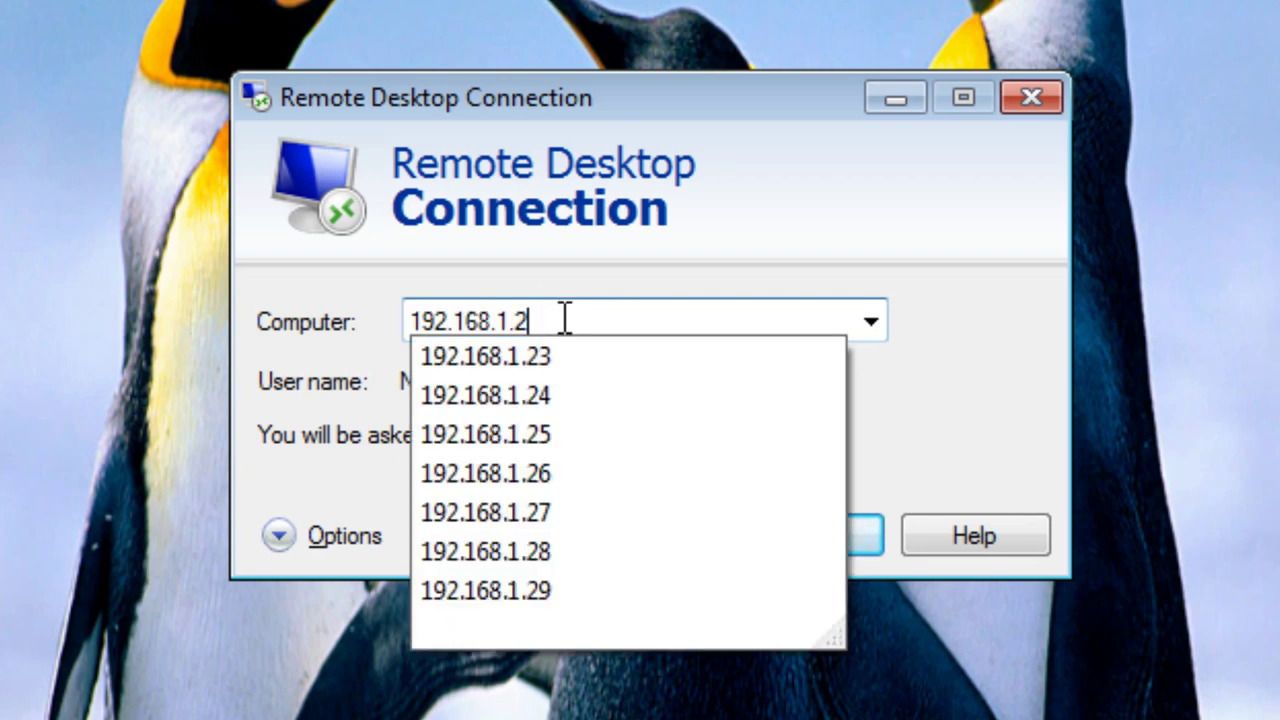
pyautogui.press('BackSpace')
pyautogui.write('33')
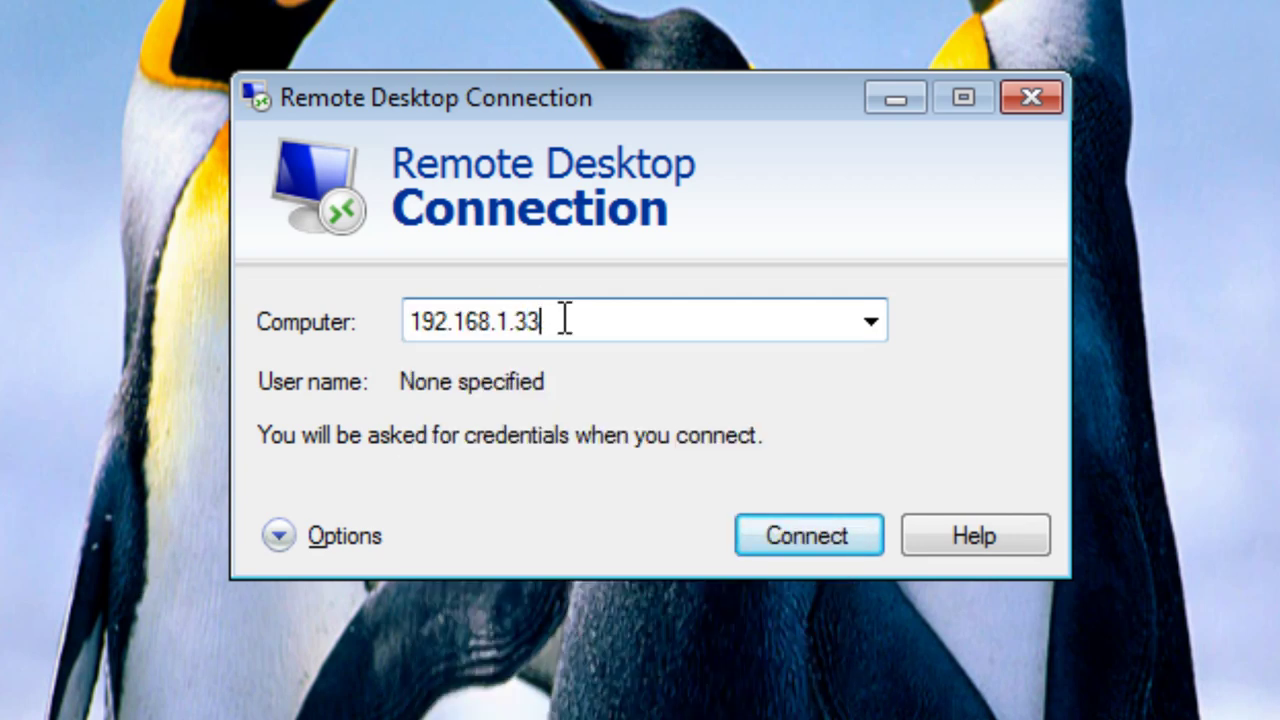
pyautogui.press('Return')
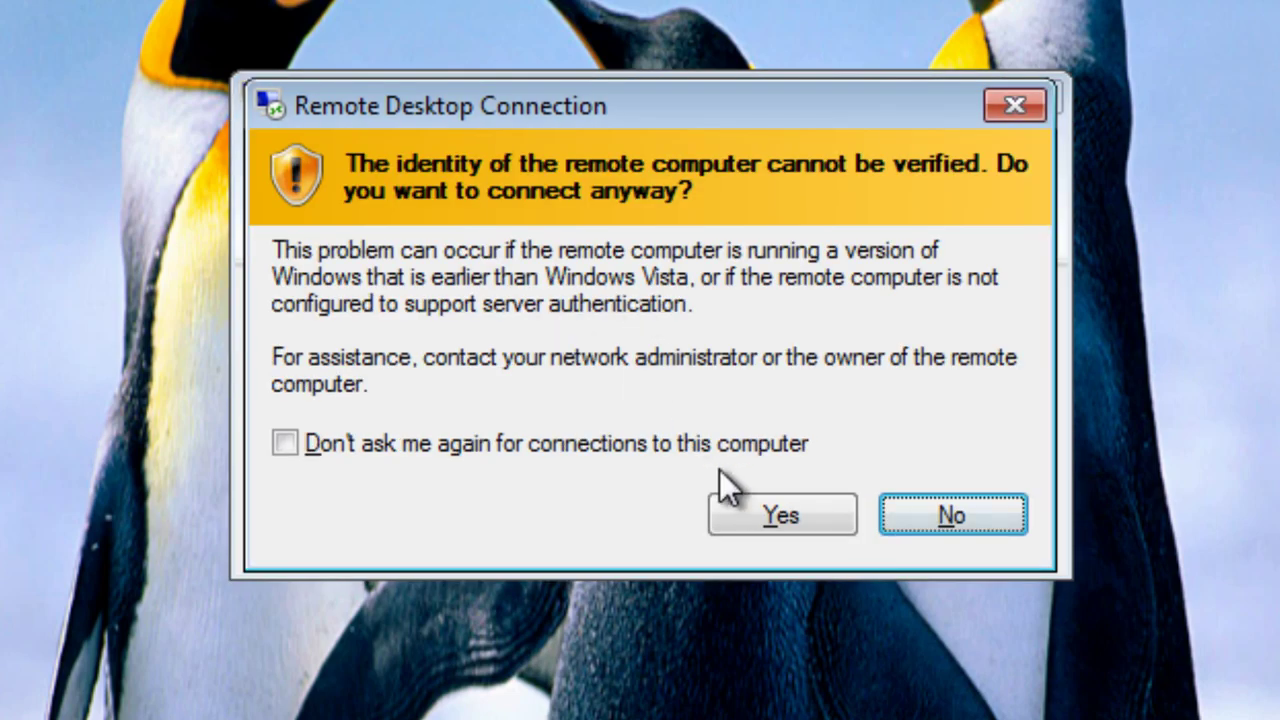
pyautogui.click(773, 512)
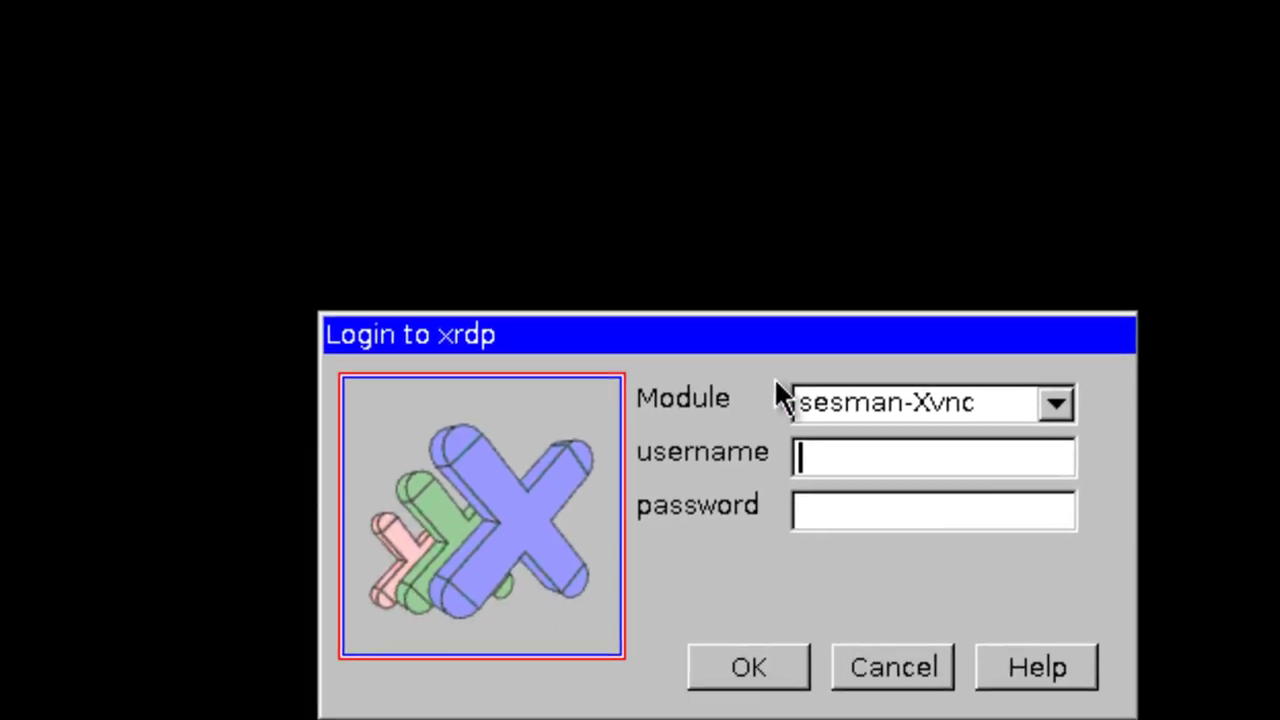
pyautogui.write('mike********')
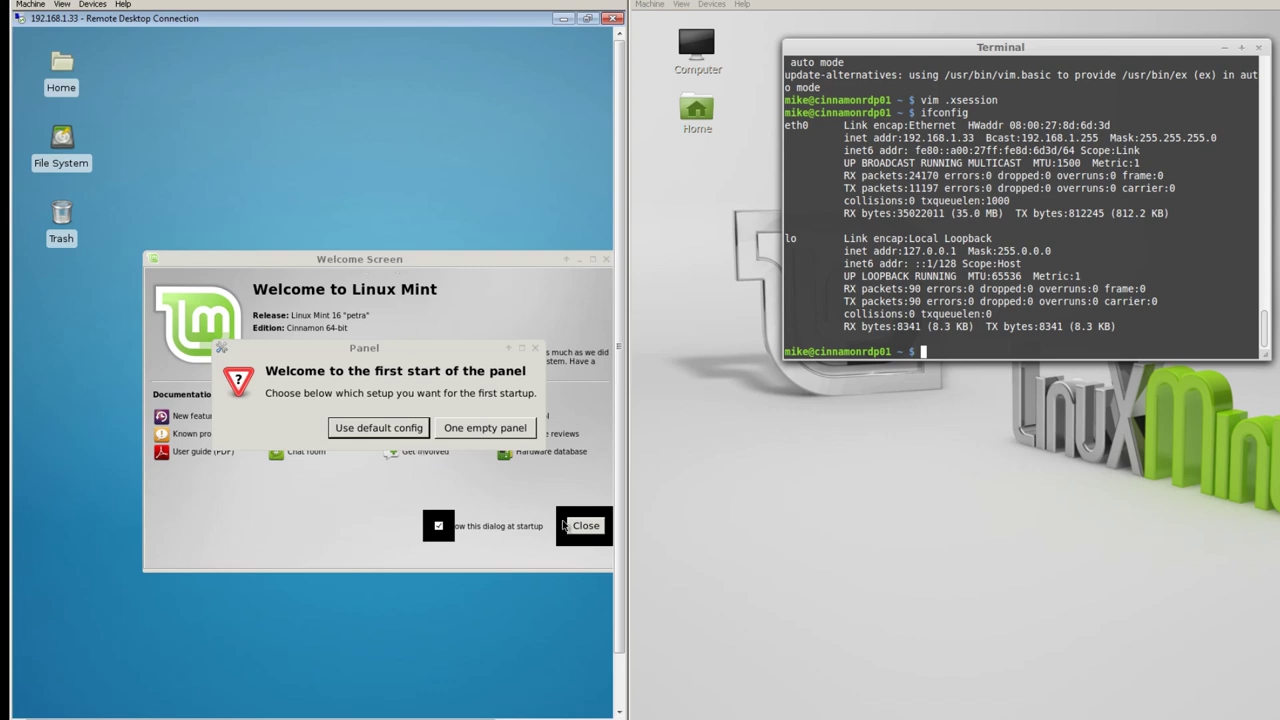
# - Accept the default XFCE panel configuration and close the Linux Mint welcome window
pyautogui.click(393, 430)
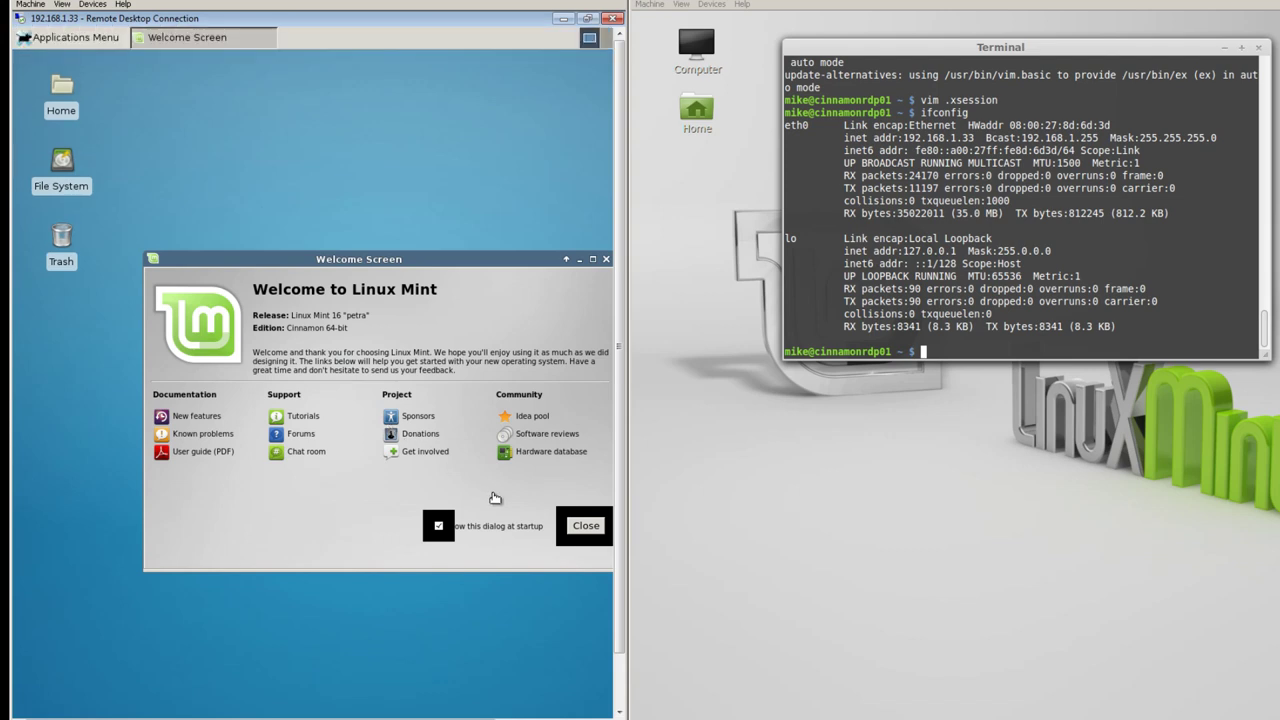
pyautogui.click(586, 530)
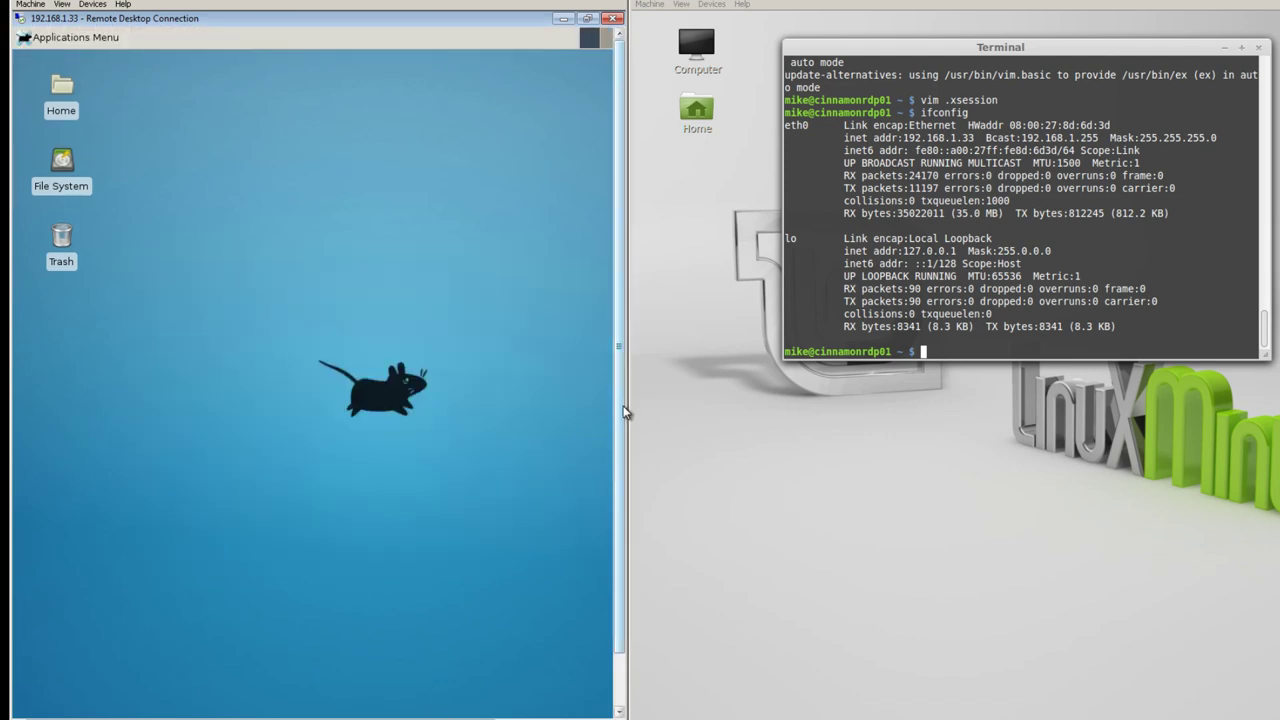
pyautogui.scroll(-2, 621, 414)
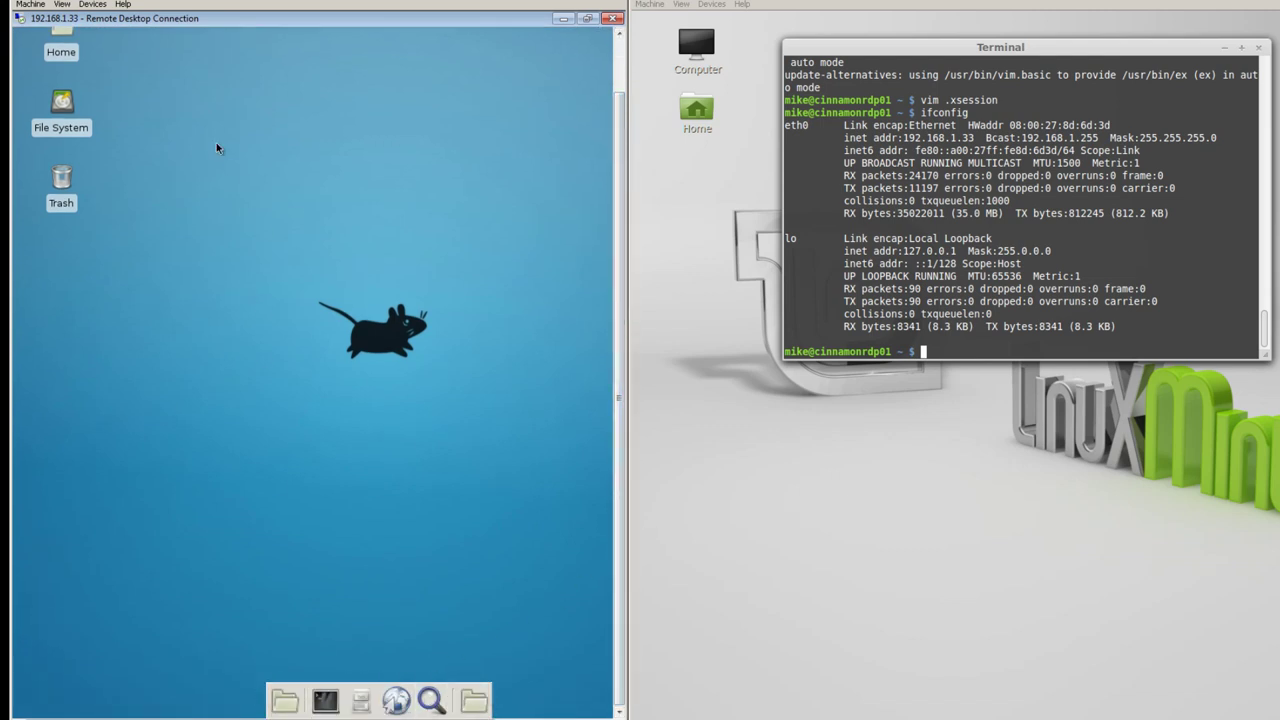
pyautogui.scroll(2, 621, 414)
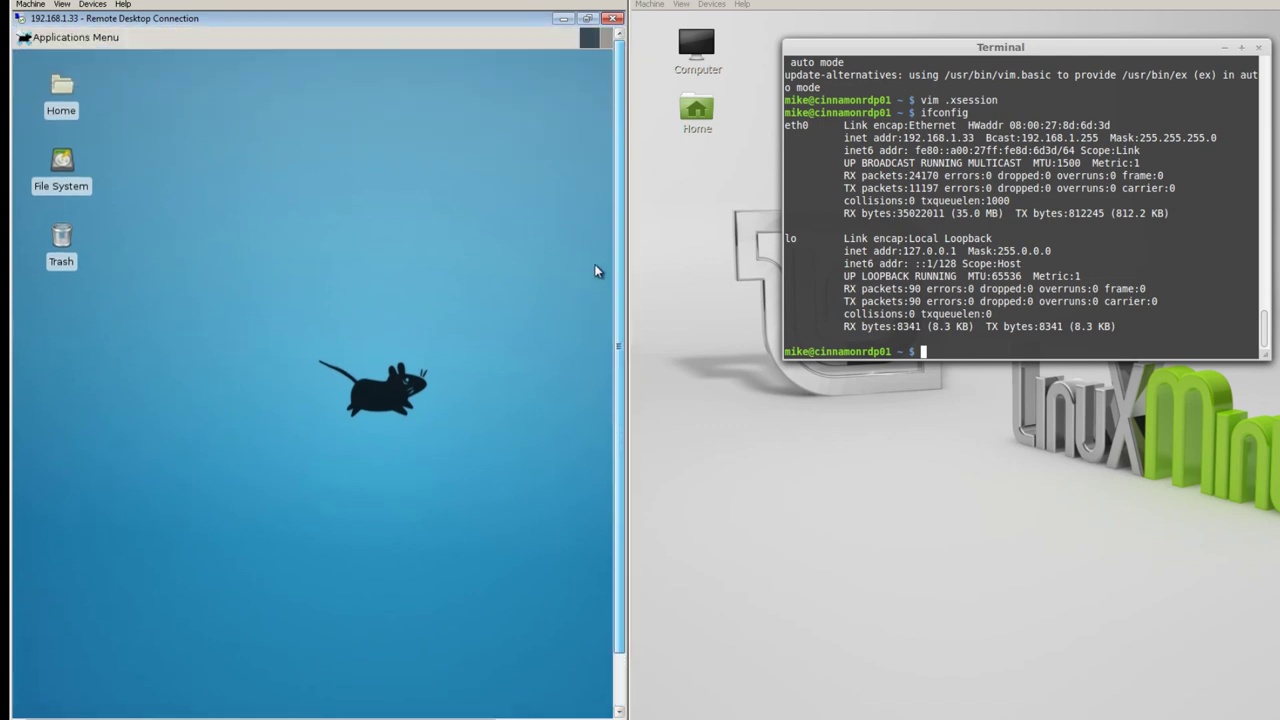
# - Launch Terminal Emulator from the XFCE Applications Menu
pyautogui.click(40, 43)
pyautogui.moveTo(128, 172)
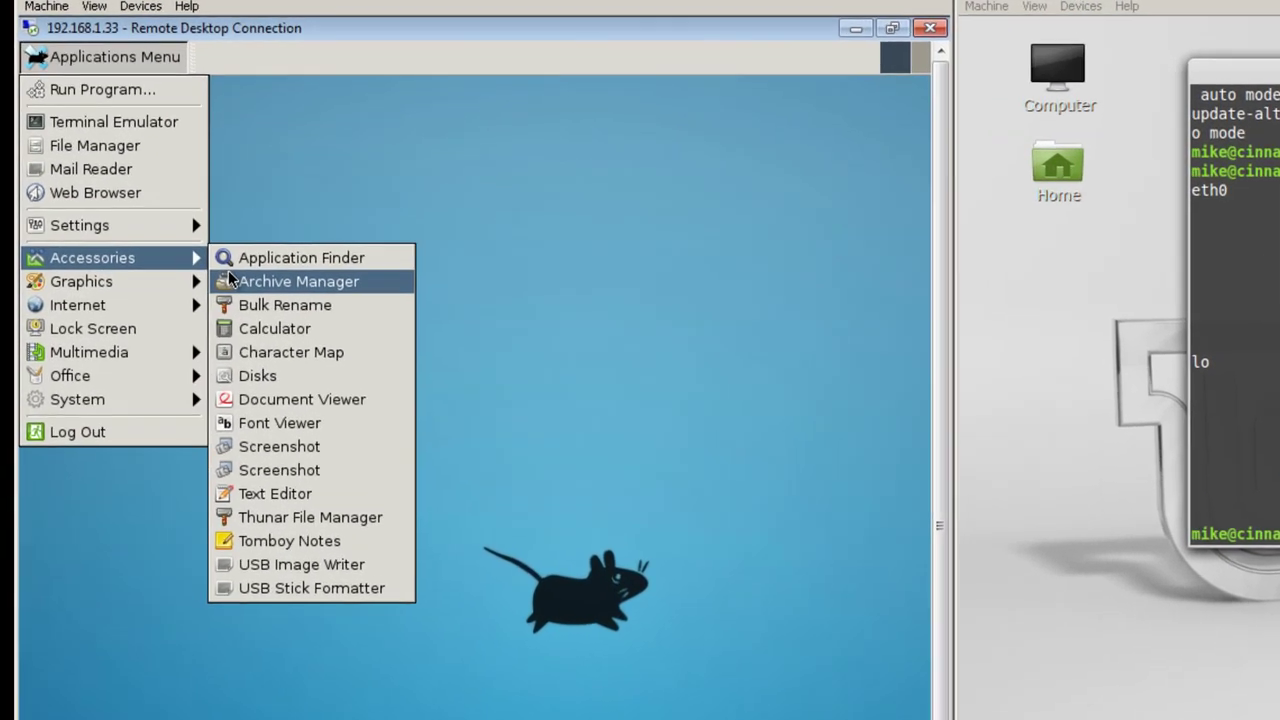
pyautogui.moveTo(97, 256)
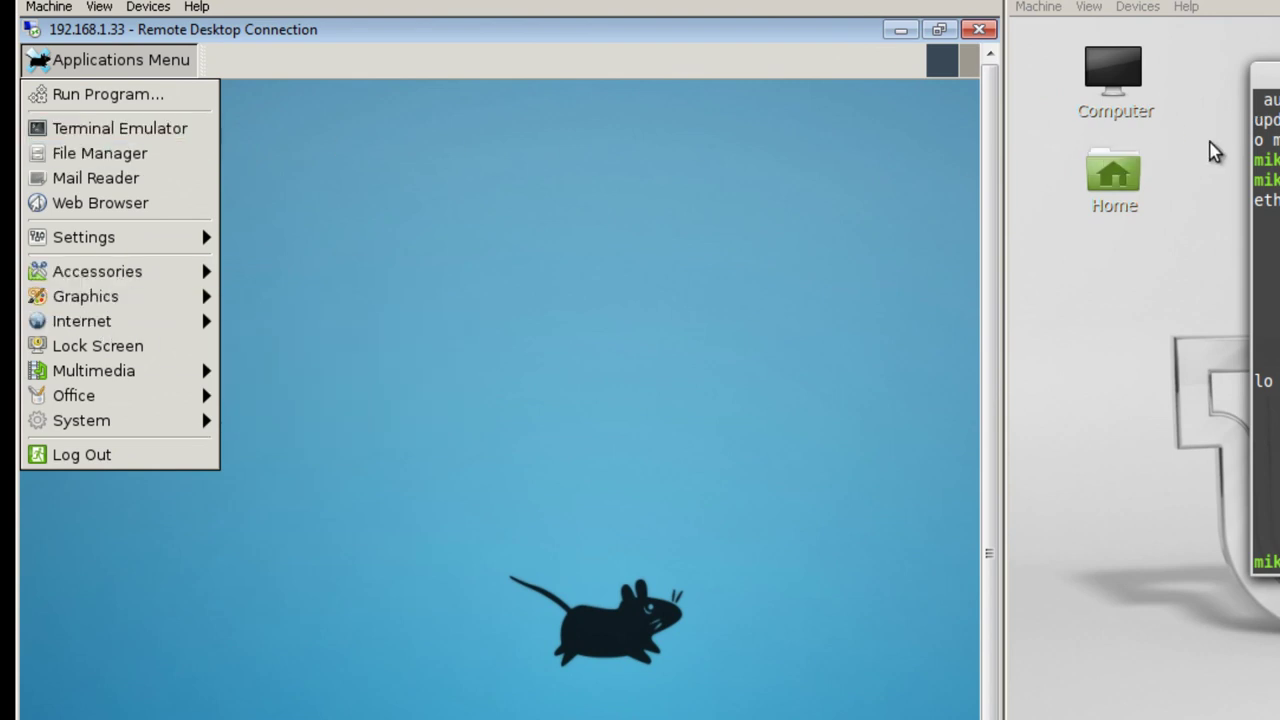
pyautogui.moveTo(105, 280)
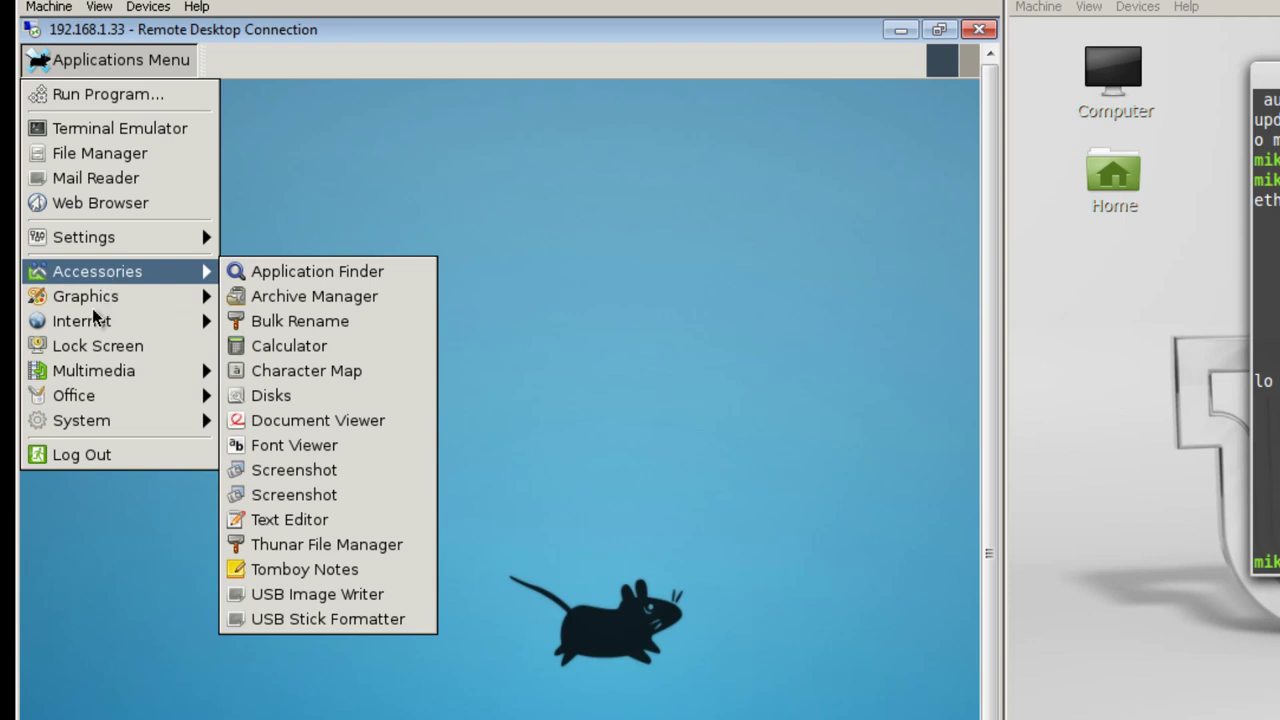
pyautogui.moveTo(76, 380)
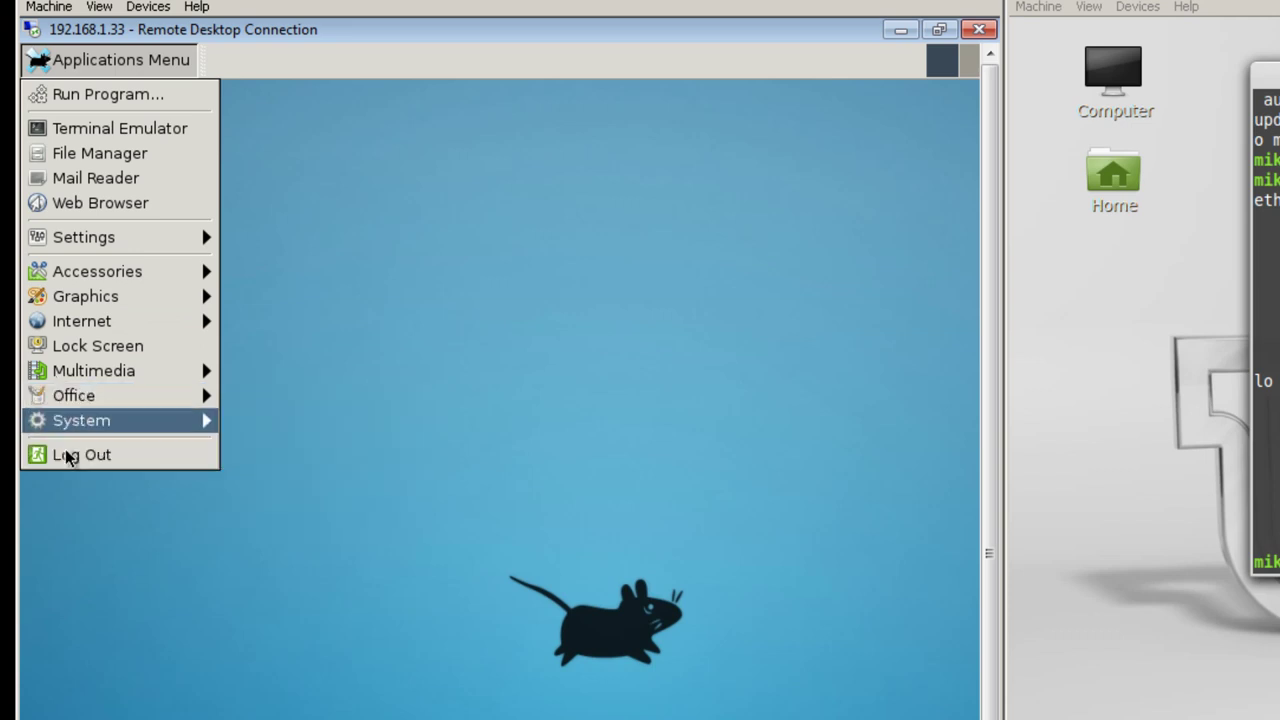
pyautogui.moveTo(149, 294)
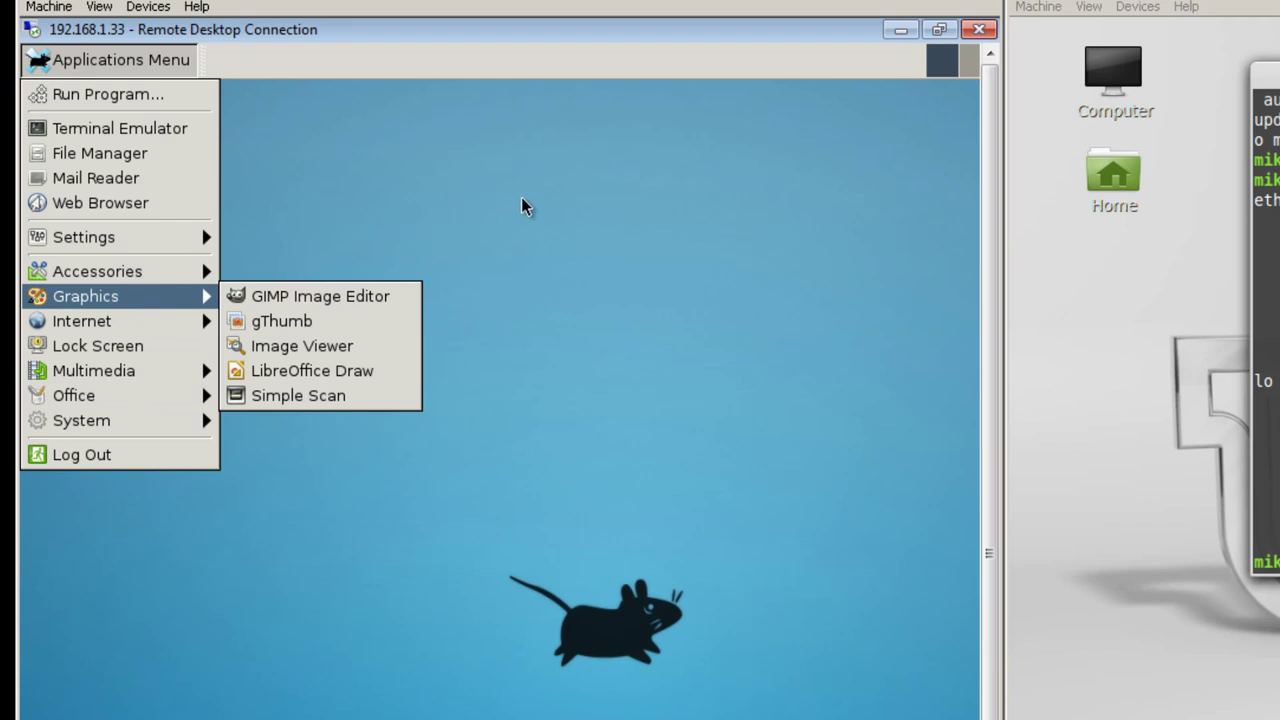
pyautogui.click(75, 128)
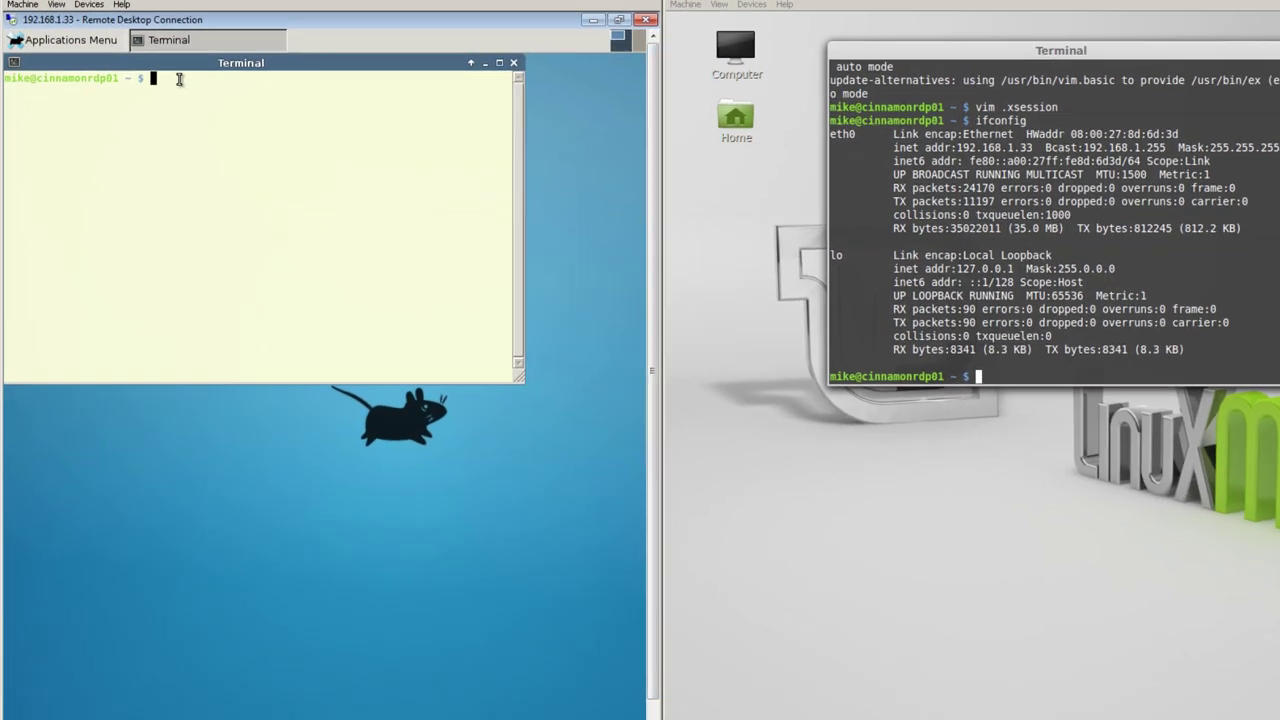
# - Run the test string 'ddddddd' and then df in the remote terminal, showing root 25% used
pyautogui.write('ddddddd')
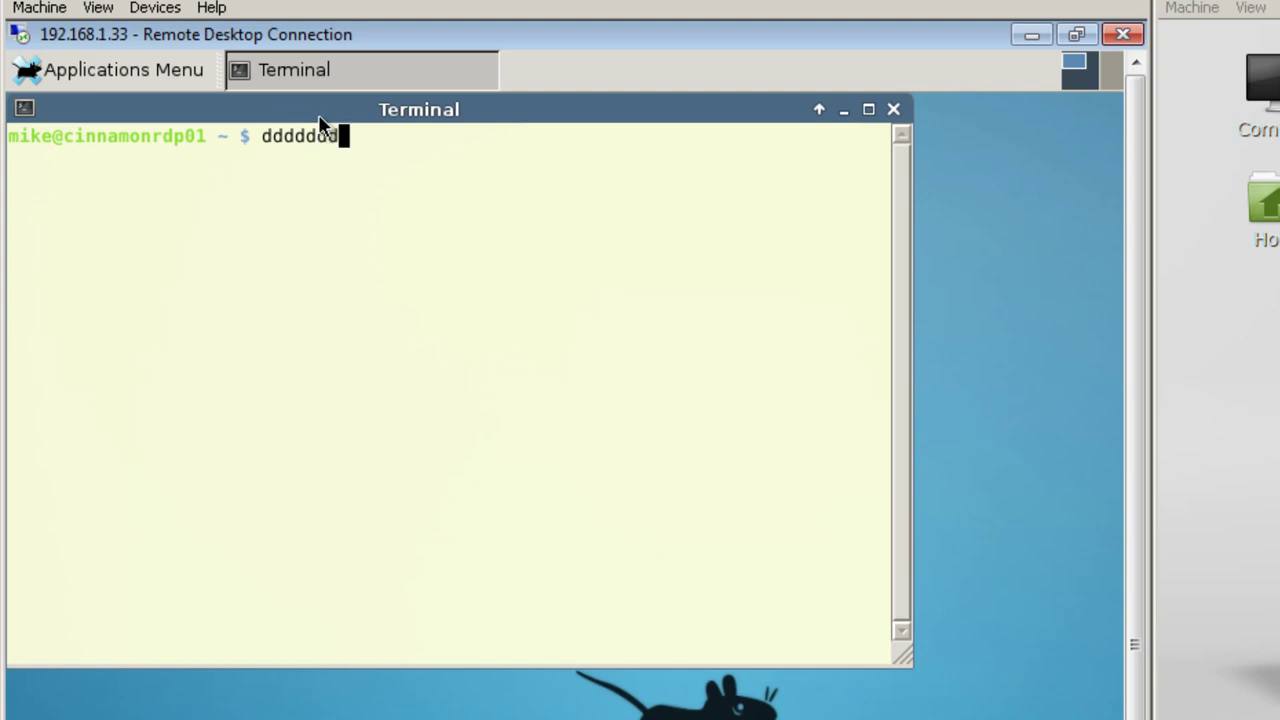
pyautogui.press('Return')
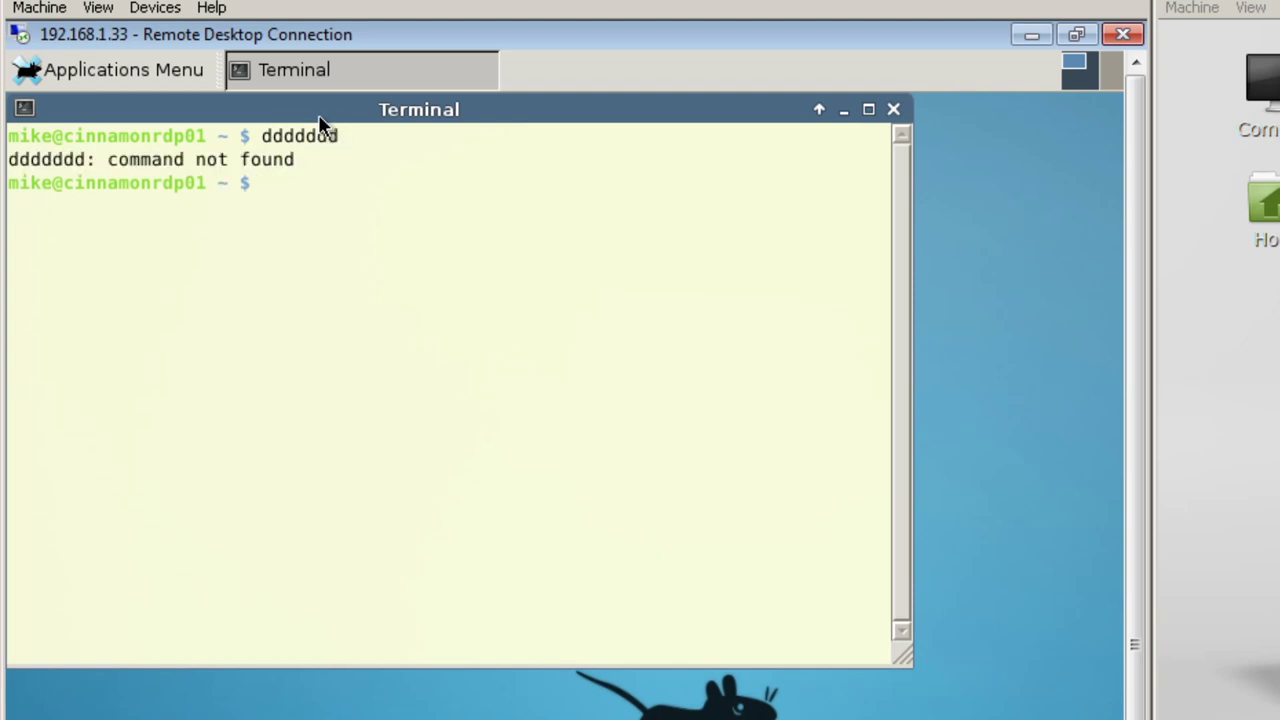
pyautogui.write('df')
pyautogui.press('Return')
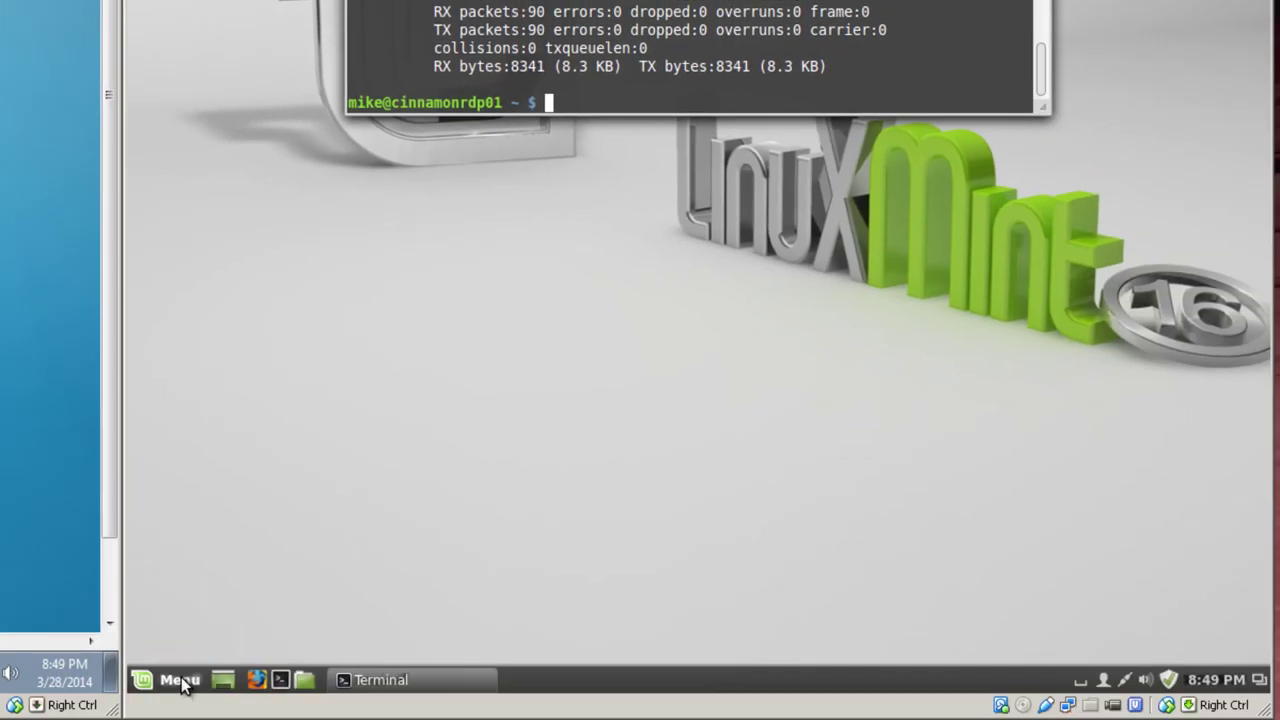
# - Log out of local Cinnamon, view the MDM session list, and disconnect the Remote Desktop session
pyautogui.click(180, 680)
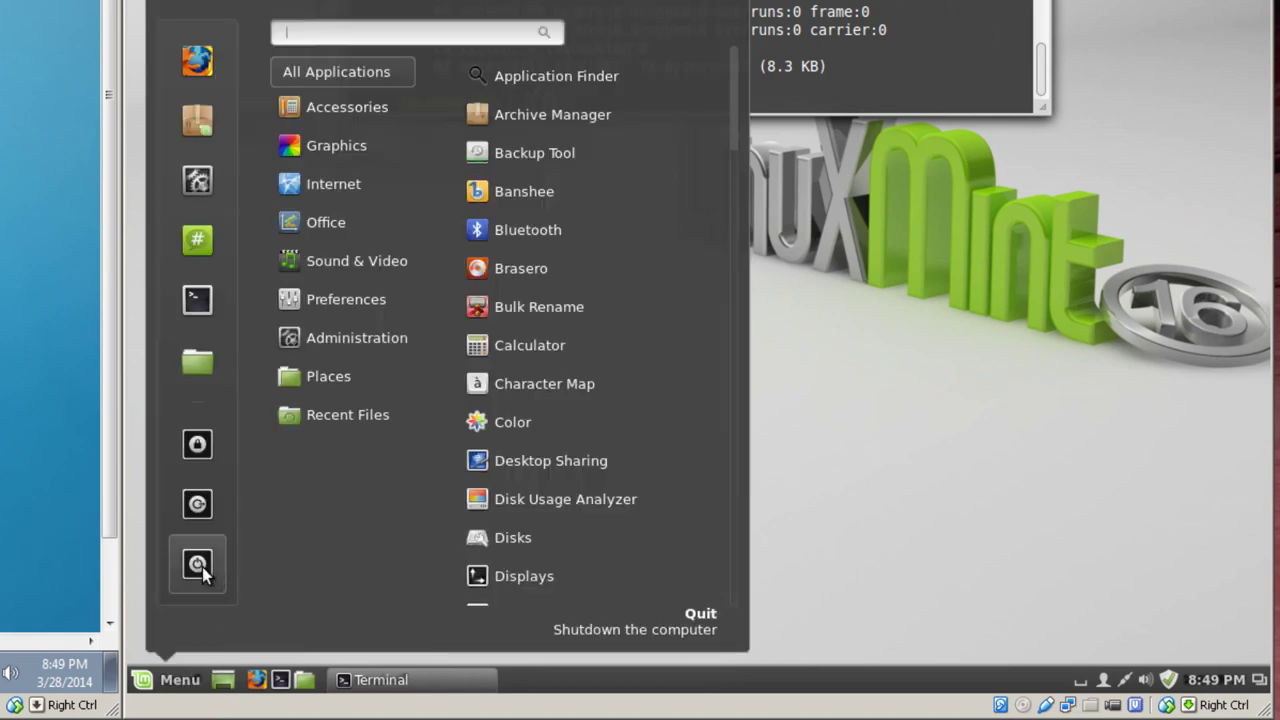
pyautogui.click(200, 508)
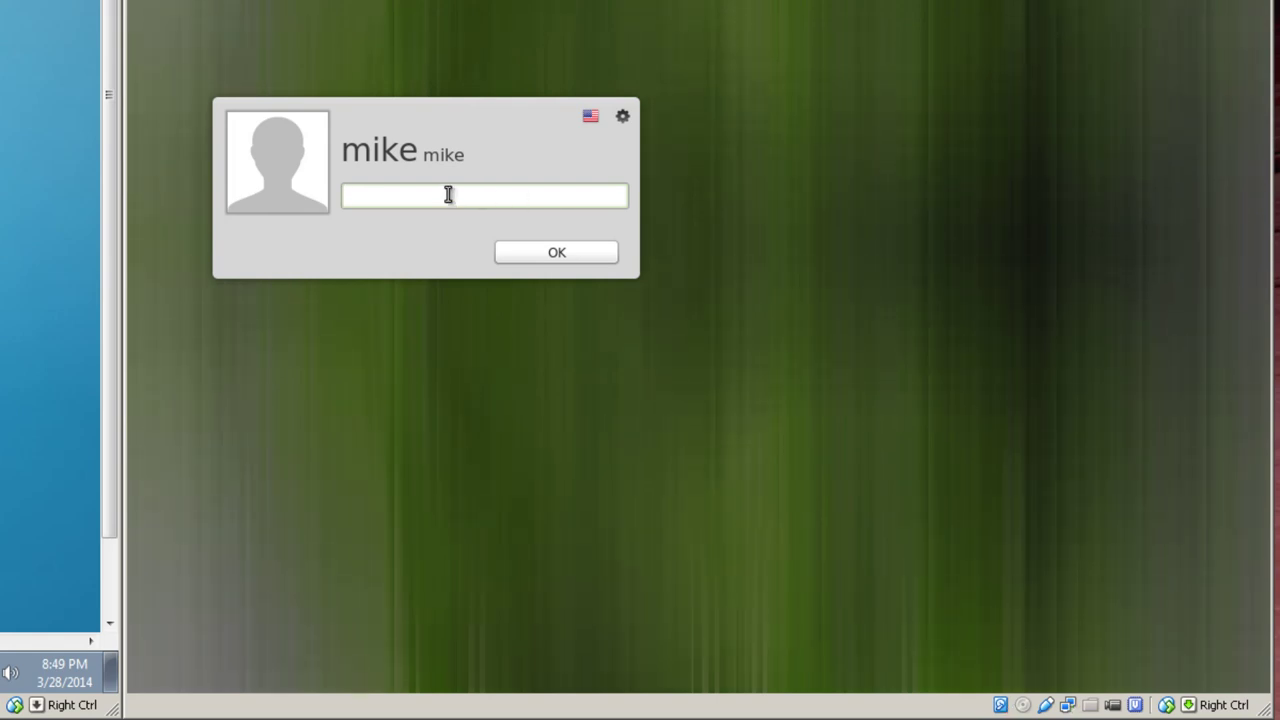
pyautogui.click(622, 117)
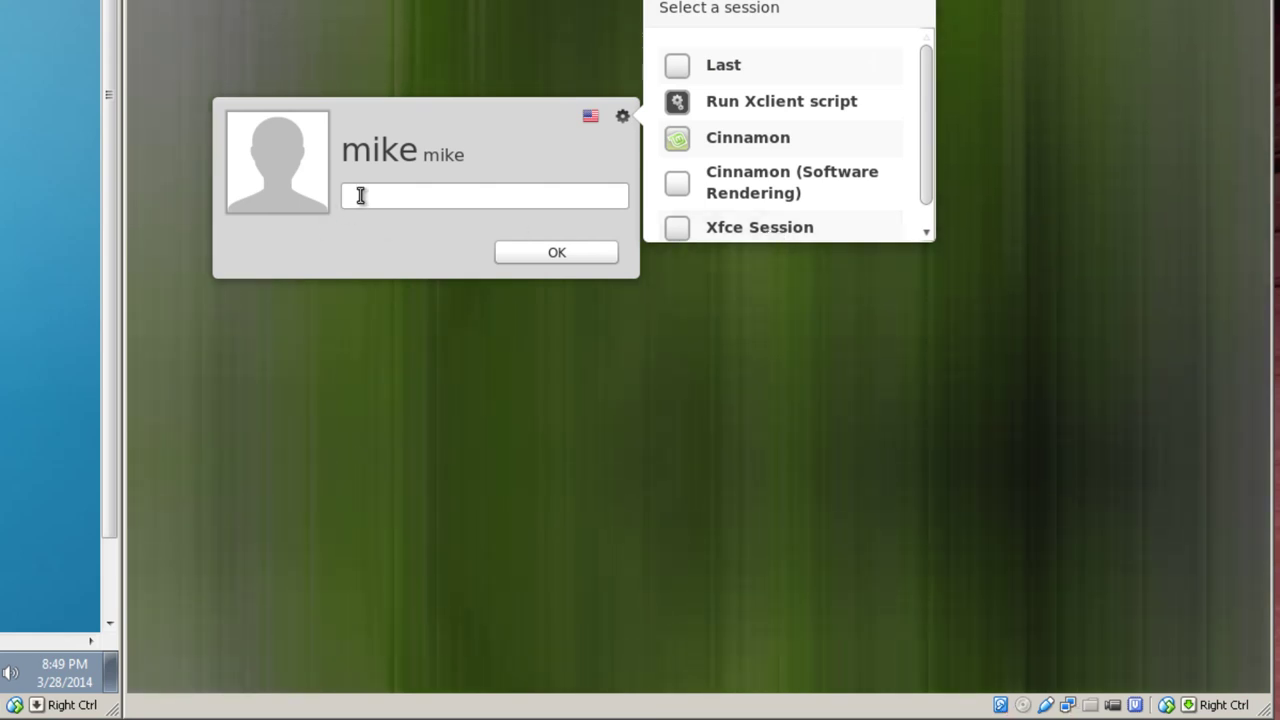
pyautogui.click(363, 194)
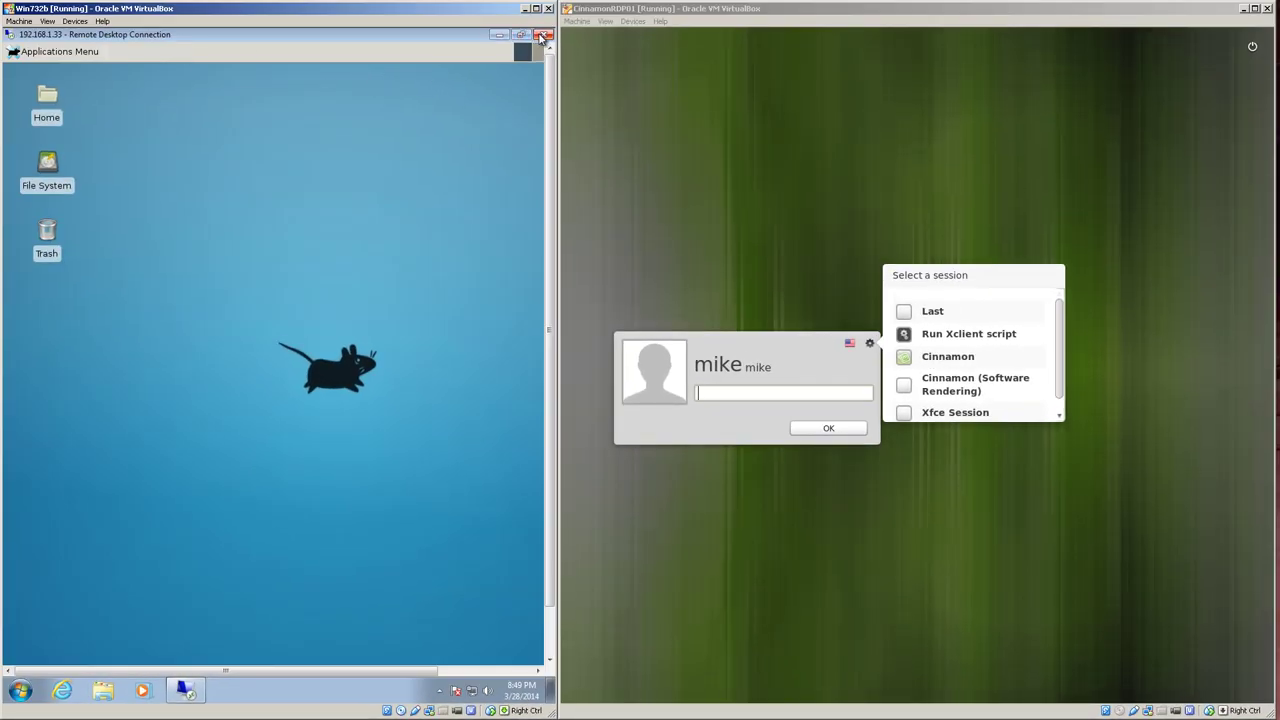
pyautogui.click(543, 35)
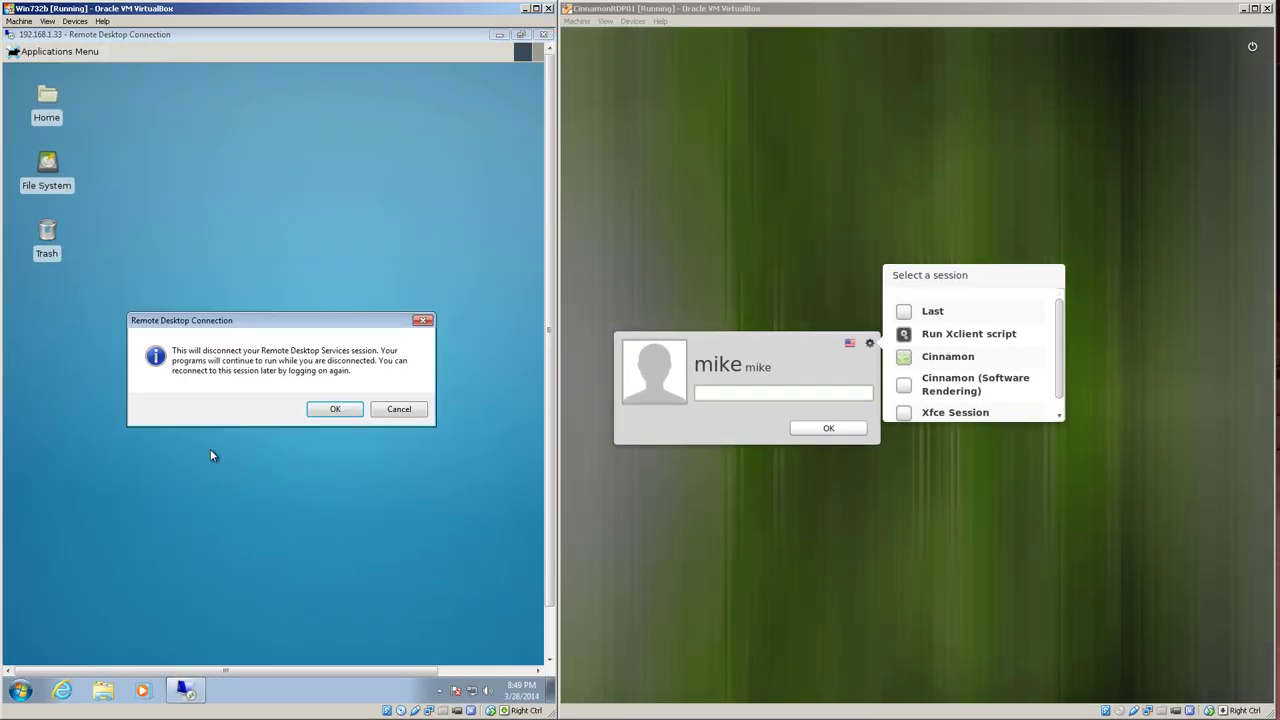
pyautogui.click(331, 409)
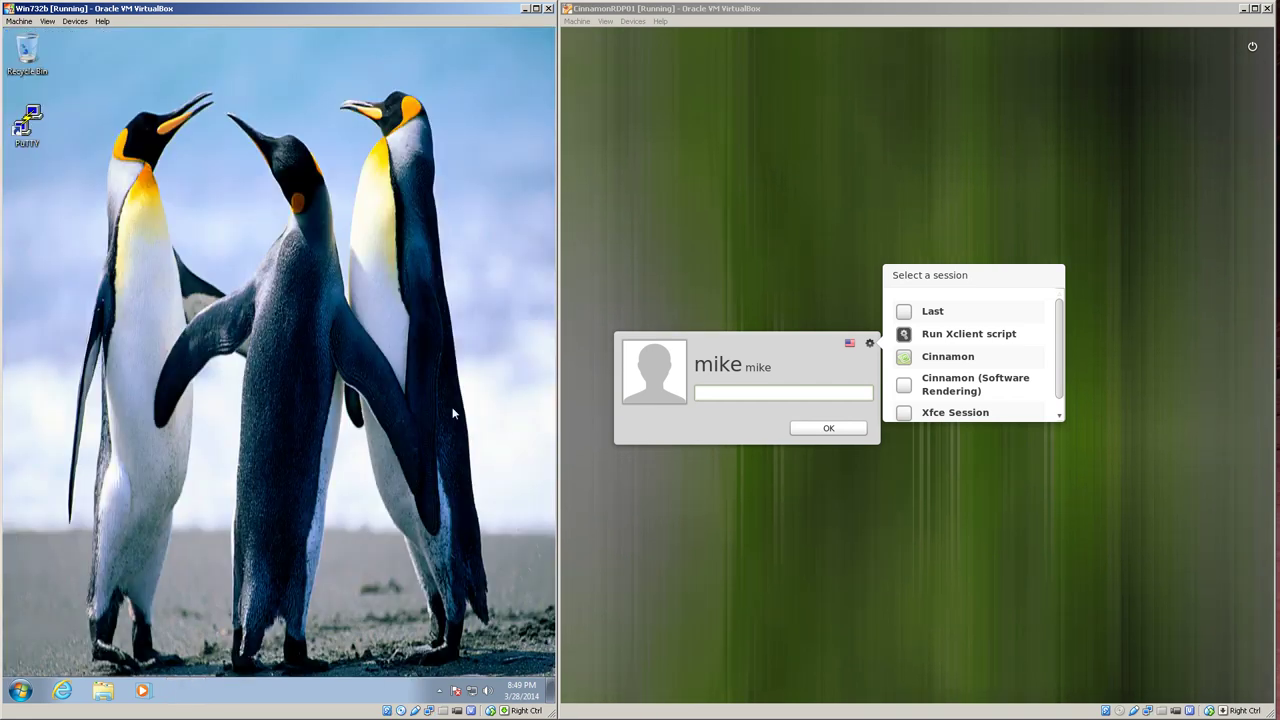
pyautogui.click(750, 395)
pyautogui.write('password')
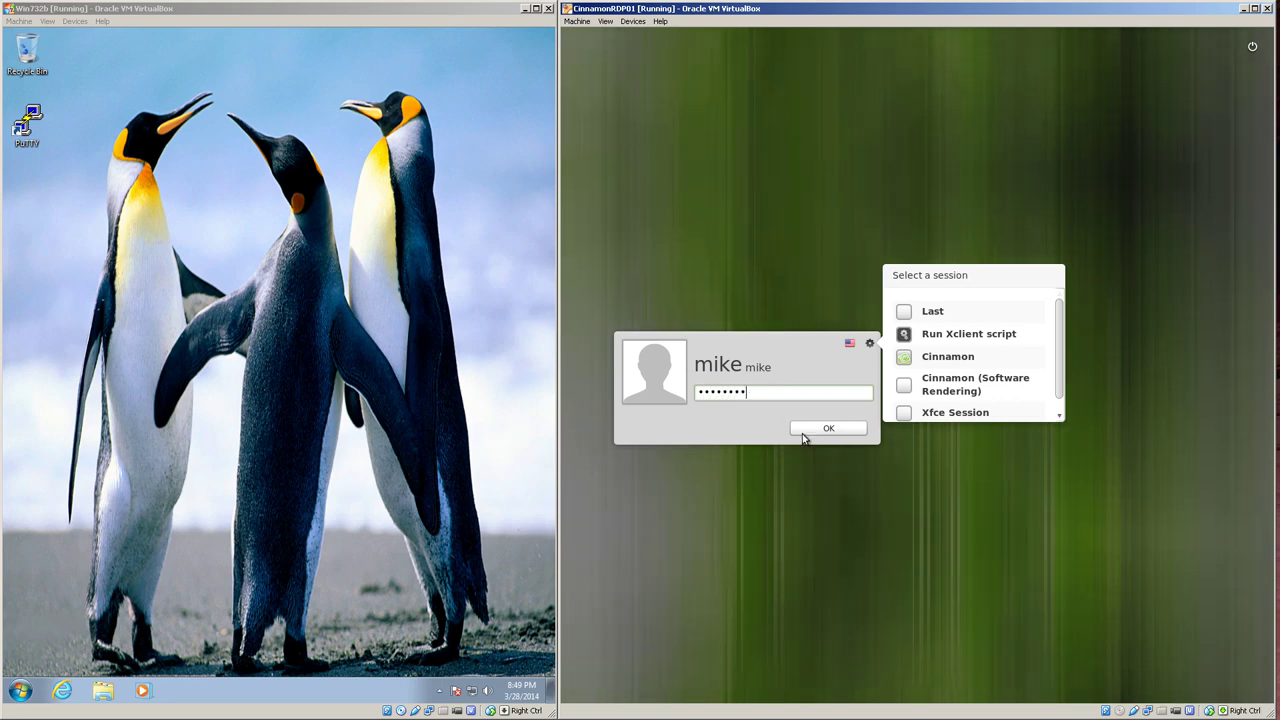
pyautogui.click(815, 430)
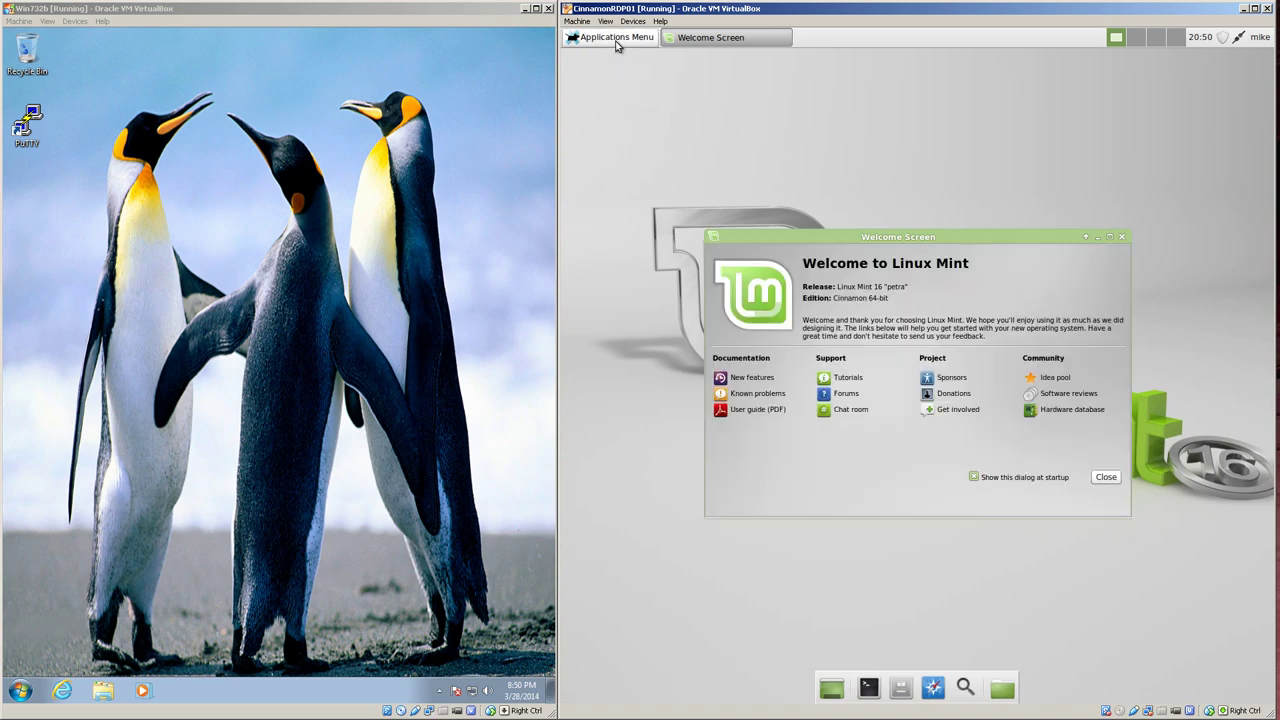
pyautogui.click(1106, 478)
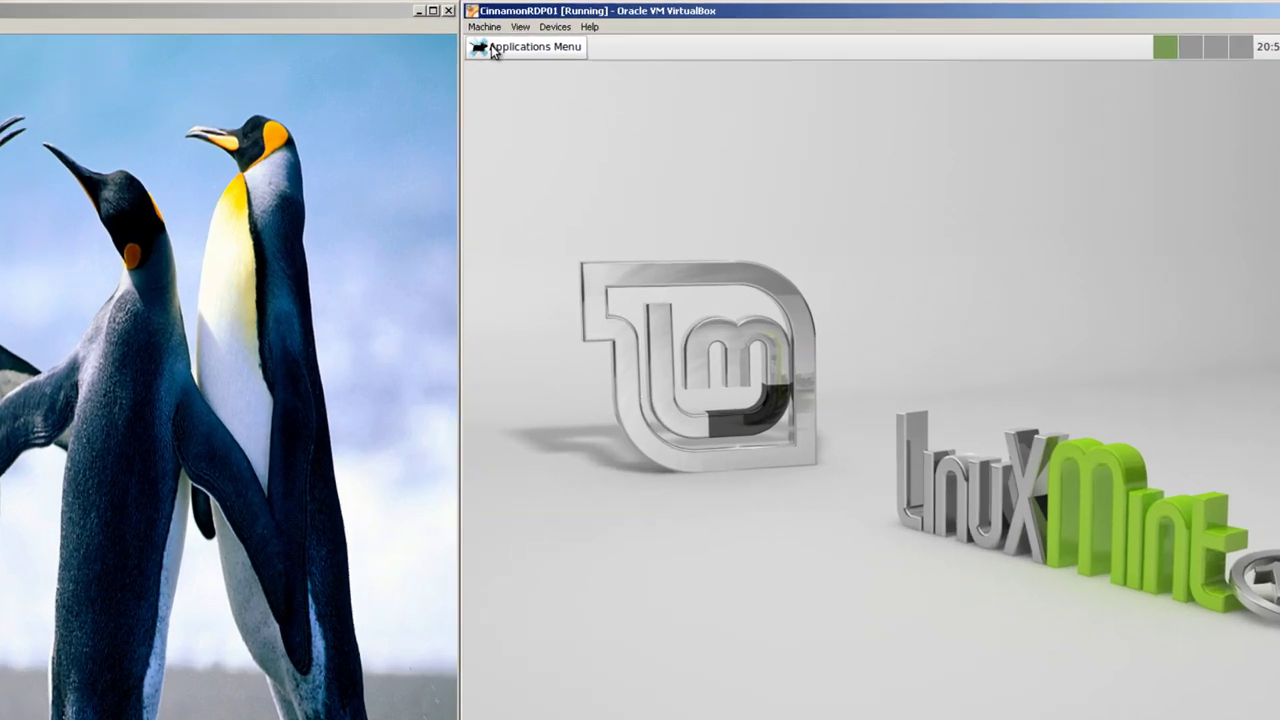
pyautogui.click(580, 40)
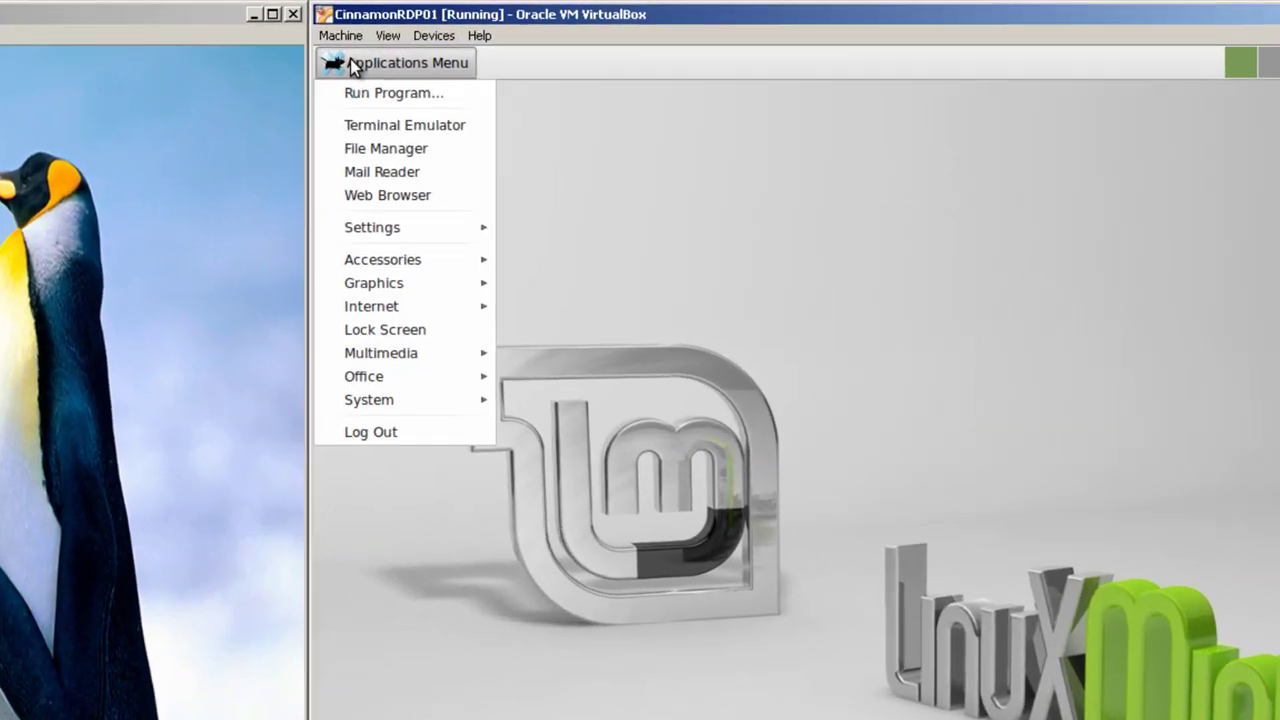
pyautogui.click(155, 597)
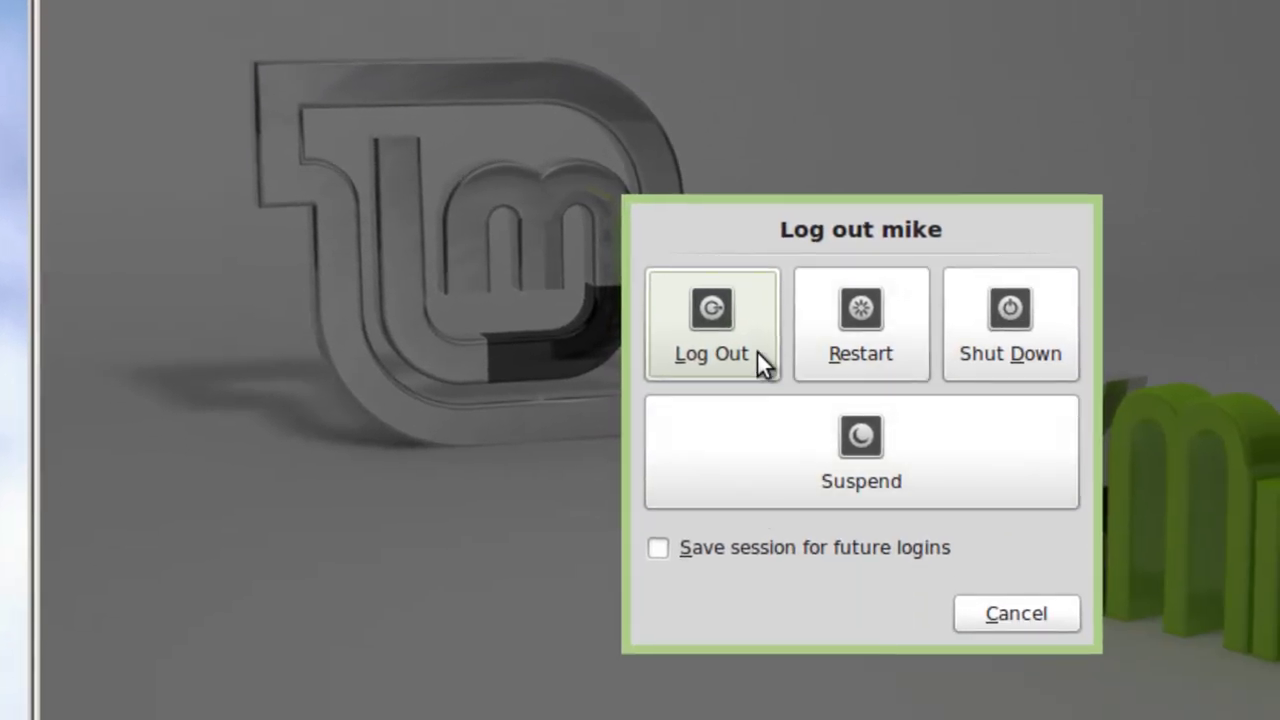
pyautogui.click(732, 385)
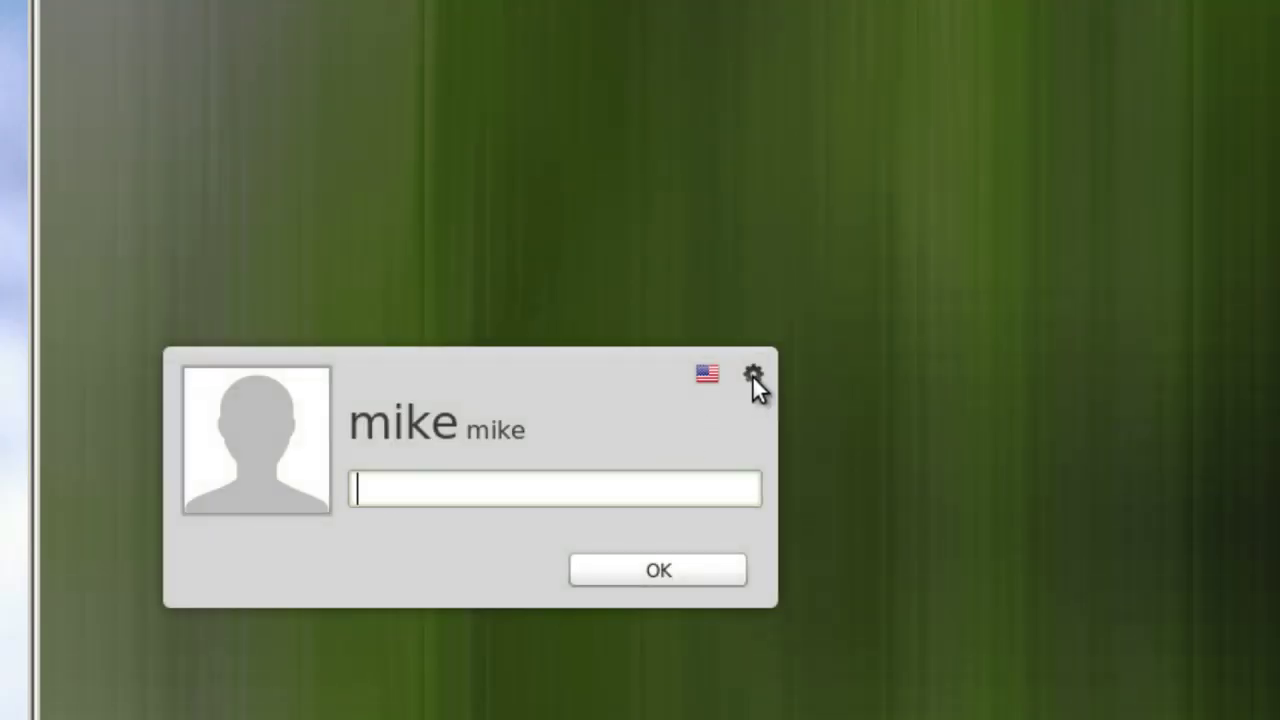
# - Log in locally with the Cinnamon session and the account password, dismiss the Welcome Screen, and open a Terminal
pyautogui.click(753, 377)
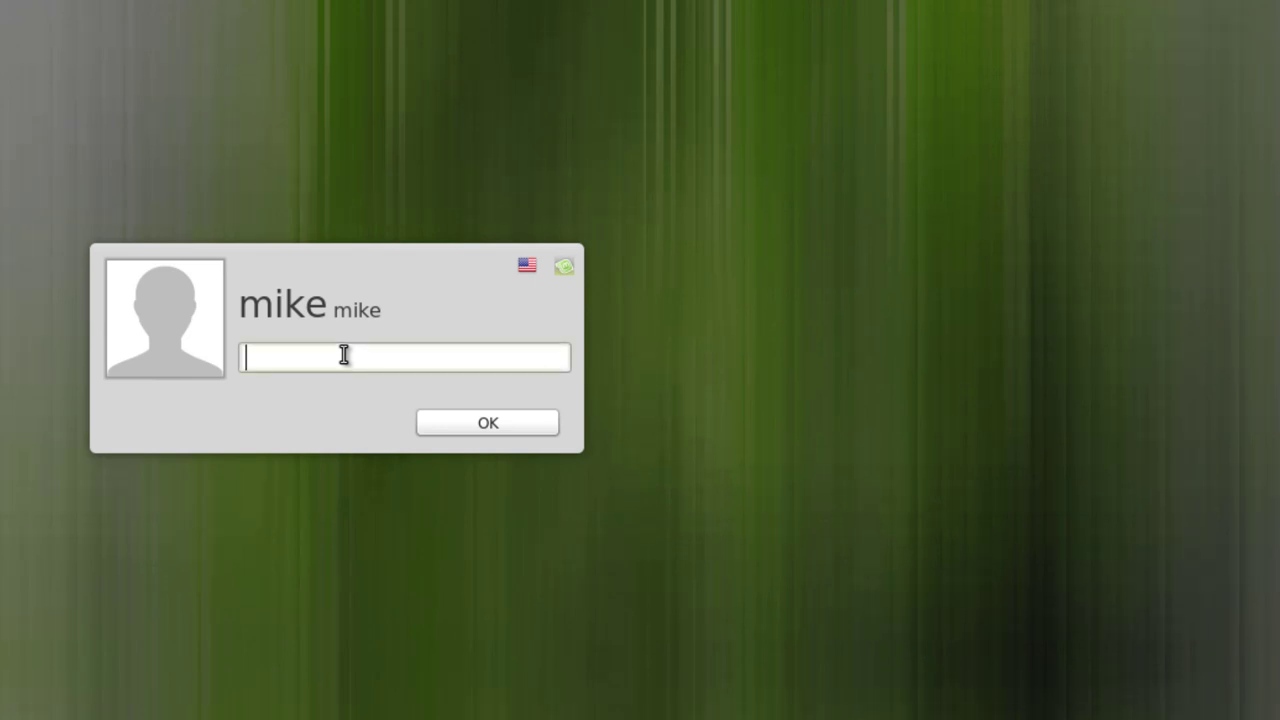
pyautogui.write('*********')
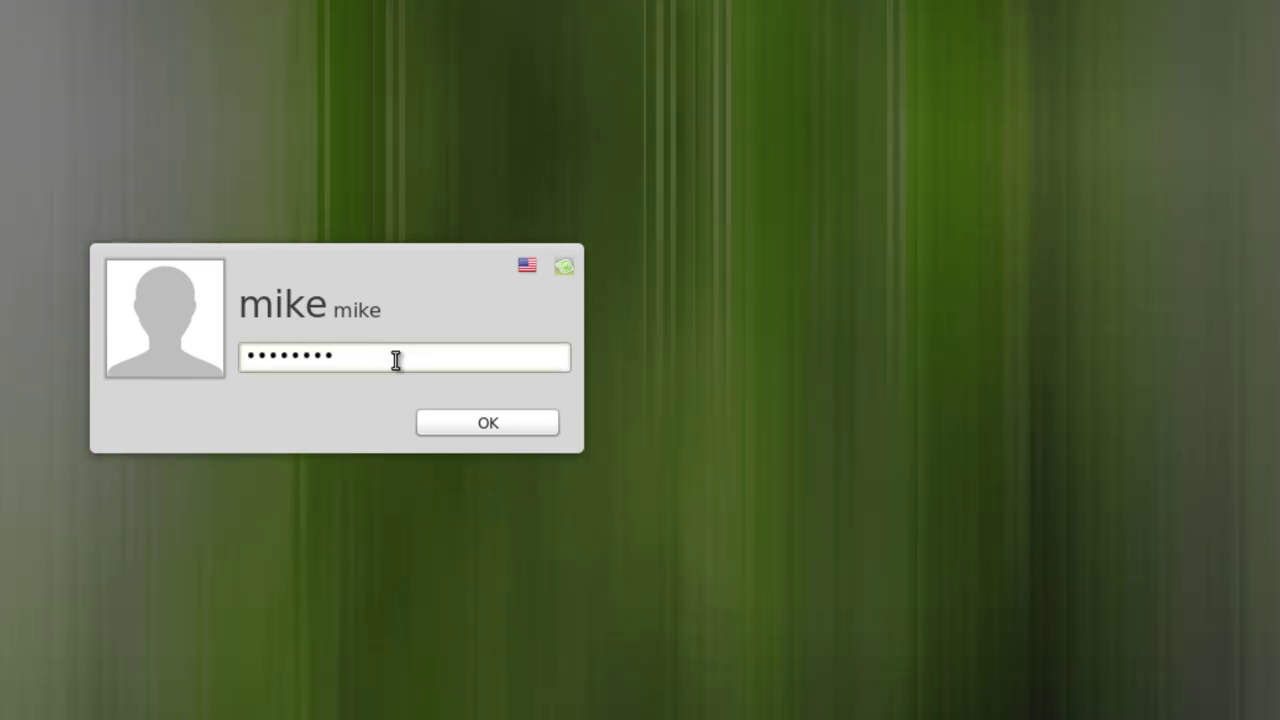
pyautogui.click(458, 432)
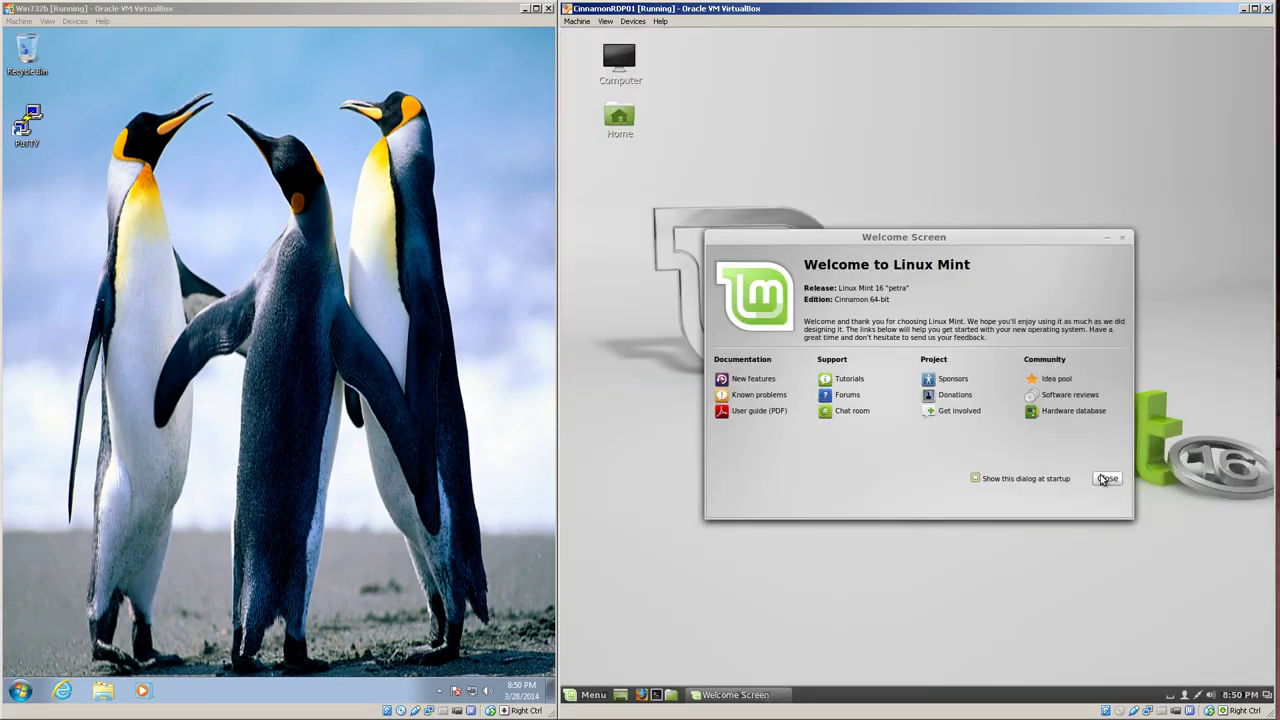
pyautogui.click(1105, 479)
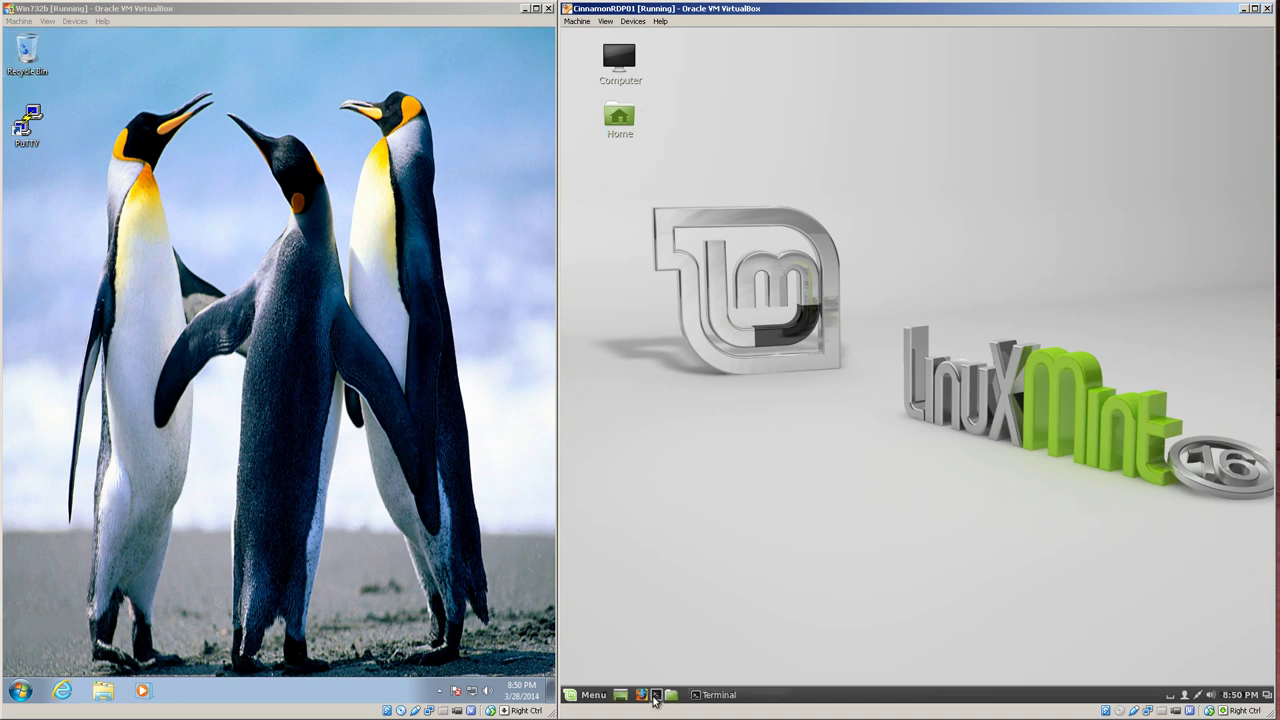
pyautogui.click(656, 695)
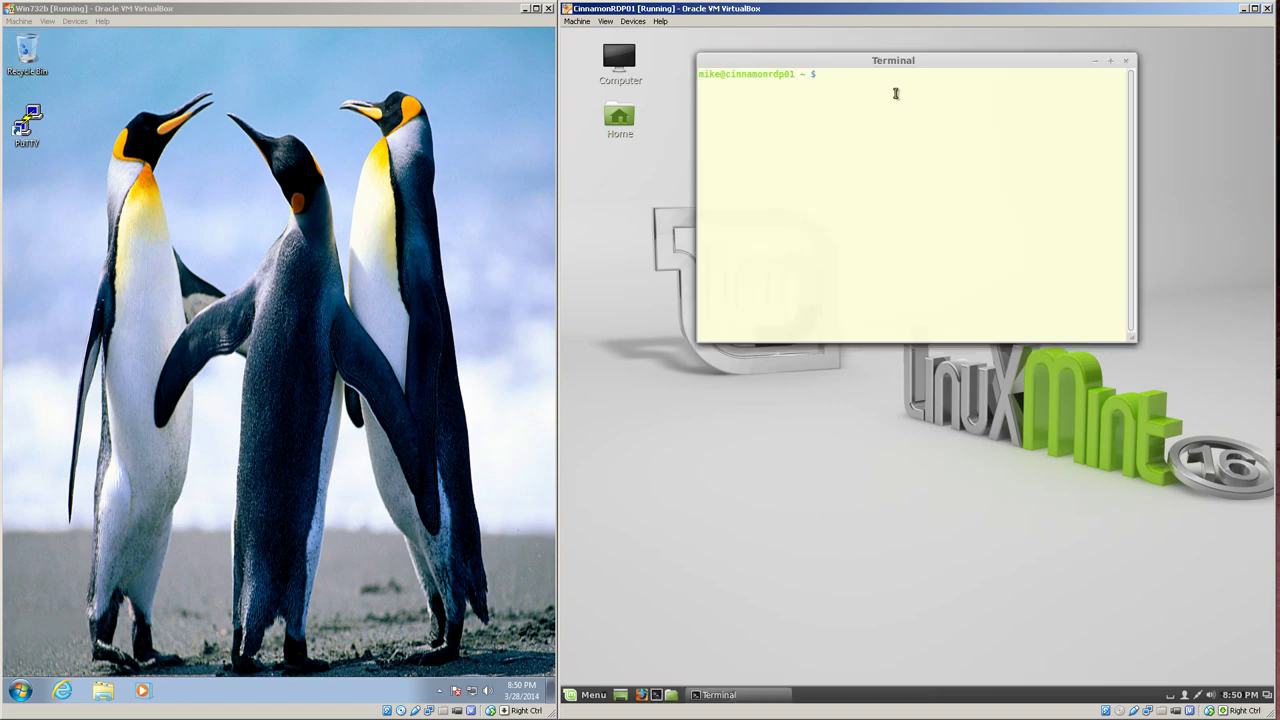